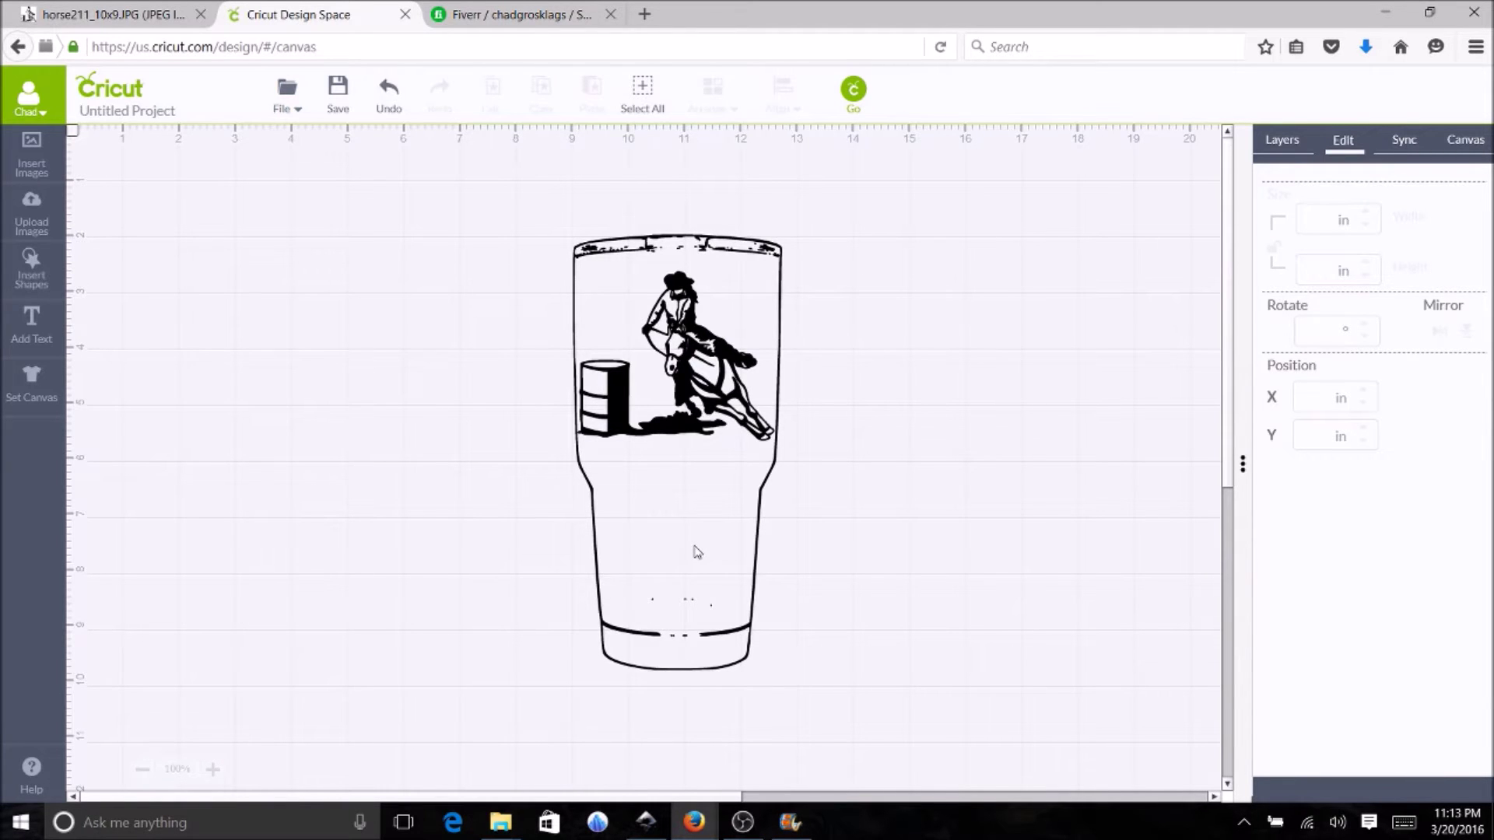
Delete the horse-and-barrel image and return the 3.71 × 7.75 in tumbler outline to the canvas centre
click(740, 524)
drag(740, 523, 951, 569)
click(621, 361)
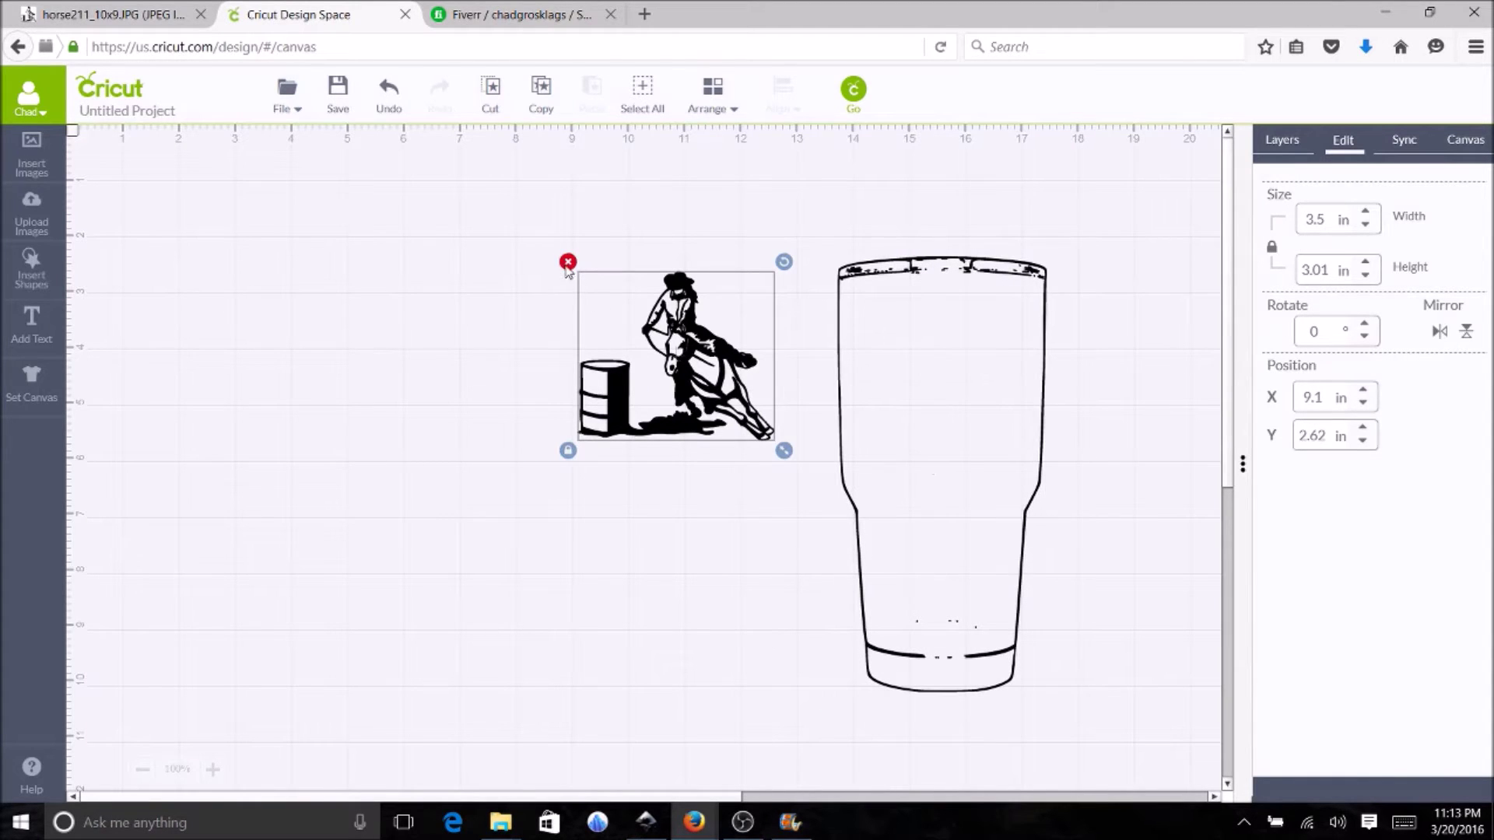
click(568, 263)
drag(956, 418, 326, 319)
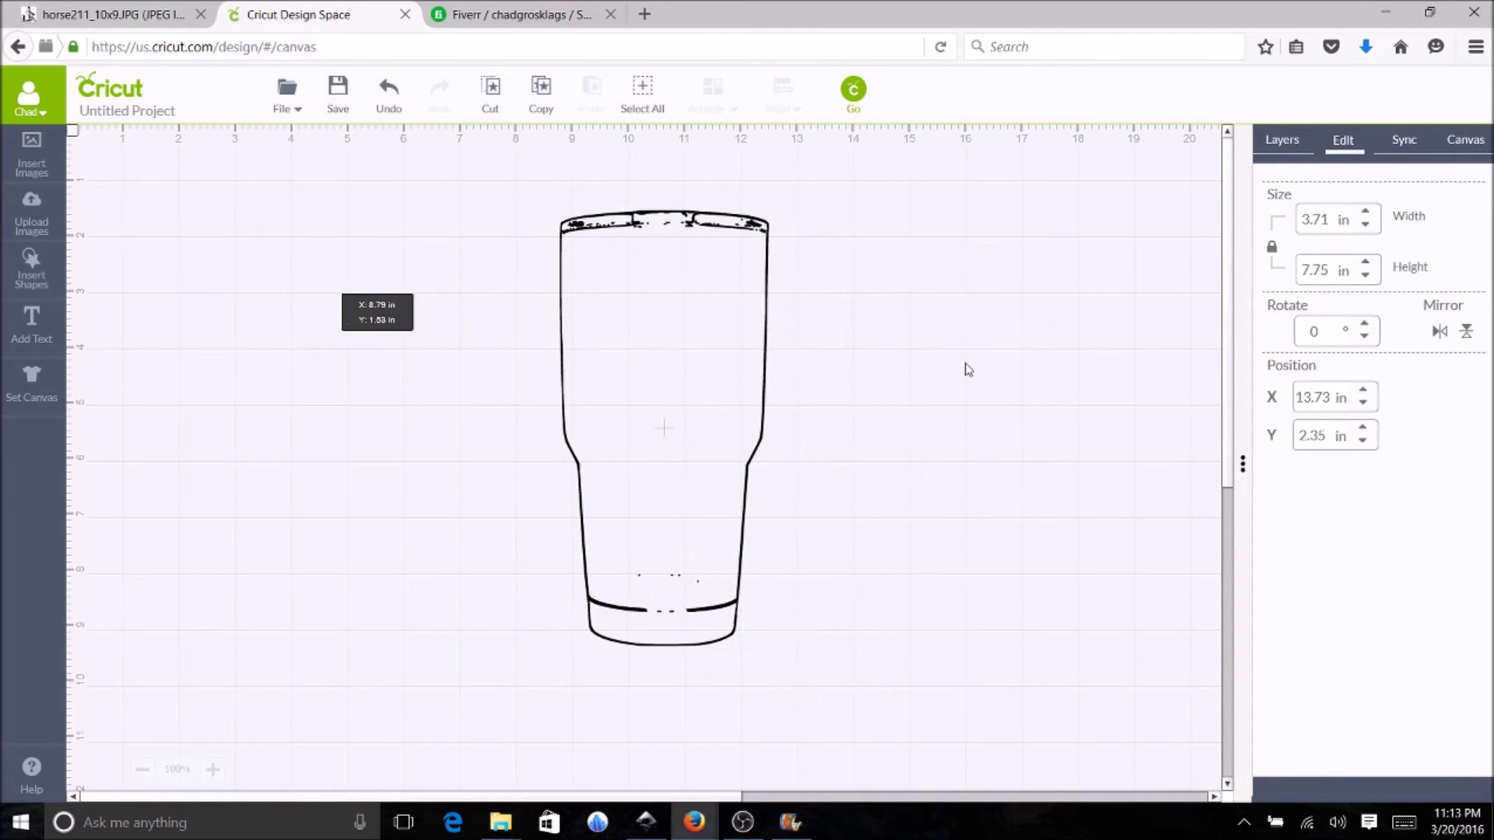
Close the Fiverr tab in the Cricut Design Space browser window
click(1384, 13)
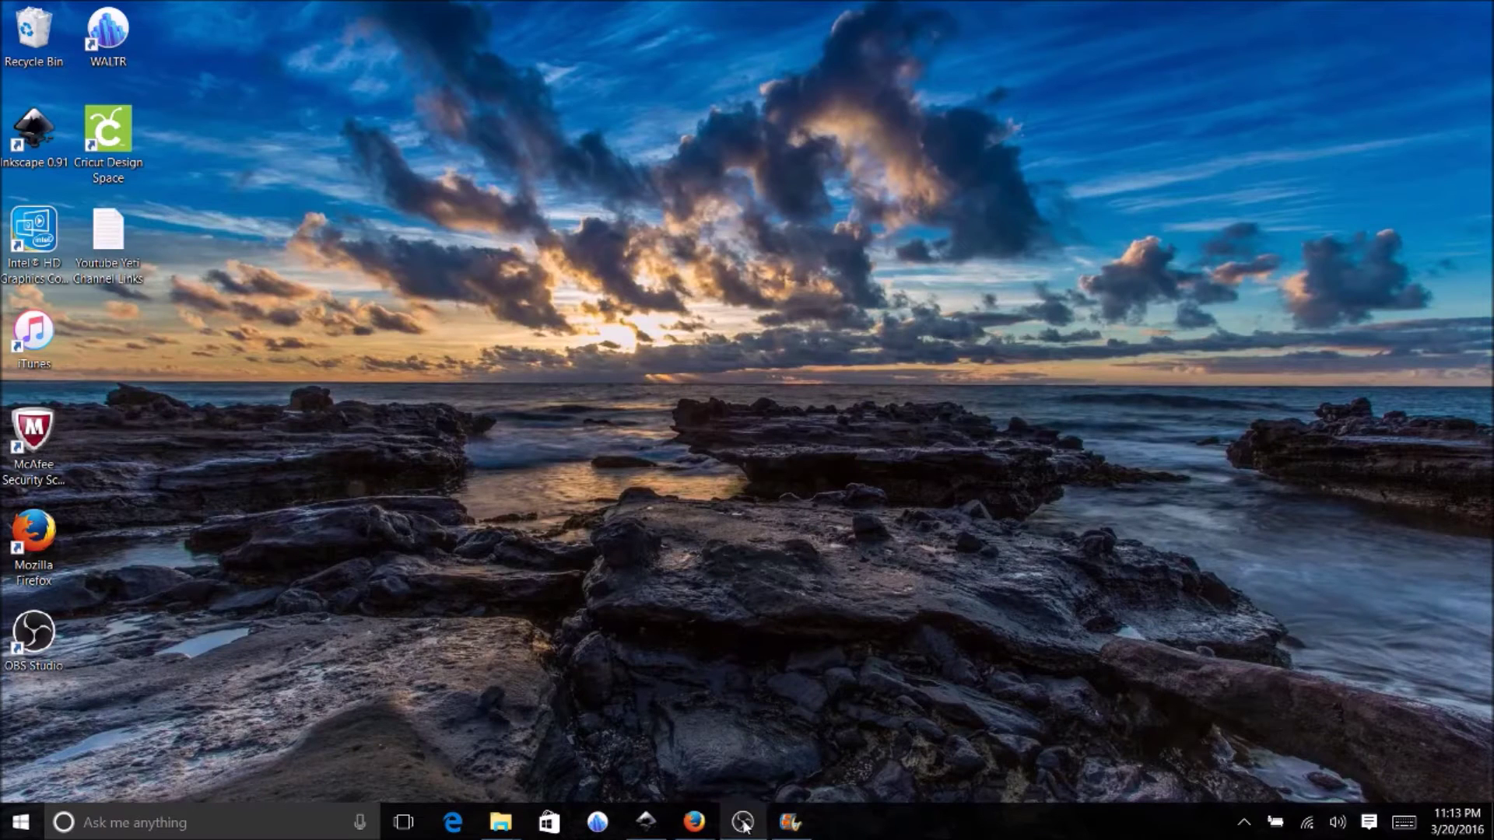
mouse_move(690, 830)
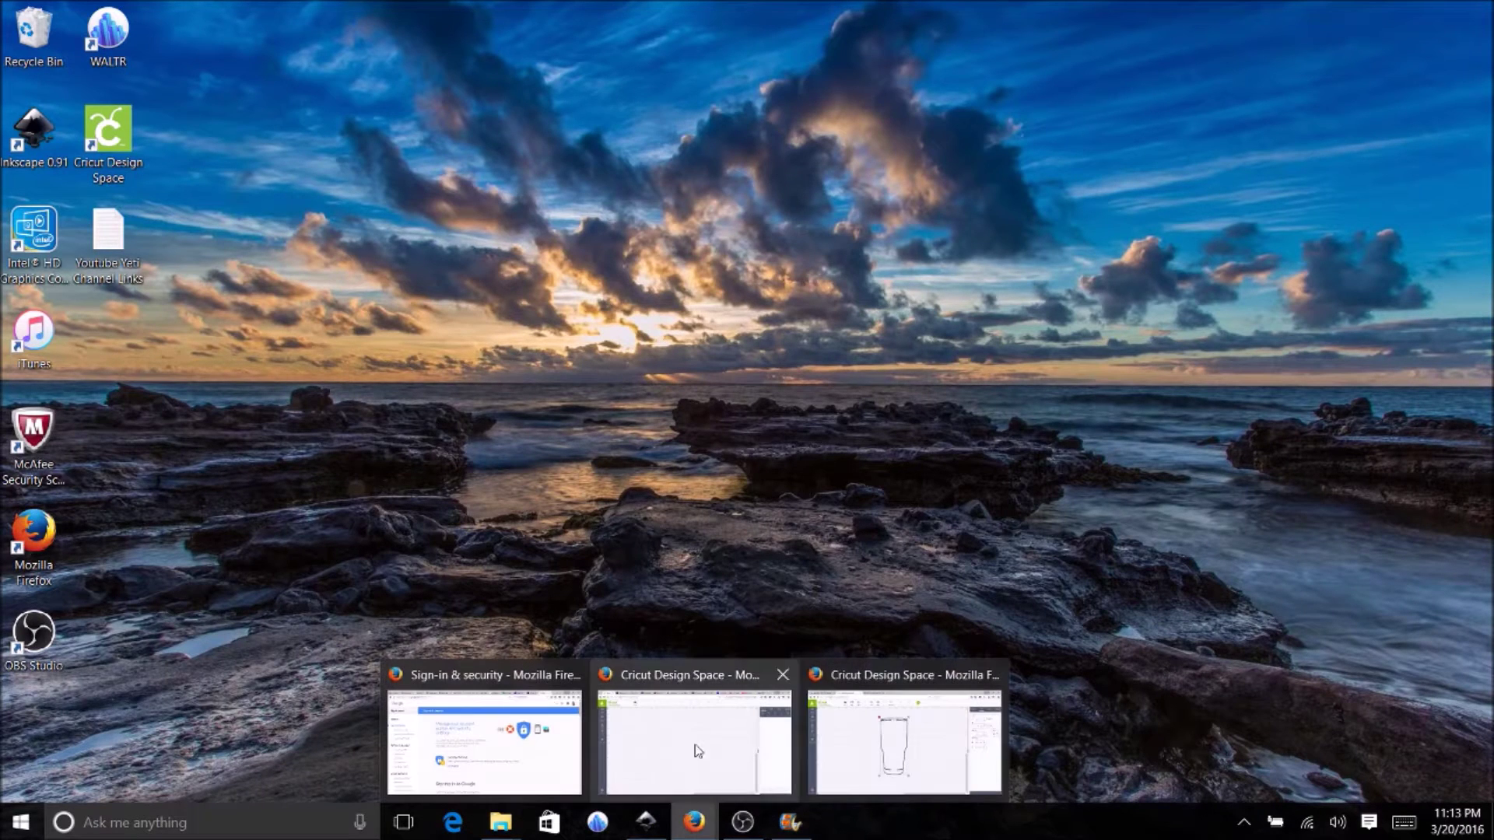
click(910, 715)
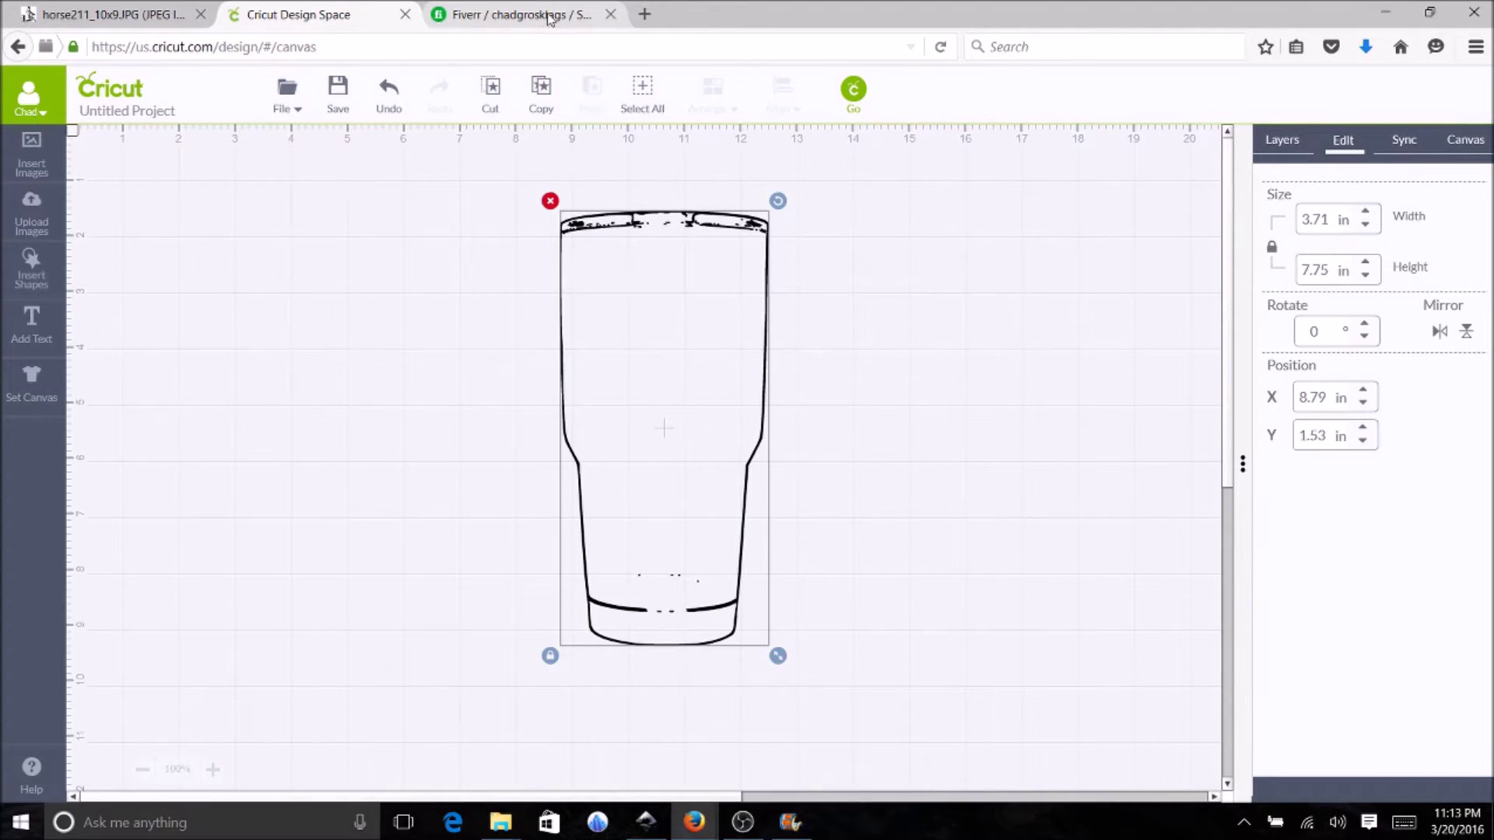
click(610, 16)
In a new tab, search Yahoo for 'yeti tumbler stainless steel' and show the image results
click(442, 16)
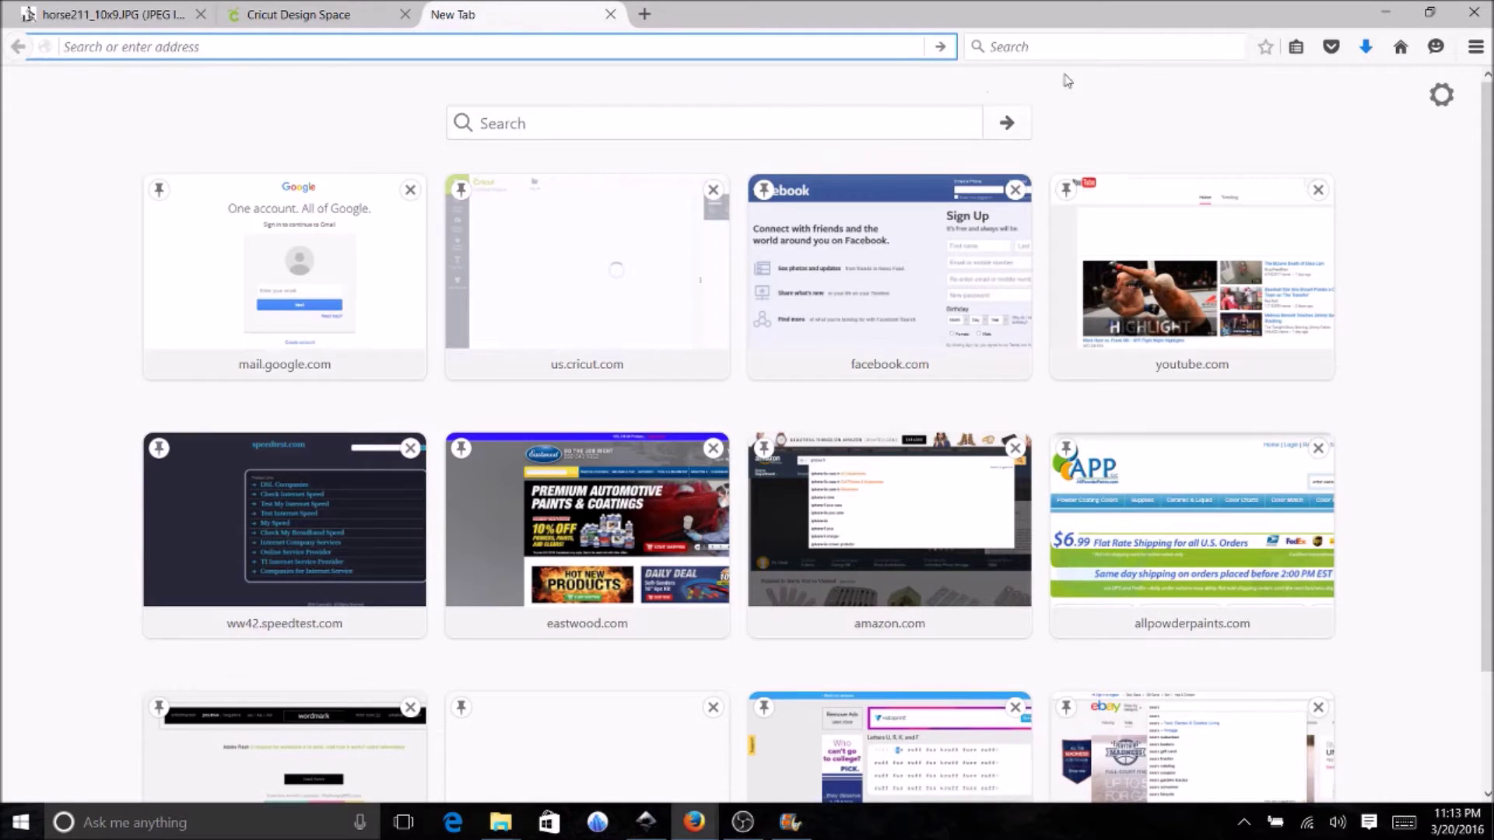
click(1155, 44)
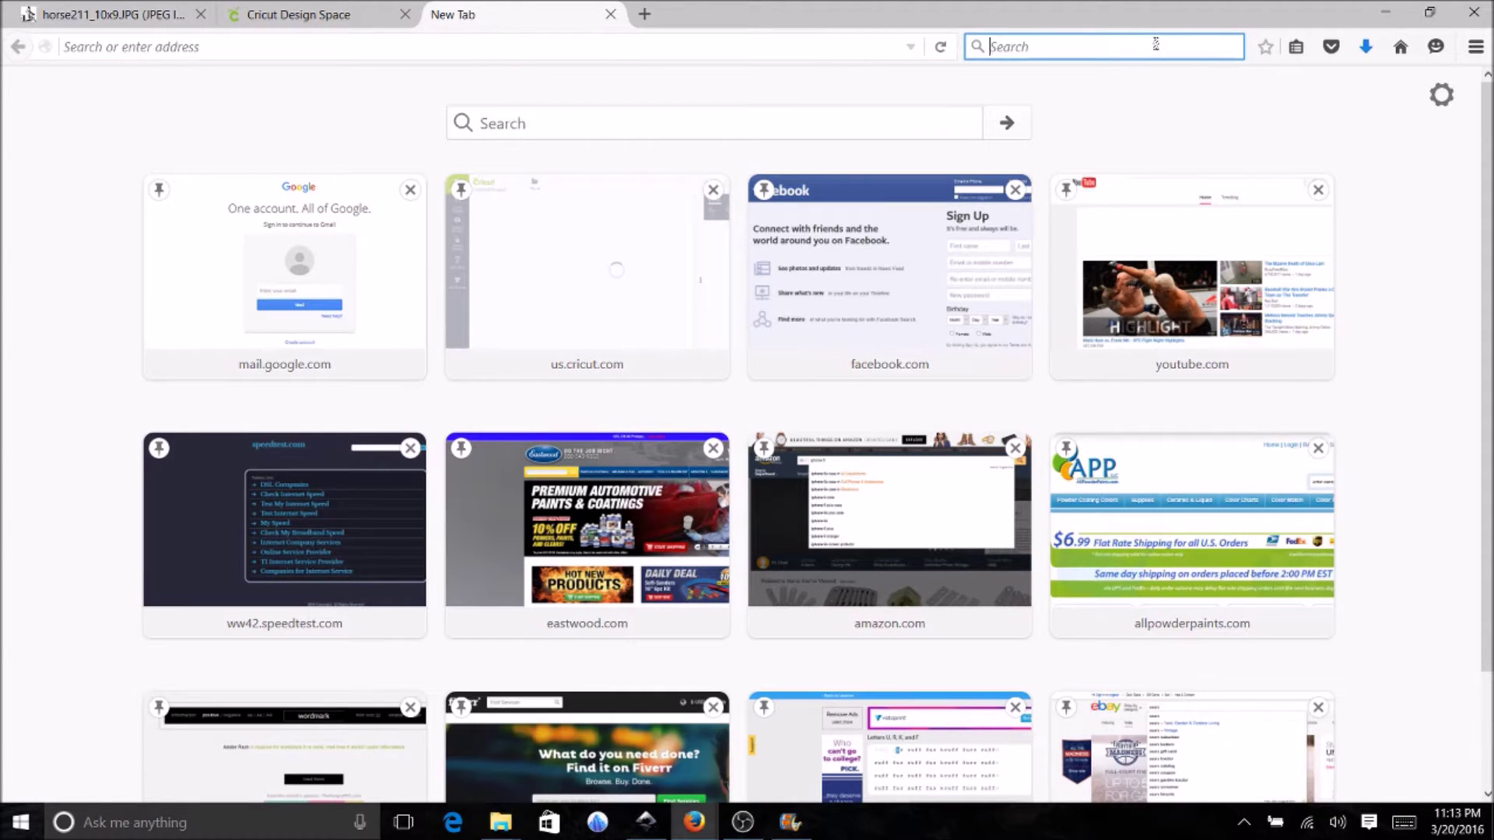
text(YETI)
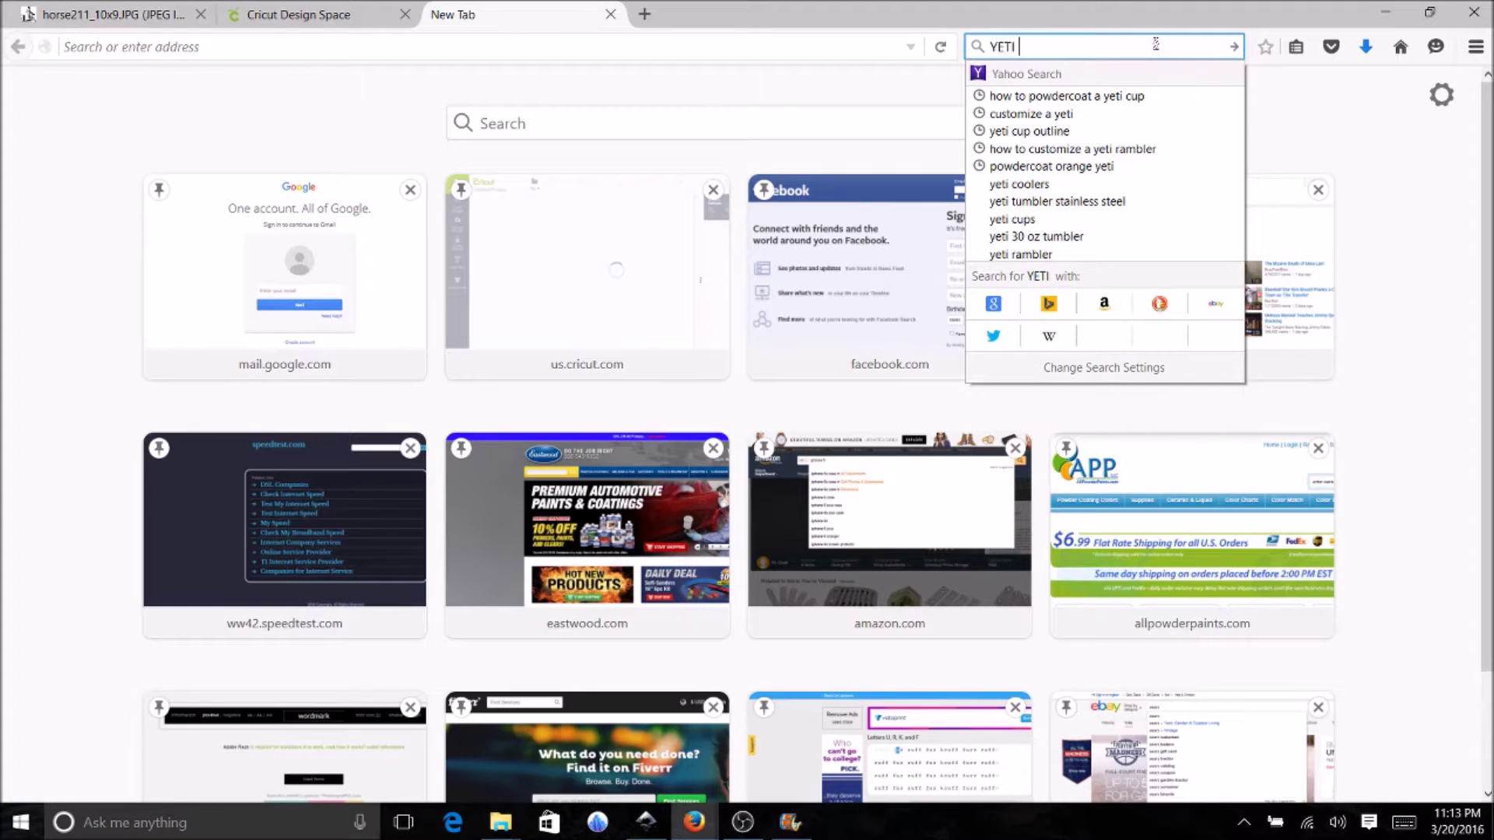
click(1111, 204)
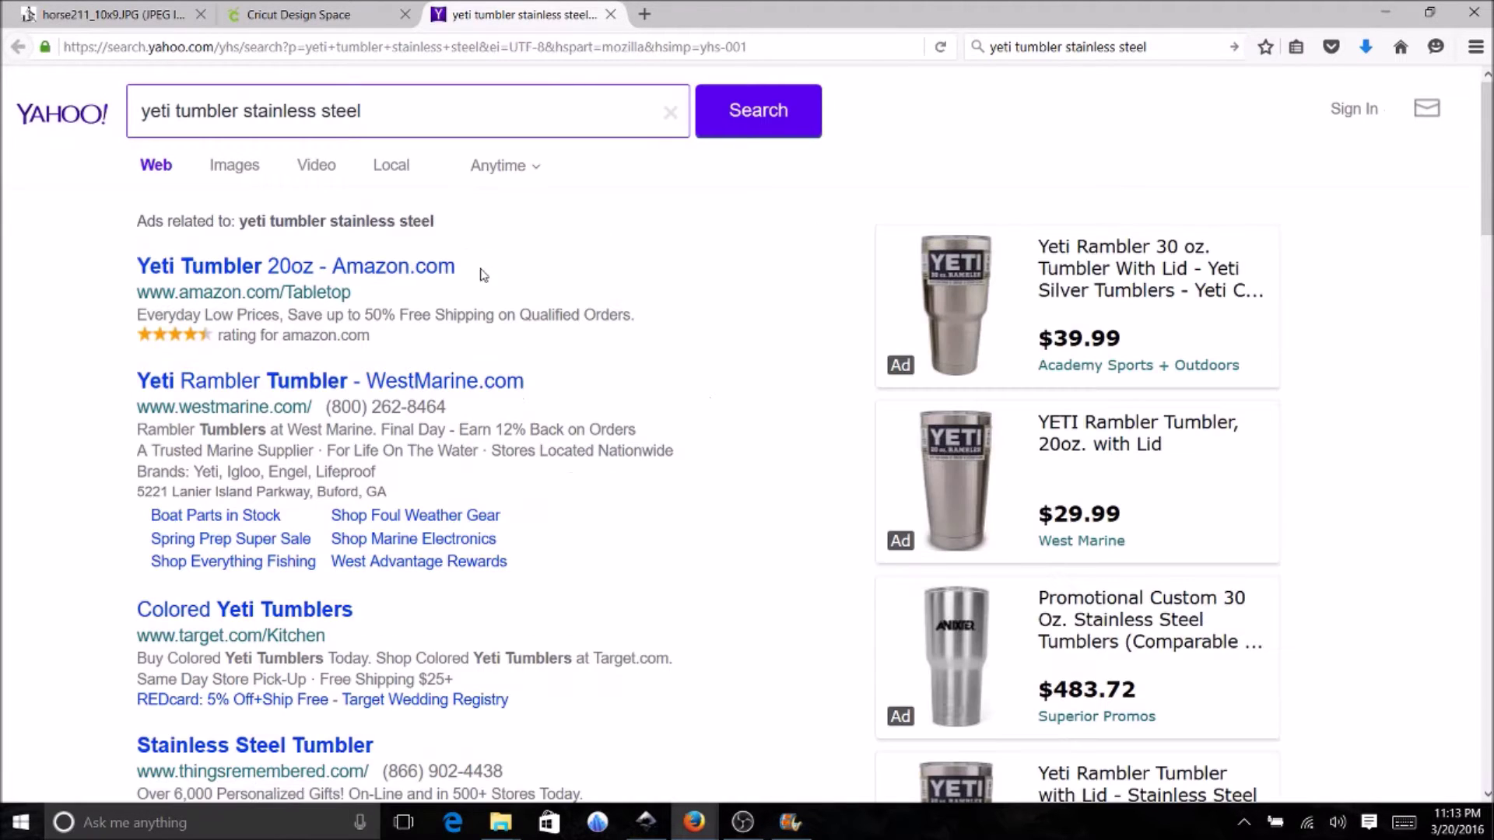
click(240, 166)
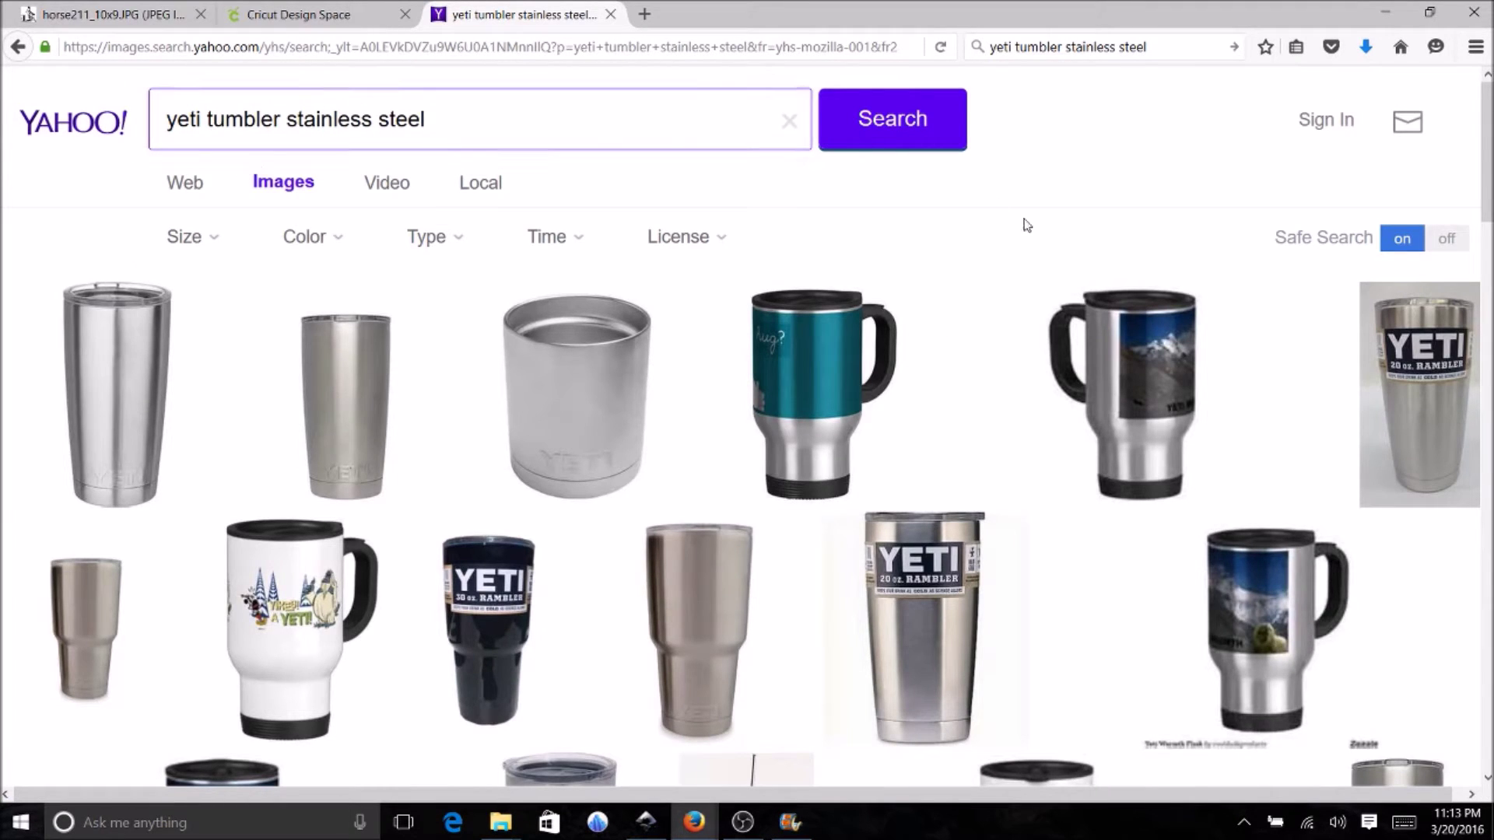
Browse the image results and open the plain stainless YETI Rambler Mug 30oz picture
scroll(1027, 226, down, 4)
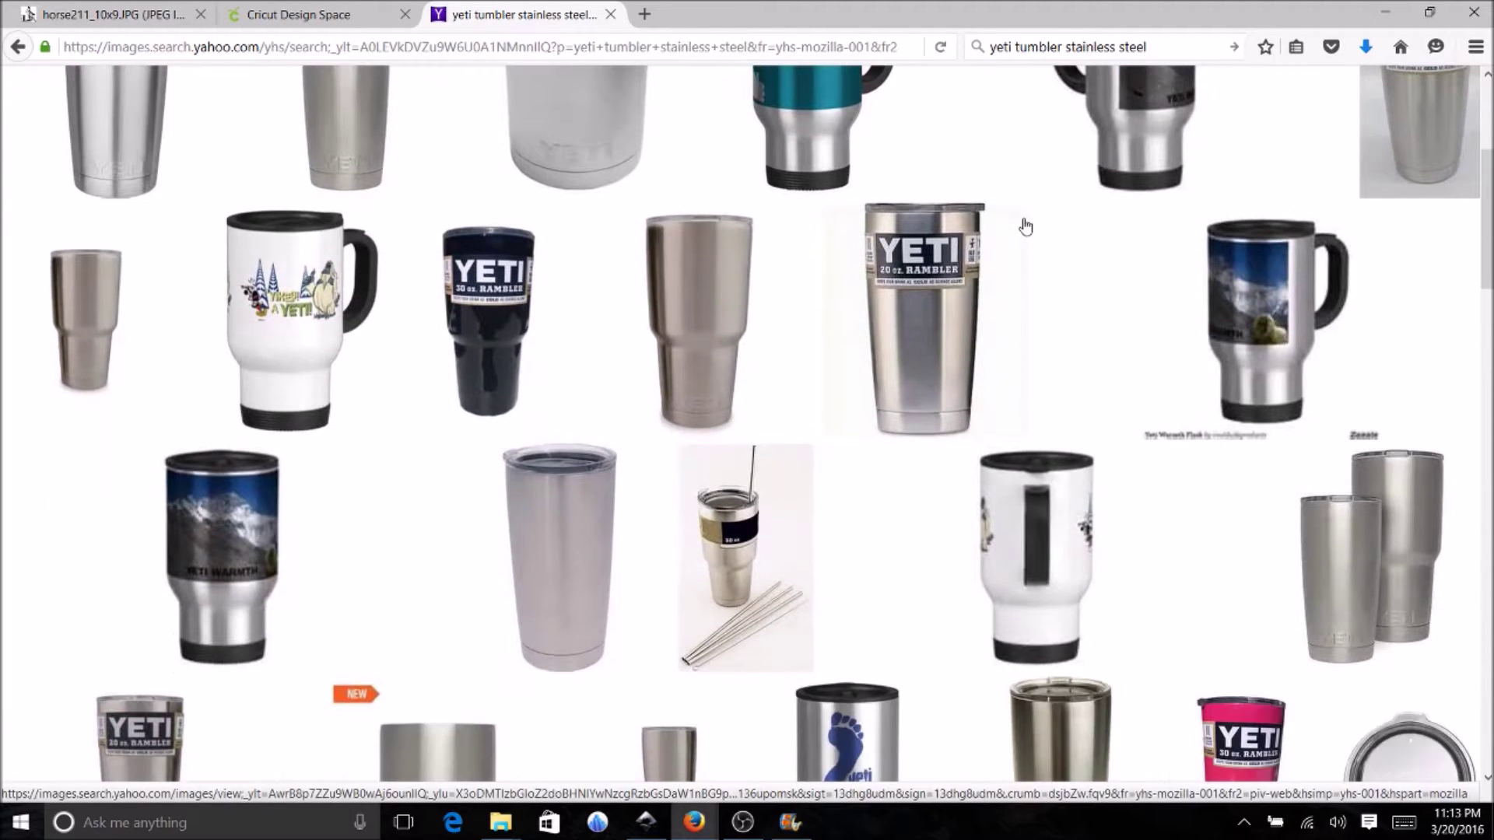
scroll(1025, 227, down, 1)
scroll(1026, 226, down, 4)
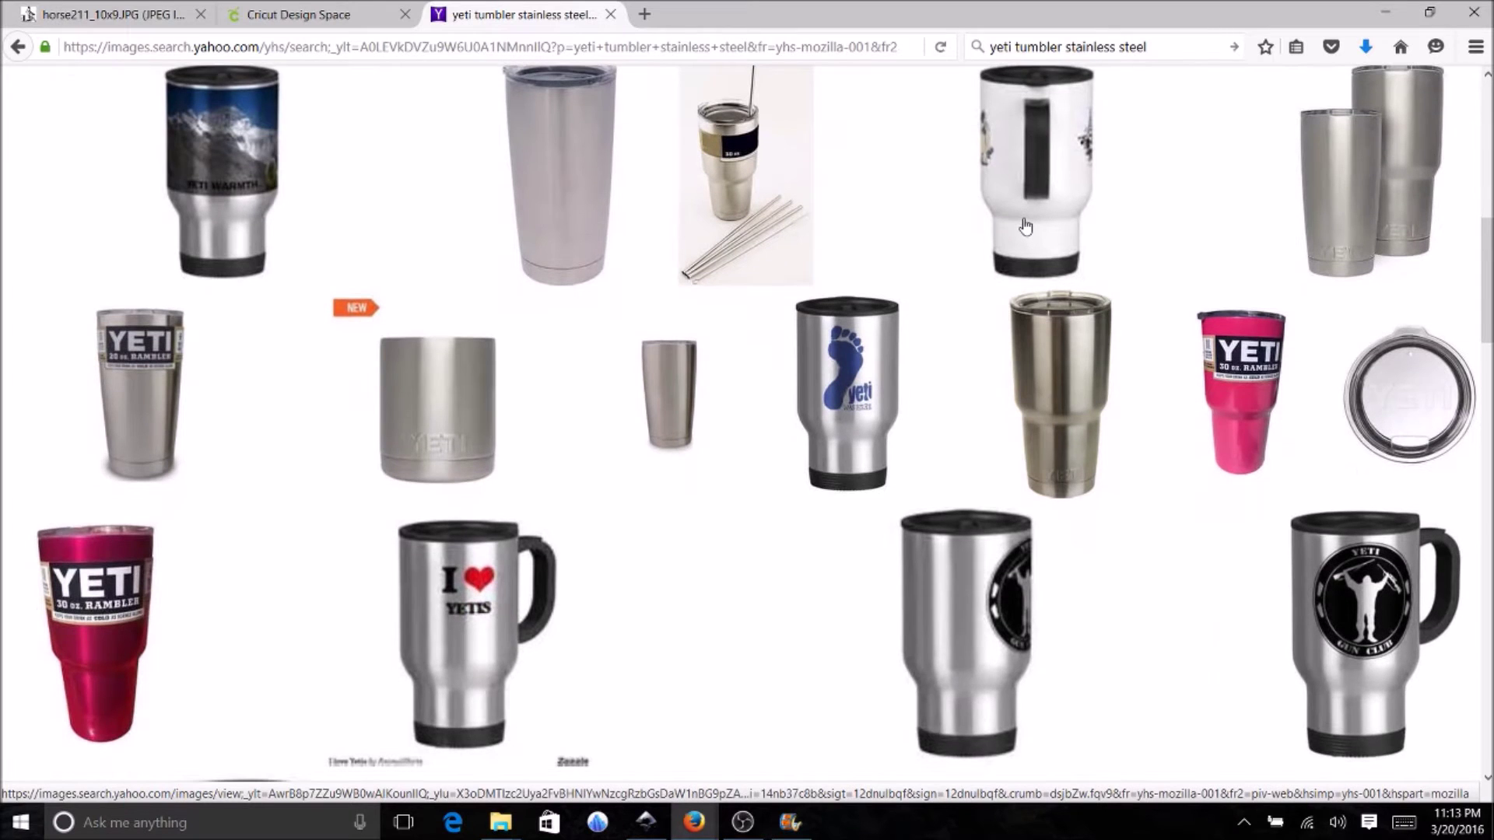
scroll(1026, 227, down, 1)
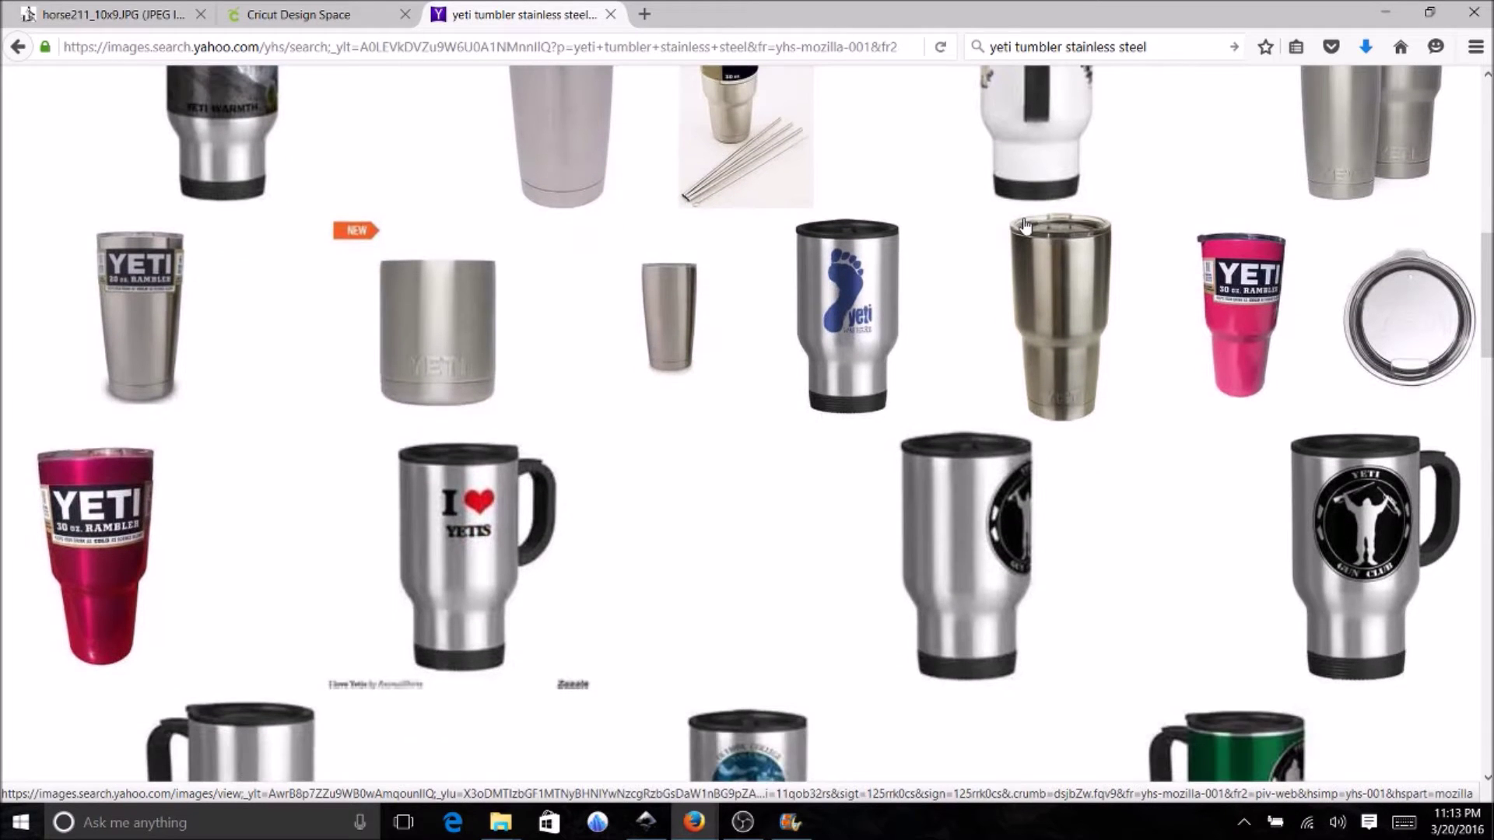
scroll(1024, 224, down, 6)
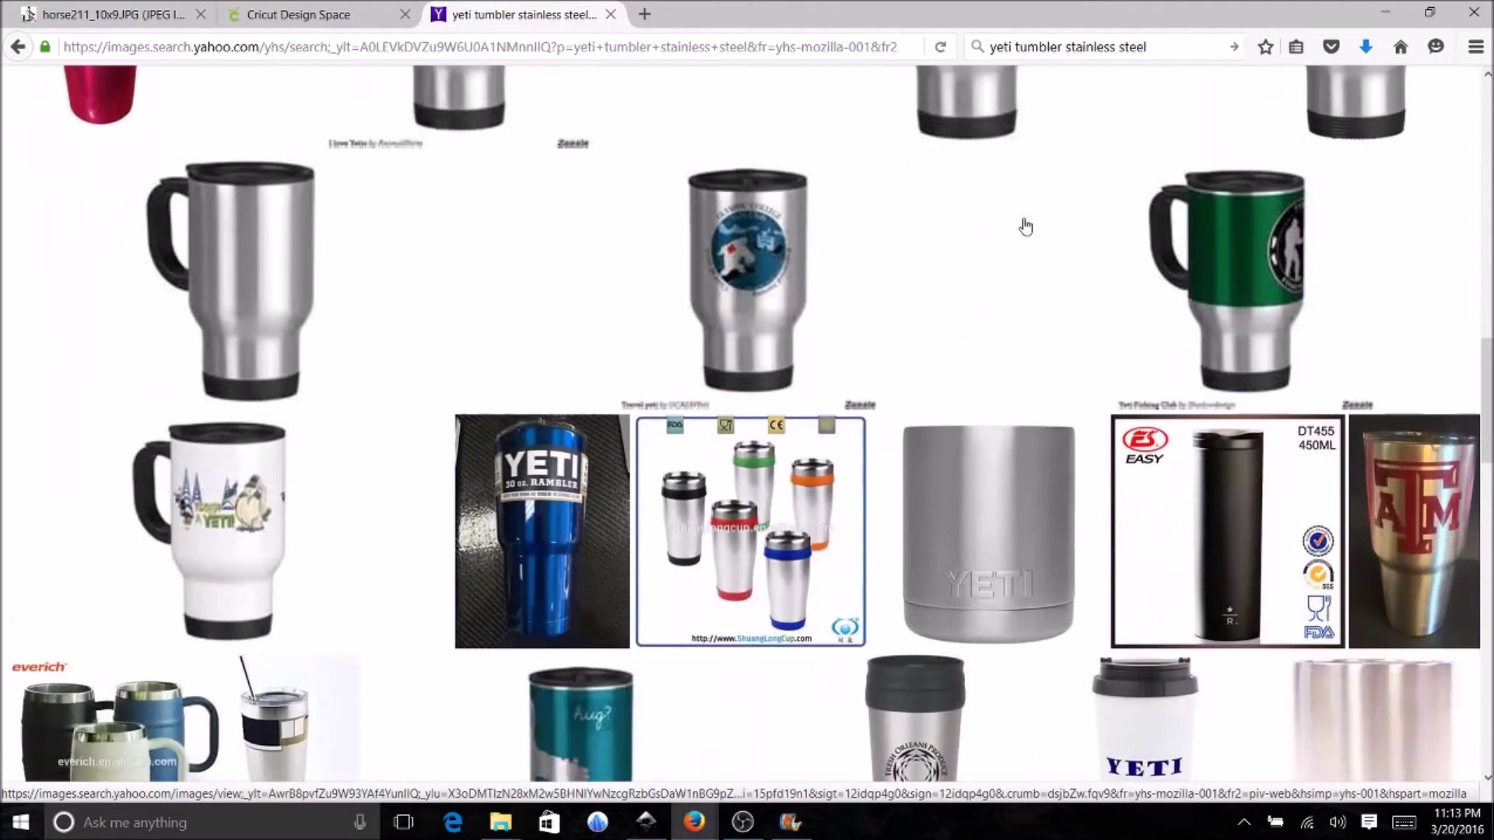
scroll(1025, 226, down, 5)
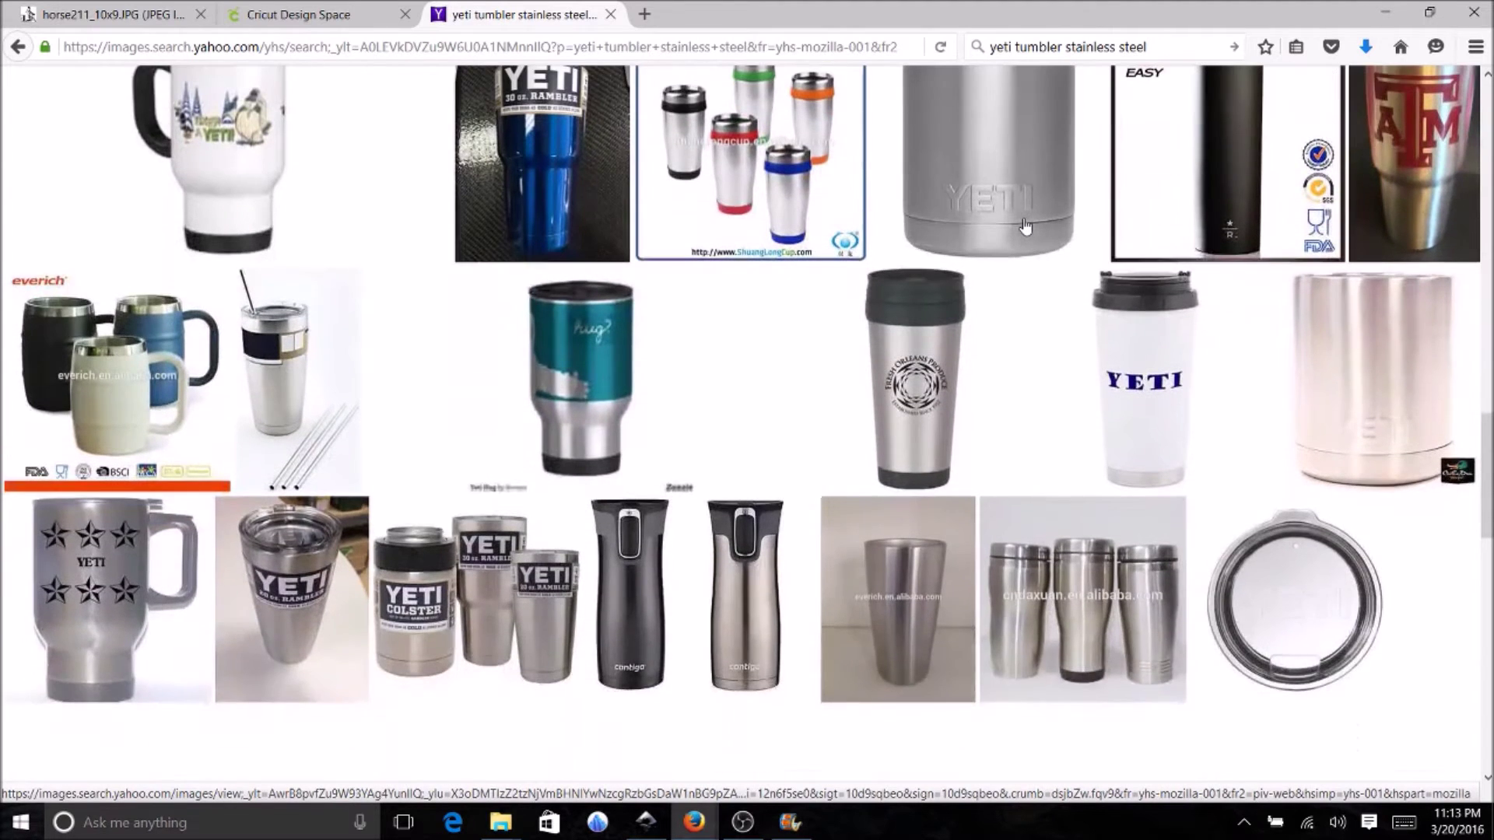
scroll(1025, 226, up, 10)
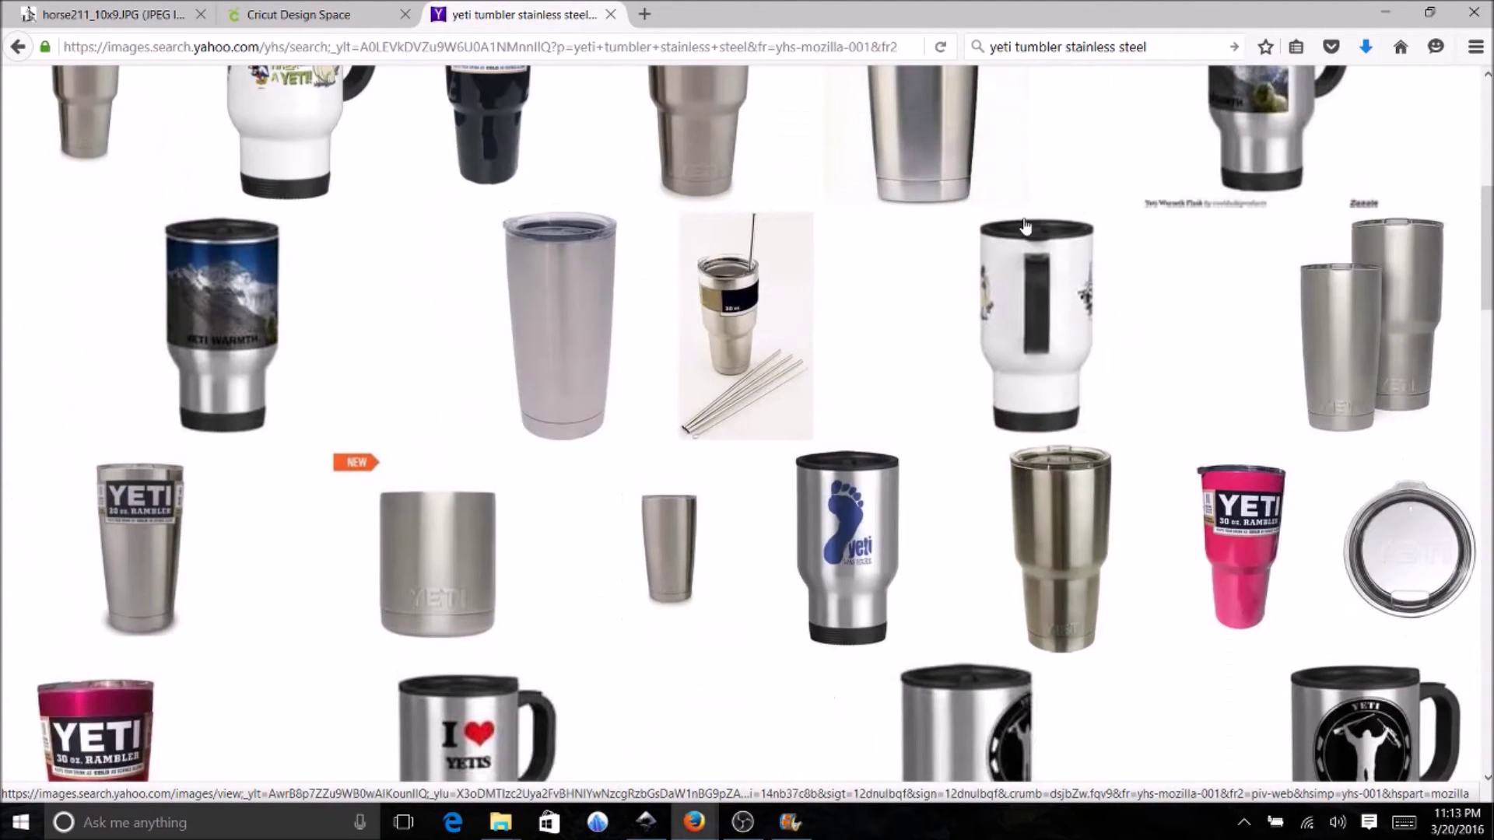
click(1044, 546)
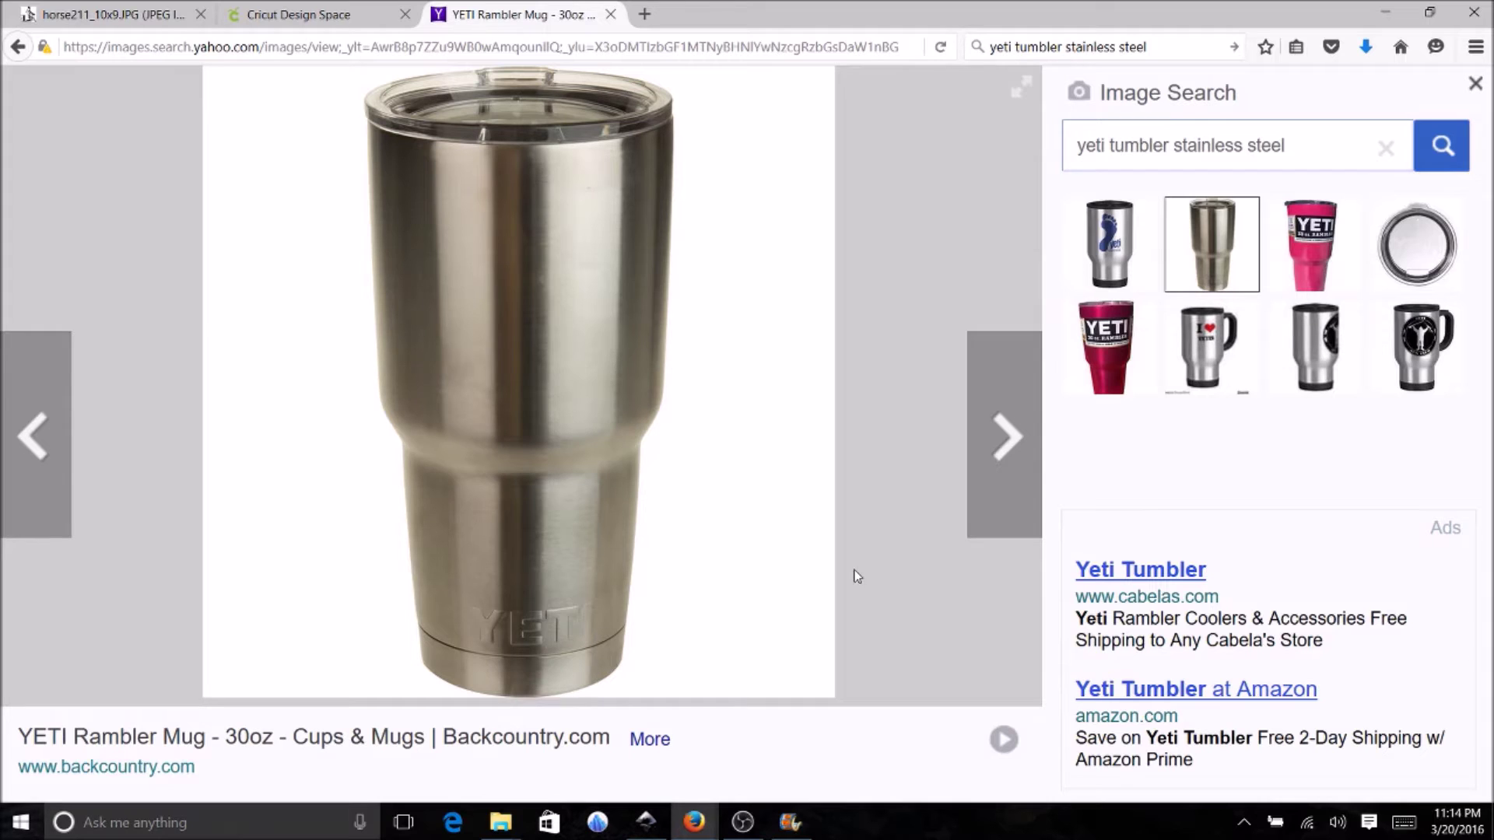
Save the tumbler picture to Downloads as 'YETI TUMBLER'
right_click(606, 389)
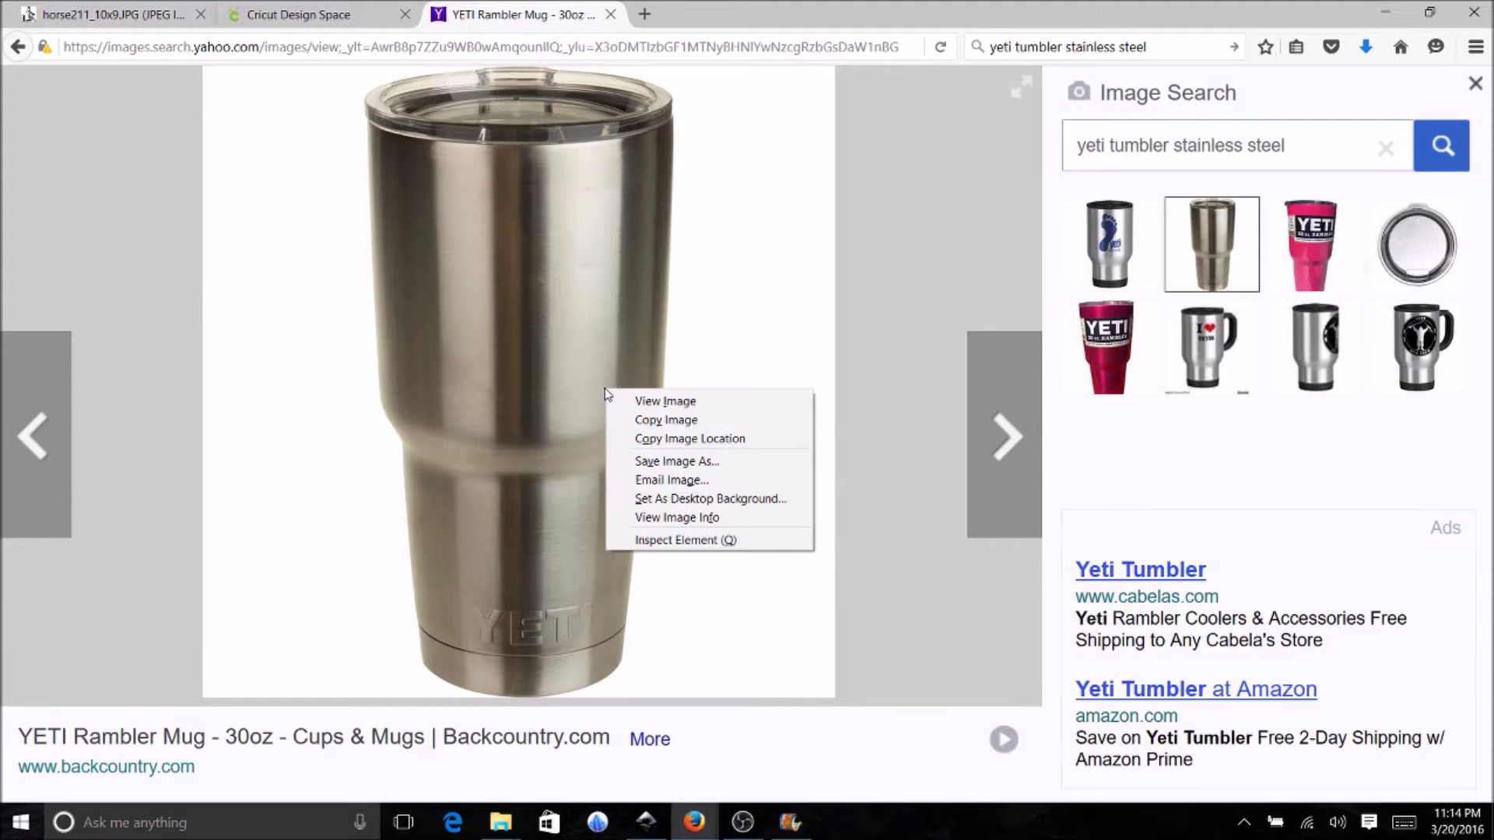
click(663, 462)
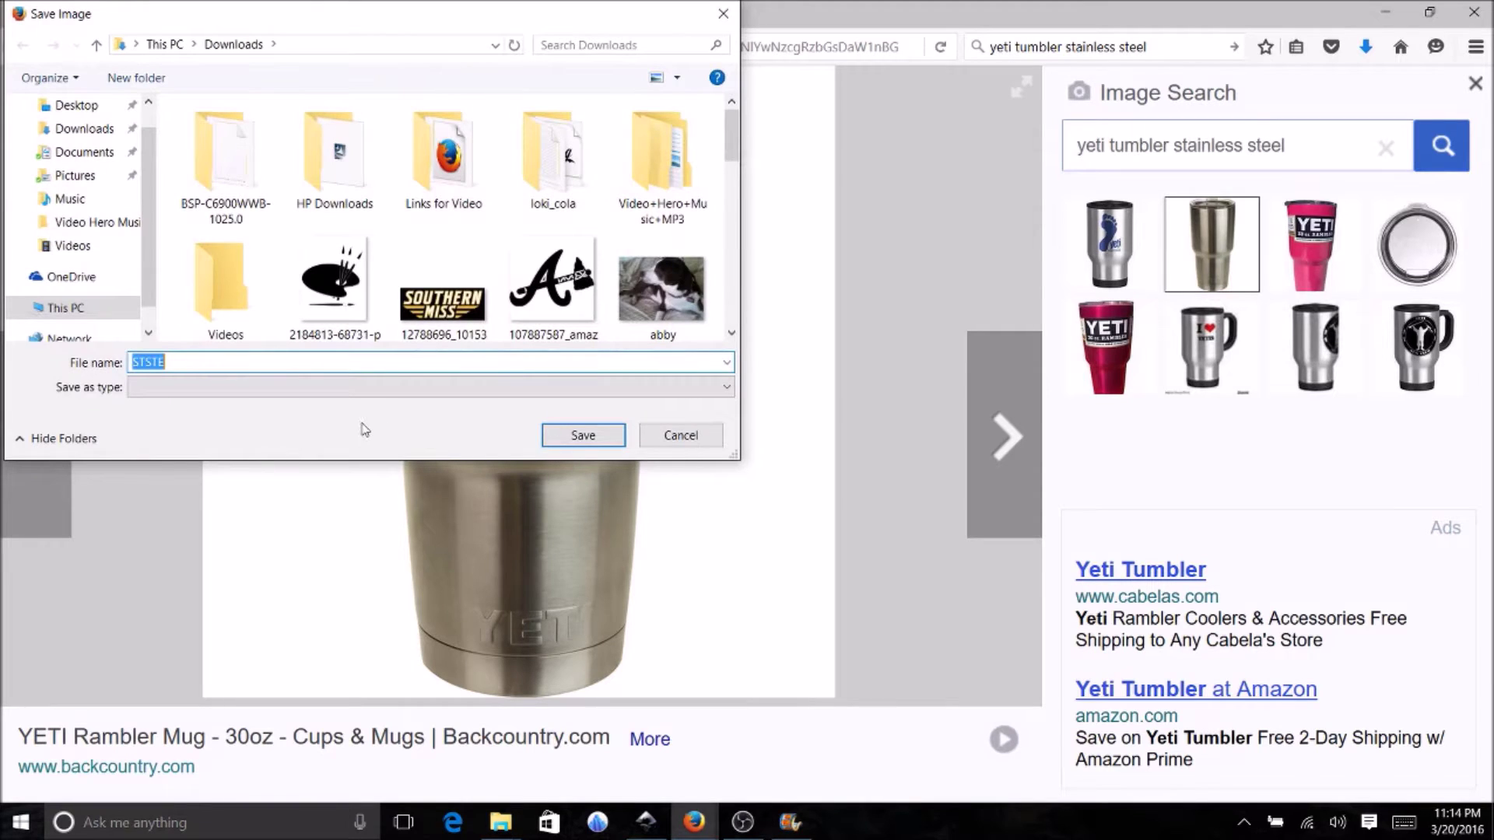
key(BackSpace)
text(yETI)
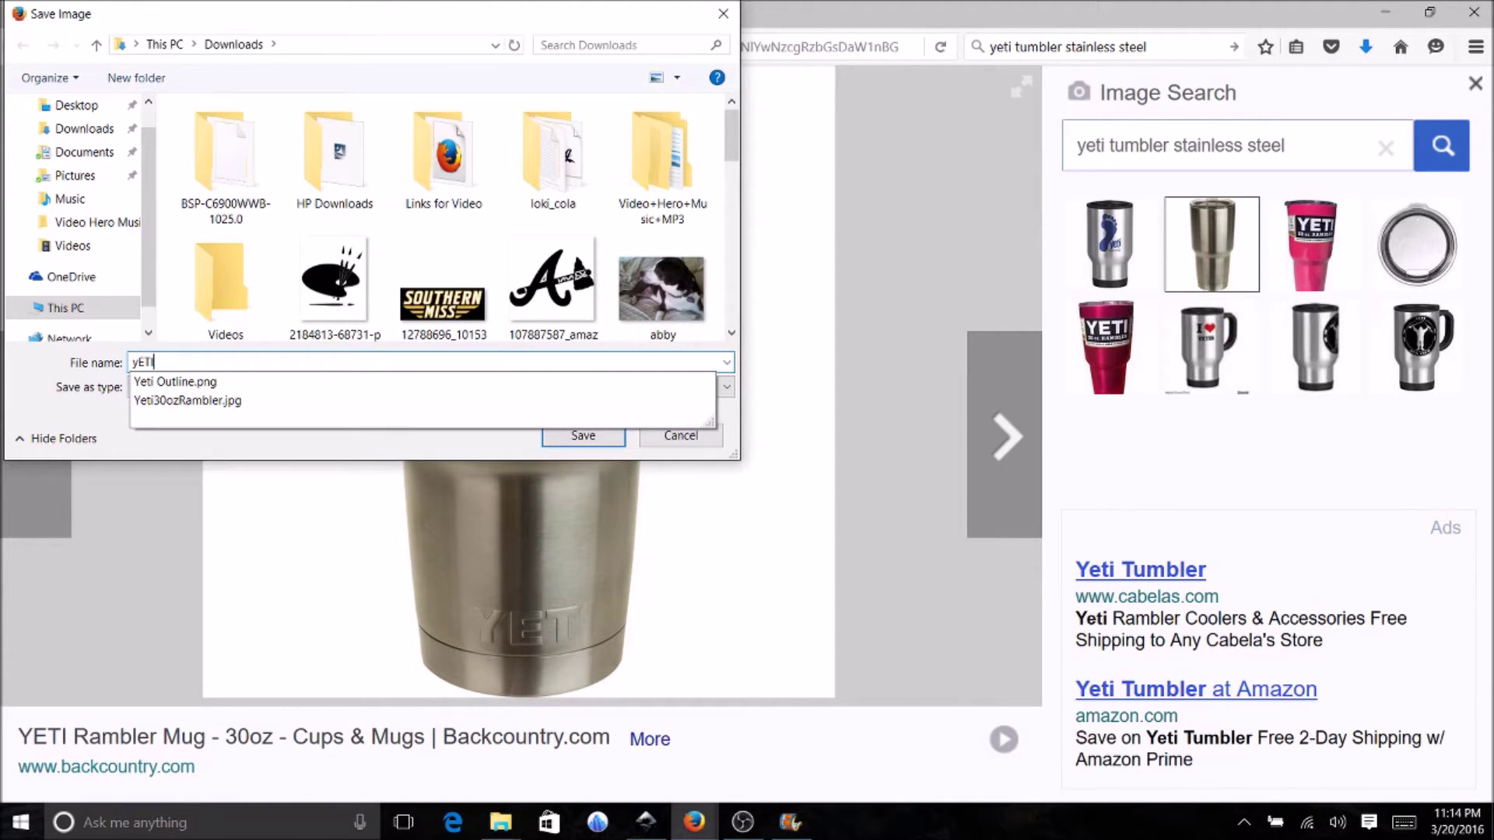
key(BackSpace)
key(BackSpace)
key(BackSpace)
key(BackSpace)
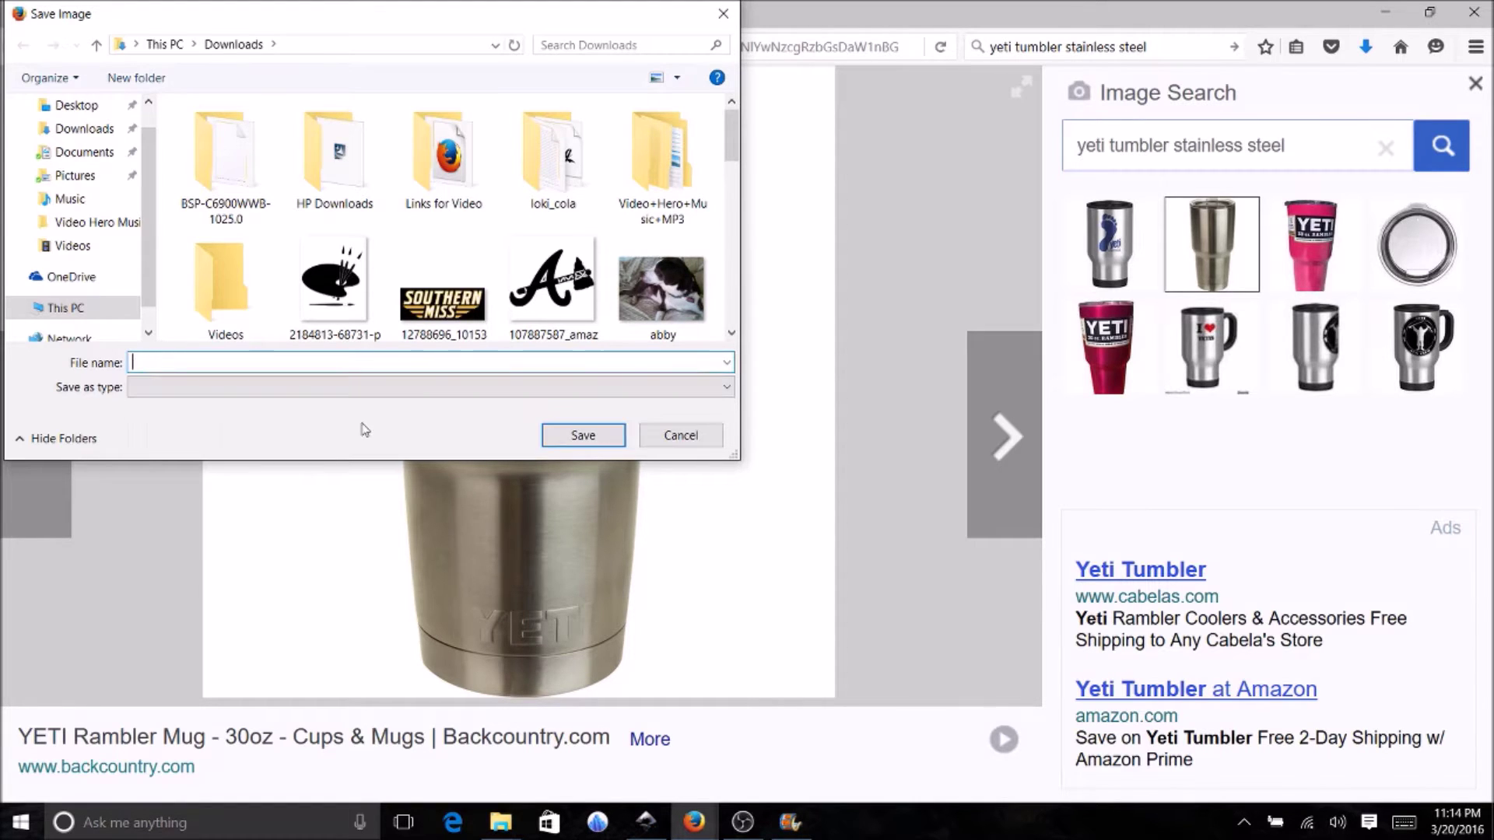
text(YETI)
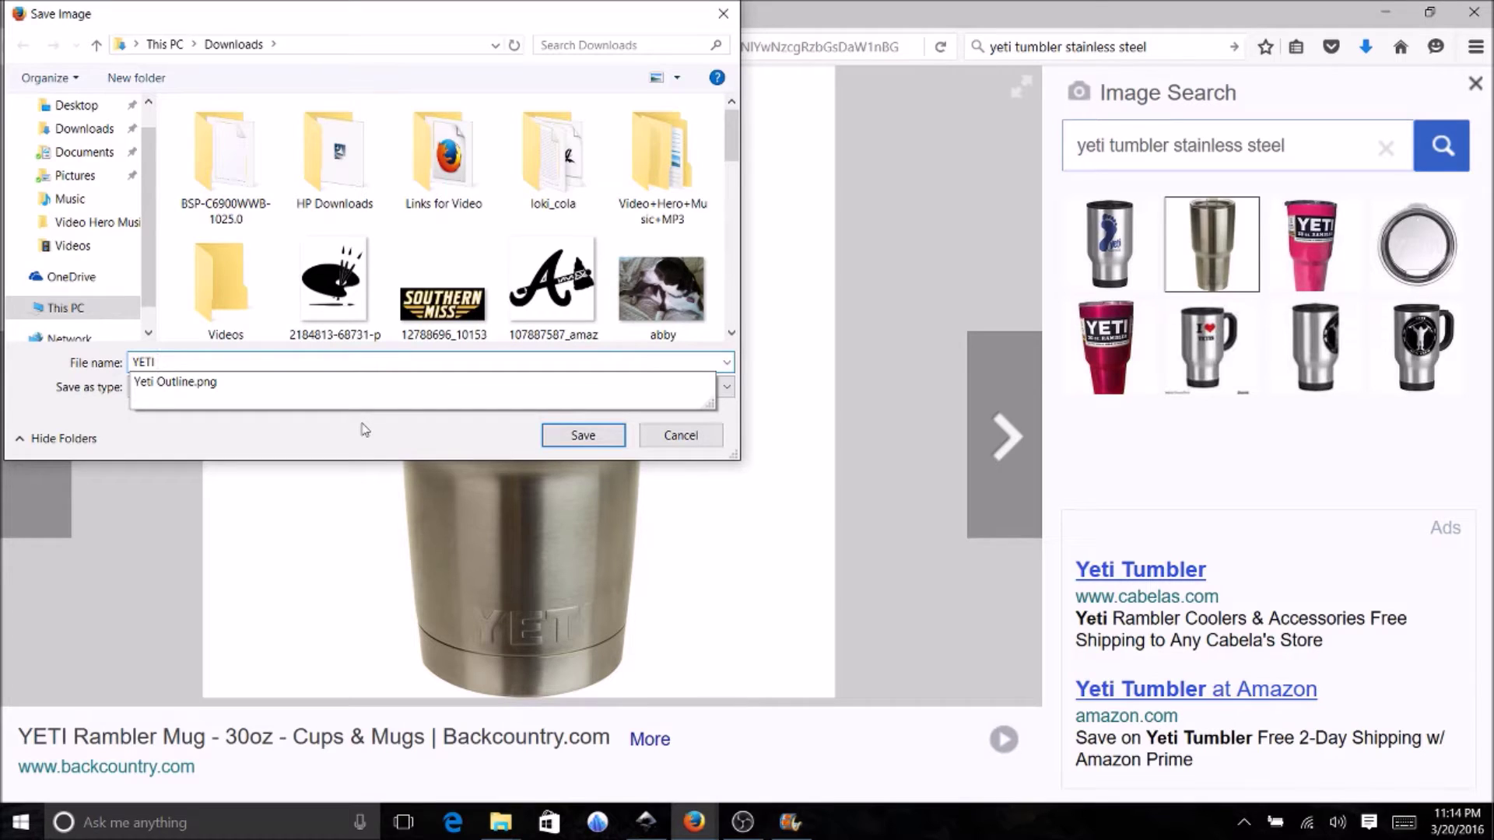
text( TUMBLER)
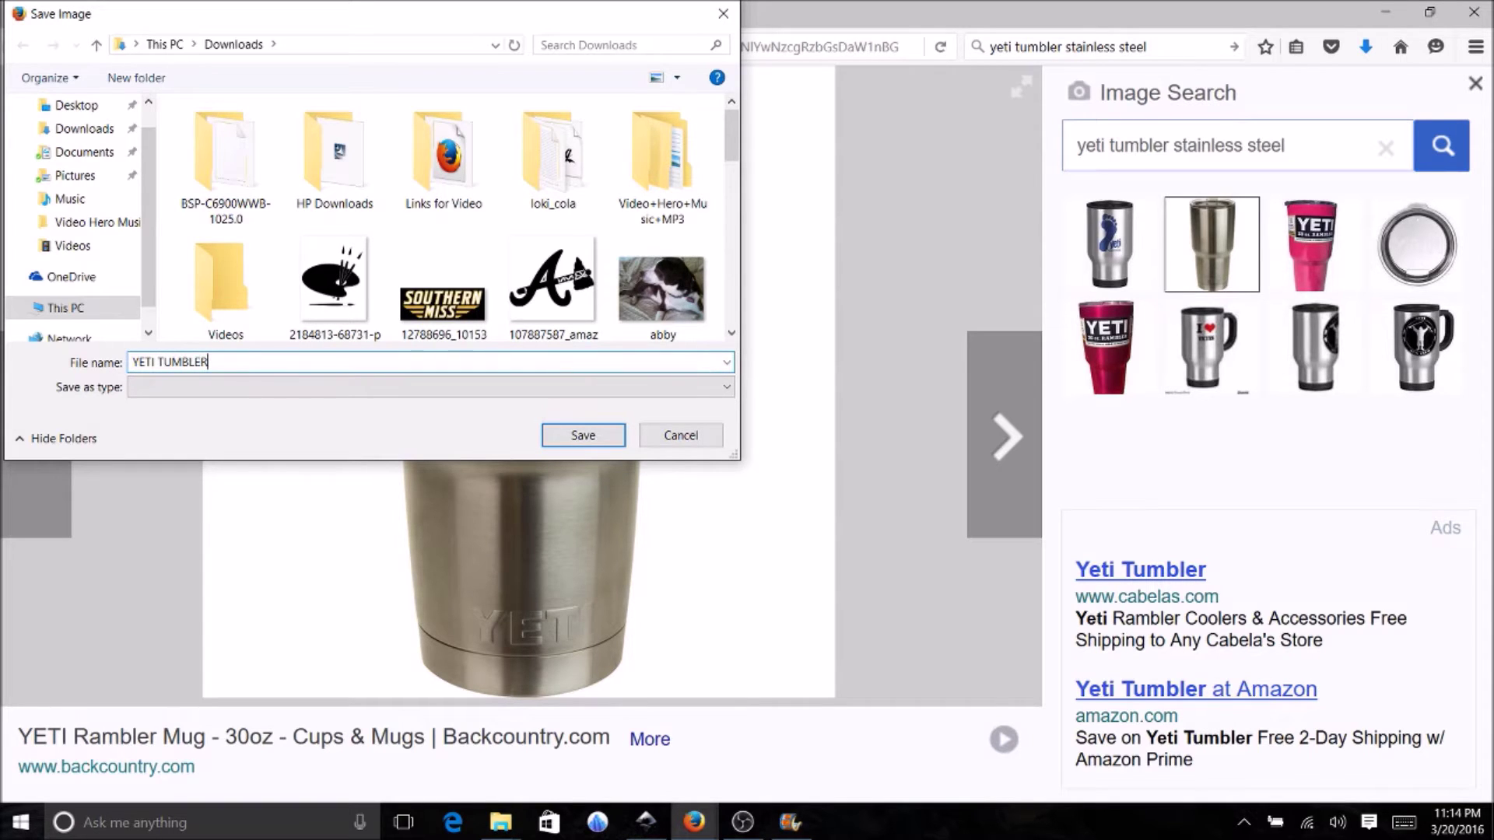
click(585, 437)
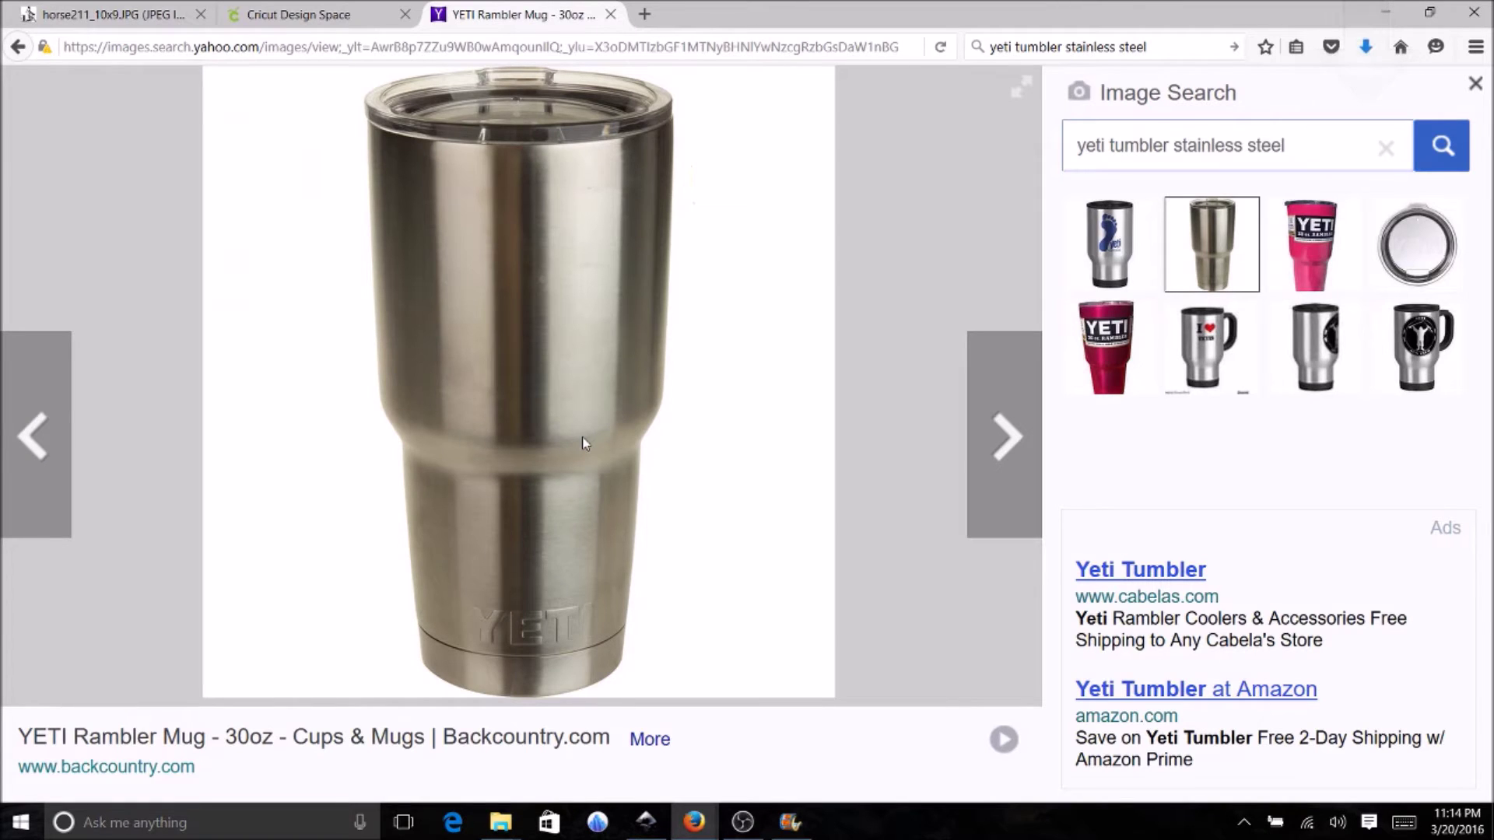
Open Yeti30ozRambler.jpg in Inkscape with default import settings and maximize the window
click(1386, 12)
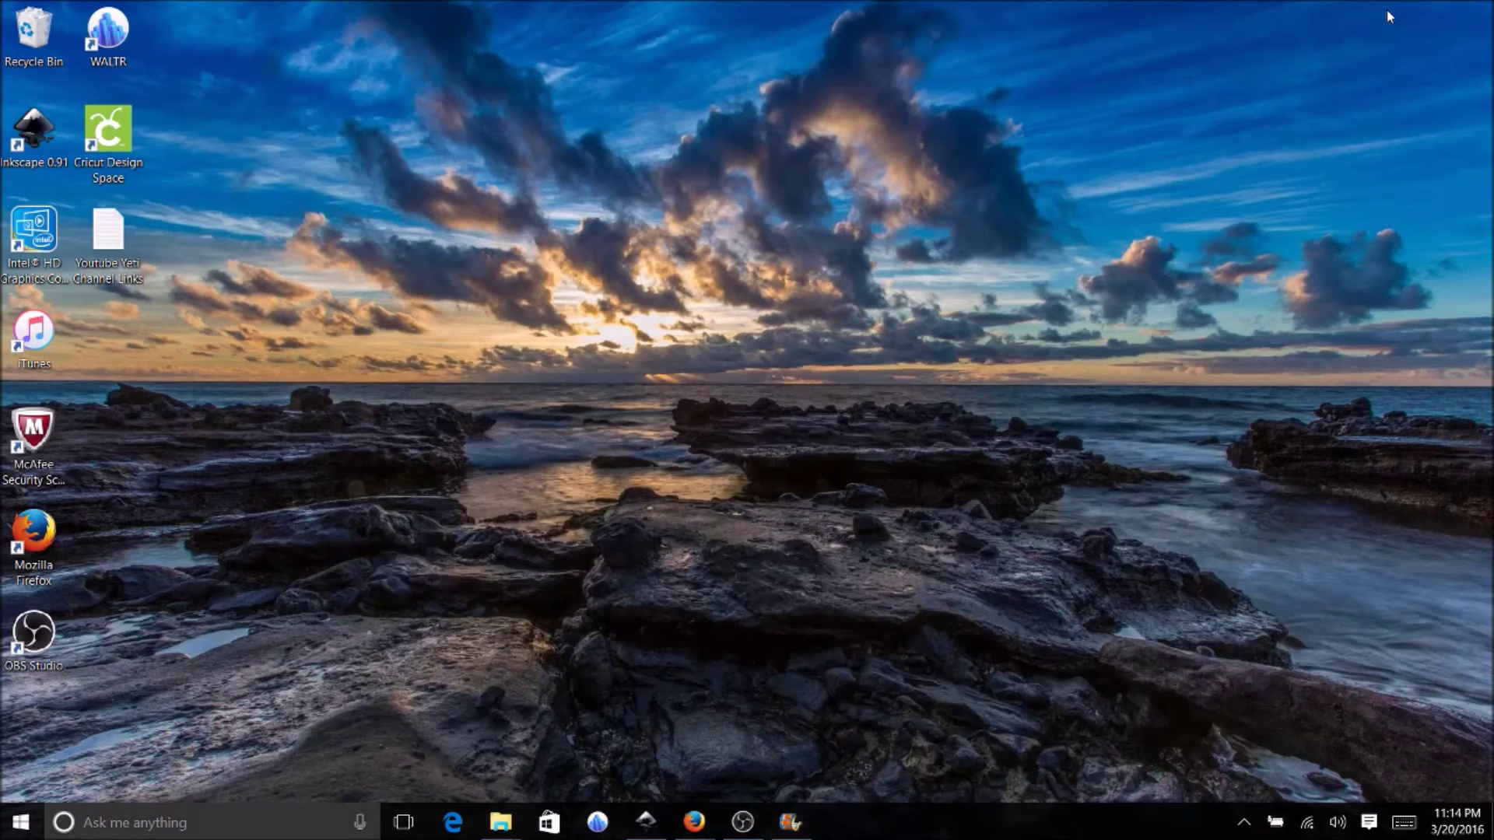
click(645, 821)
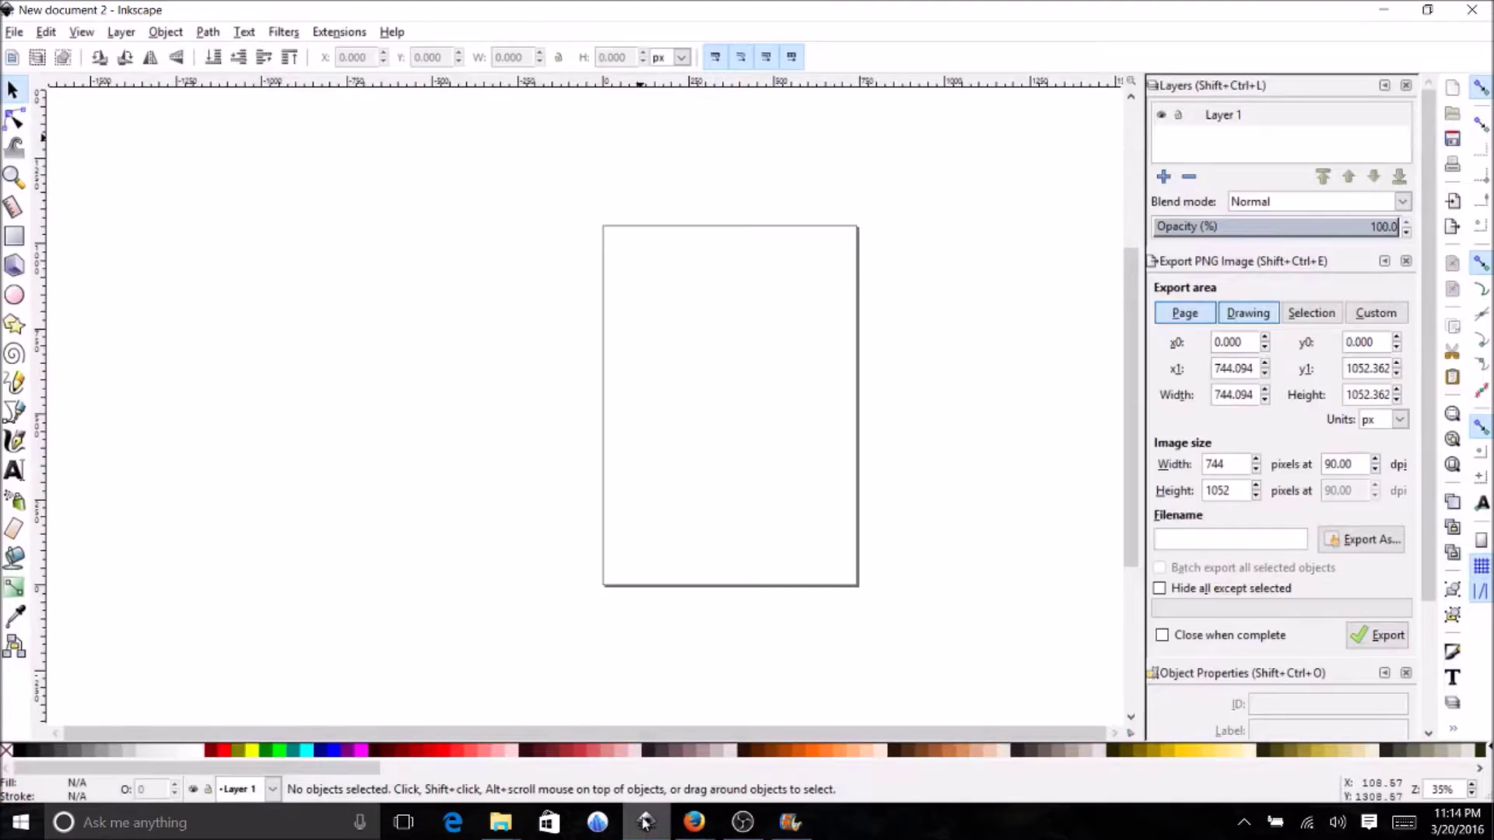
click(10, 33)
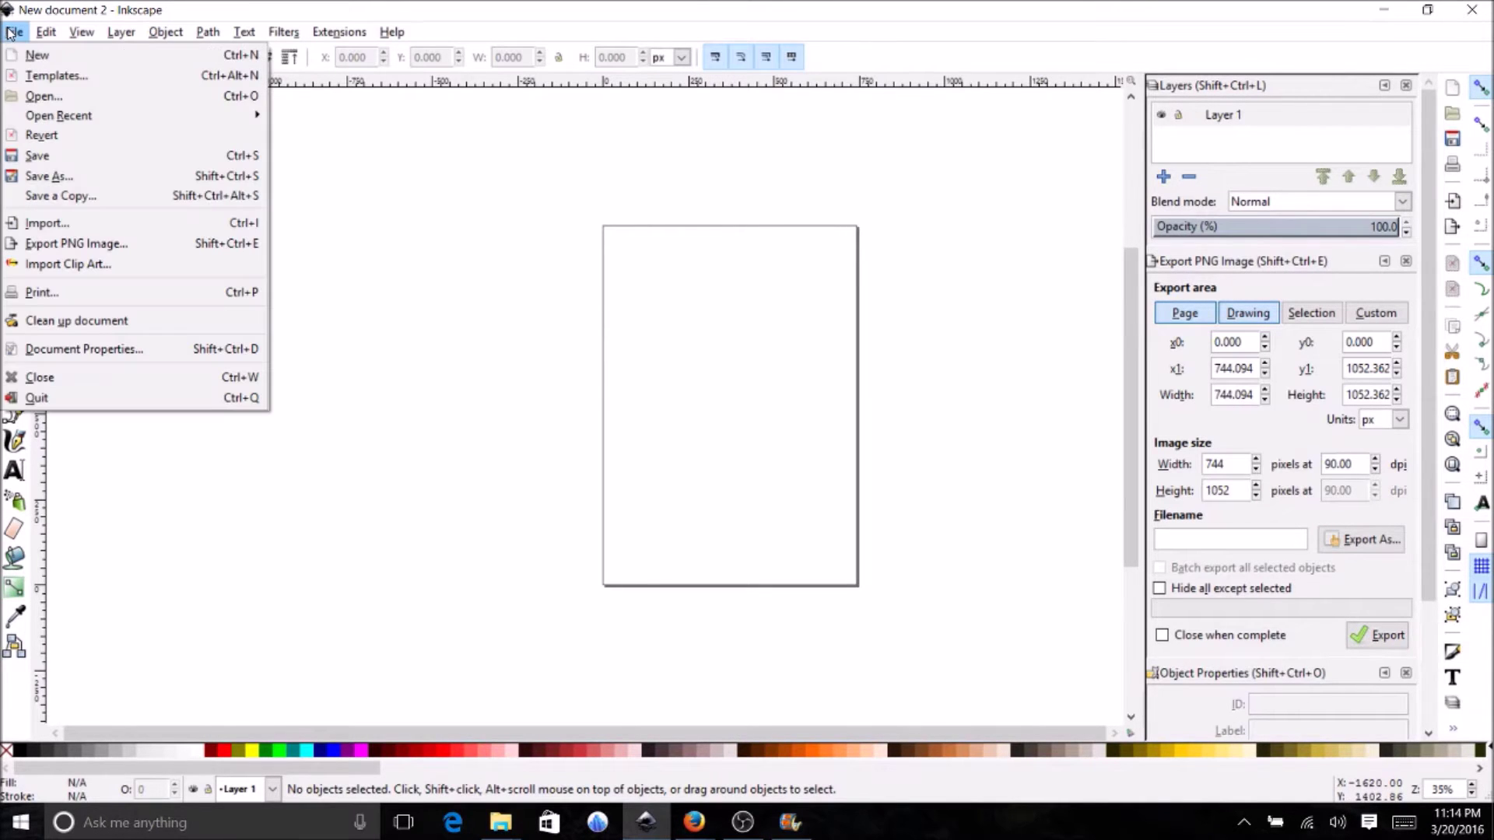
click(44, 98)
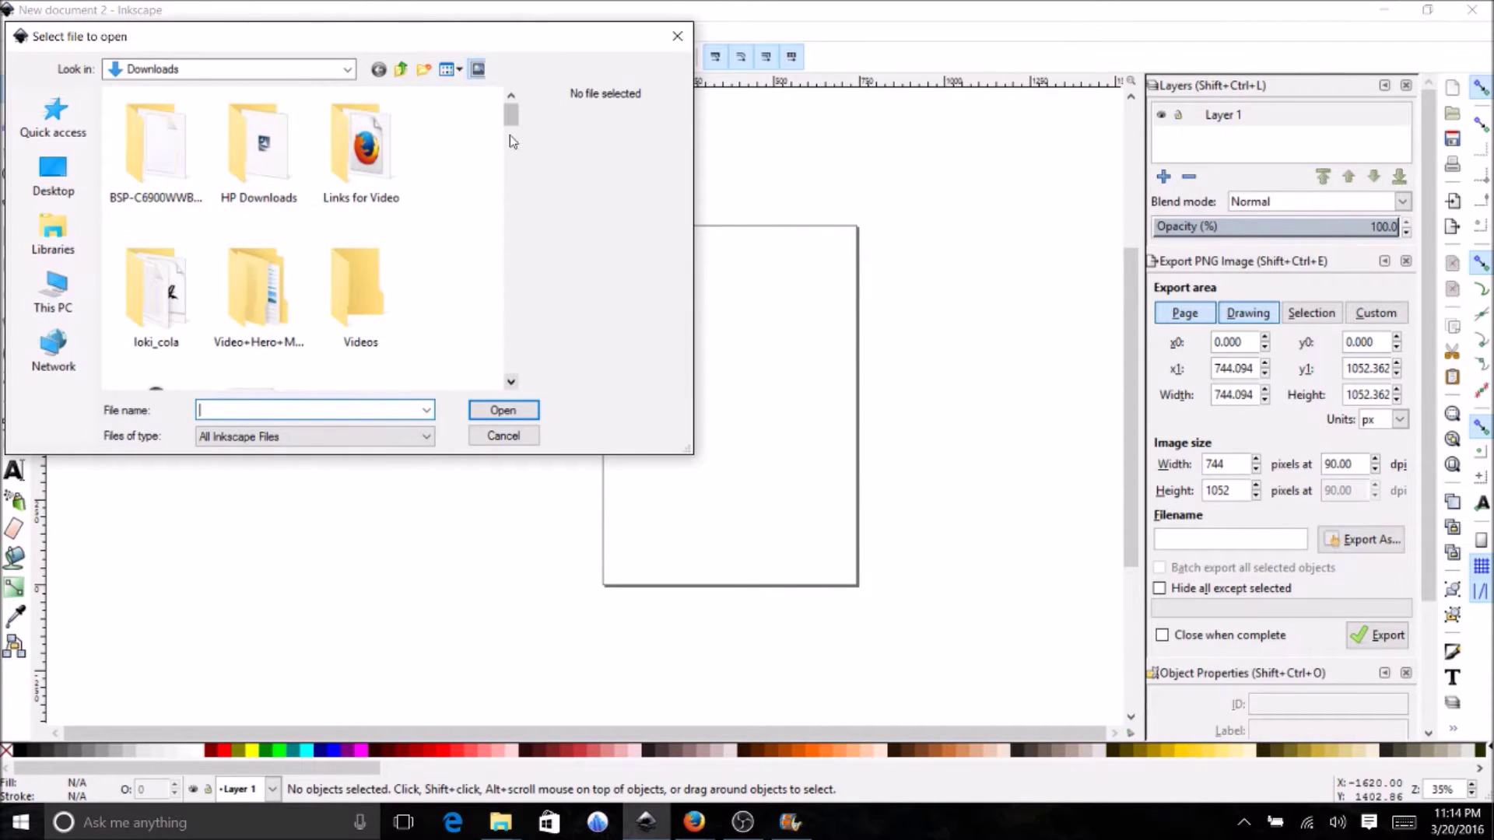
drag(511, 114, 526, 408)
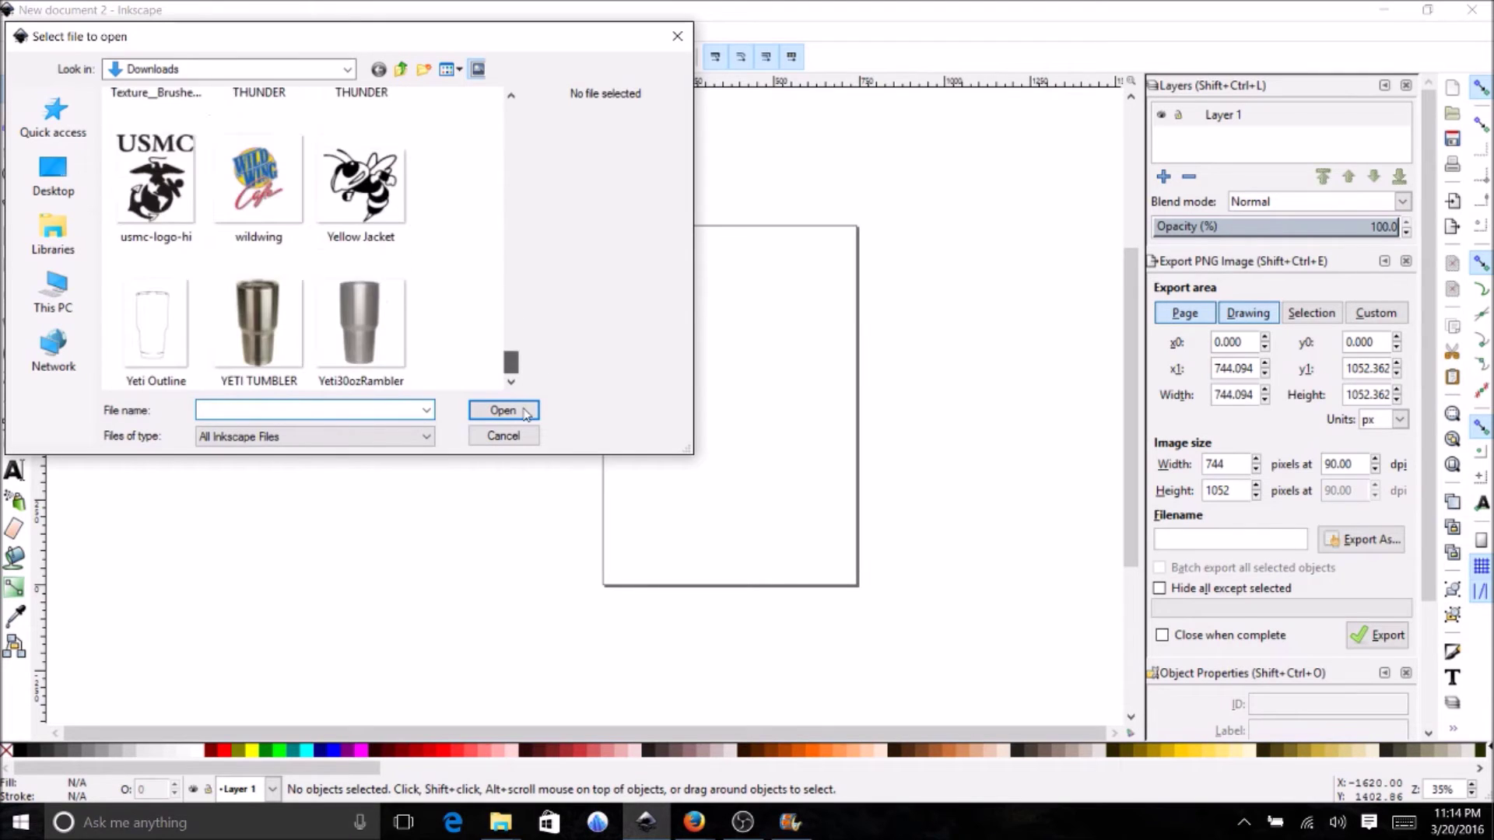
click(370, 320)
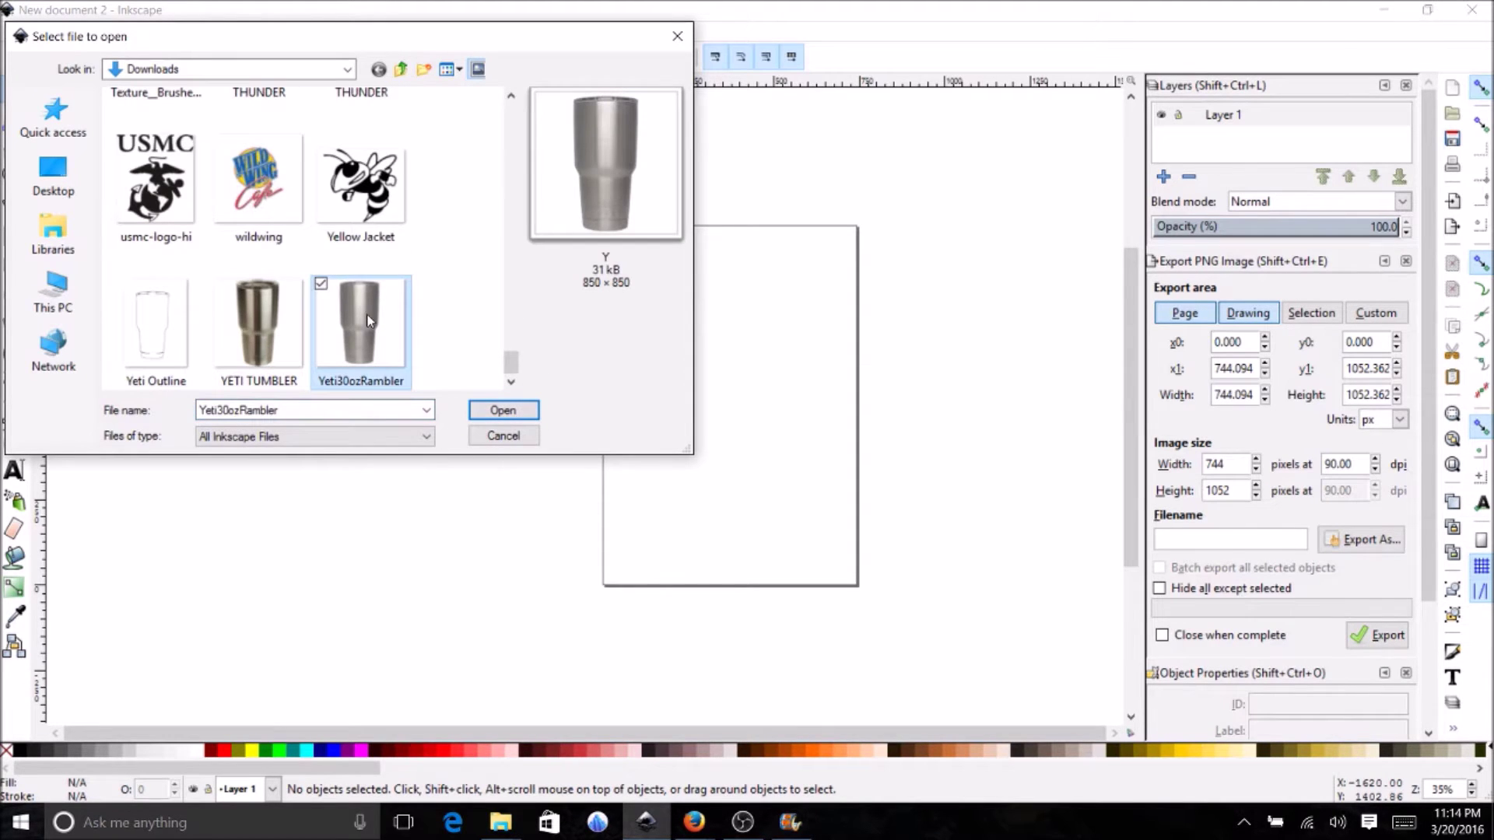
click(503, 411)
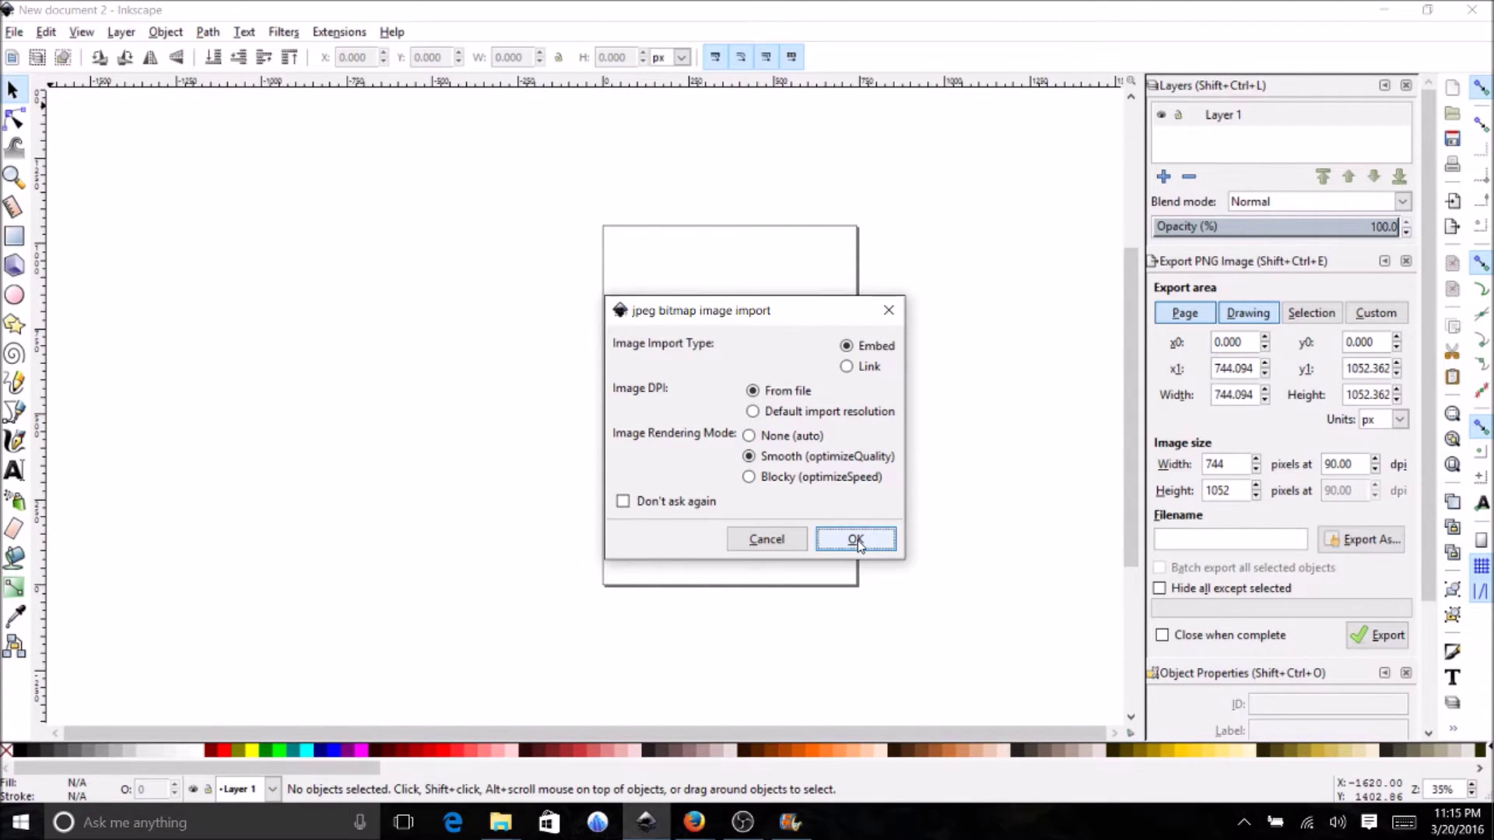
click(855, 539)
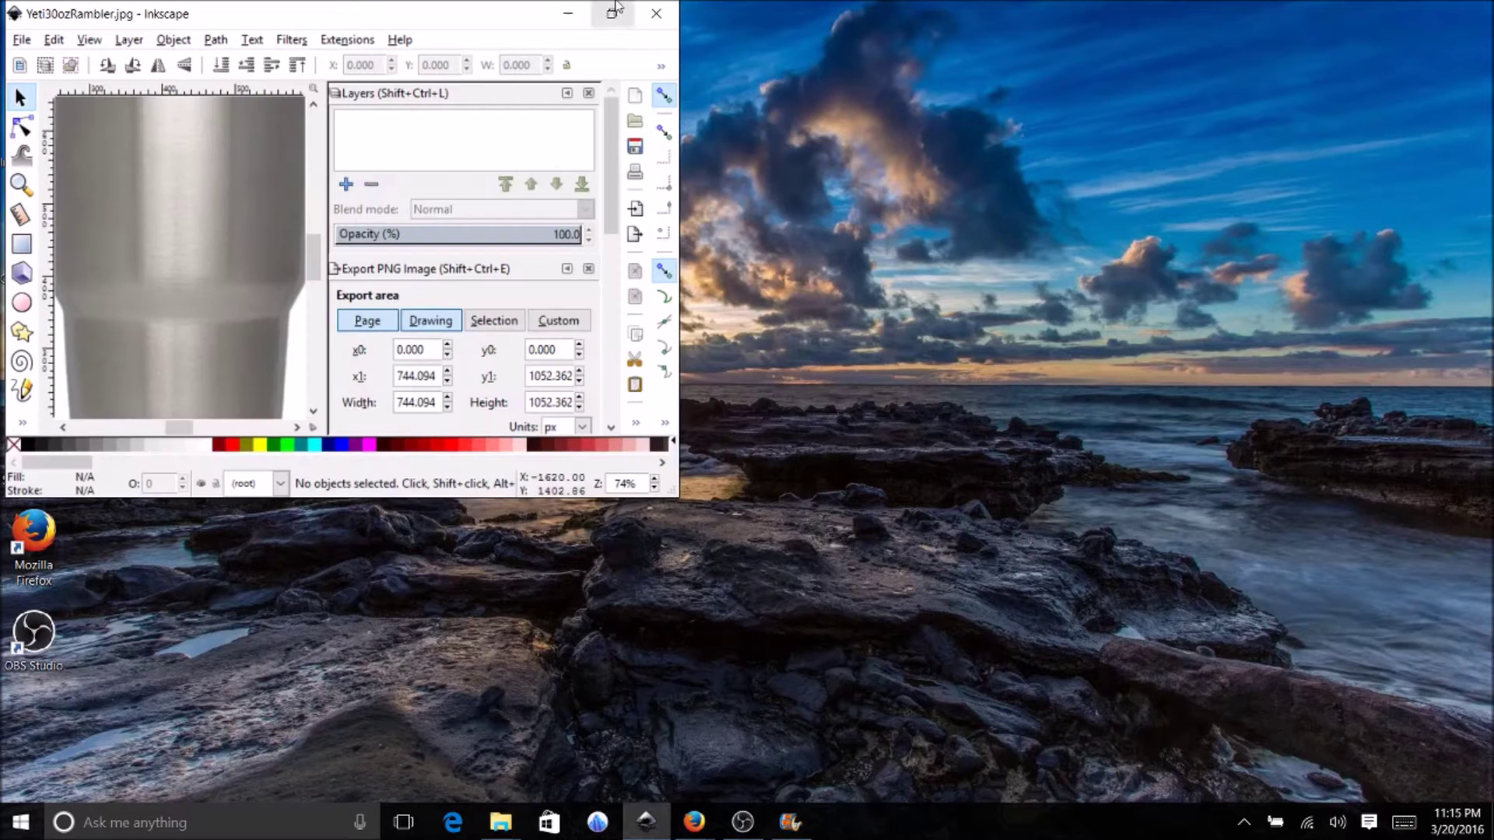
click(614, 14)
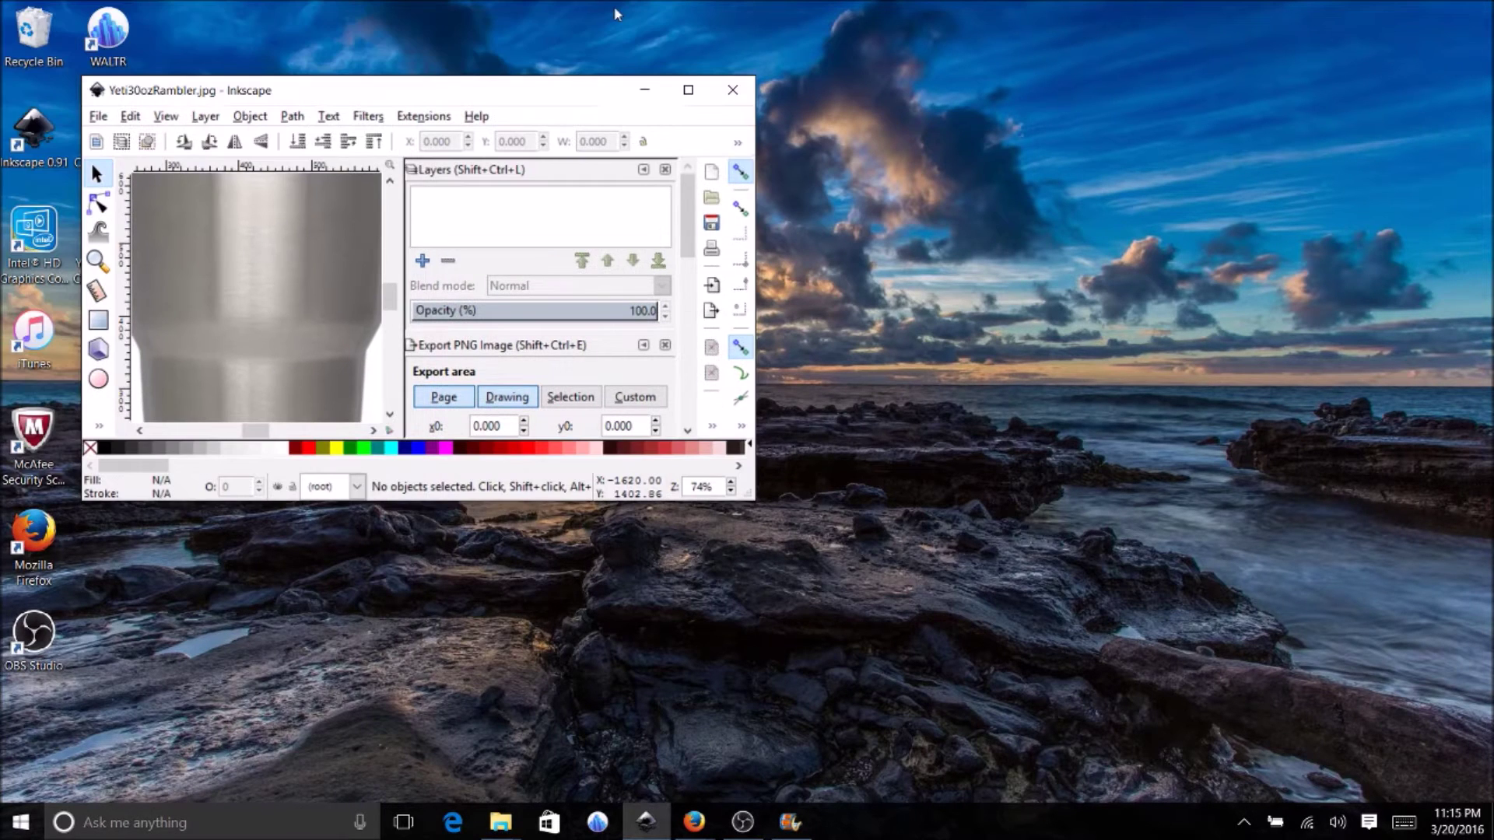
click(688, 89)
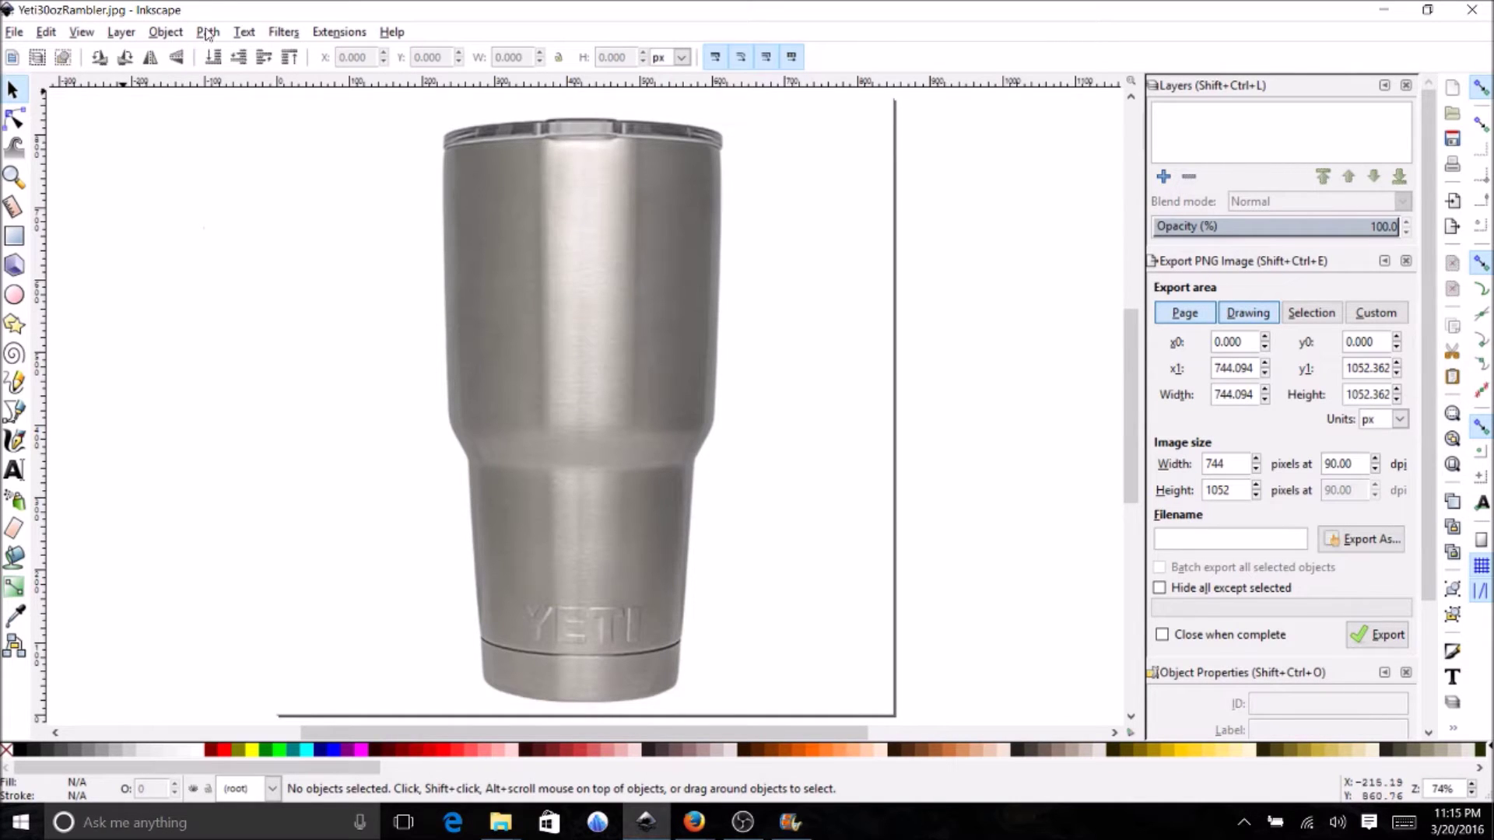
Trace the tumbler photo using Trace Bitmap edge detection with live preview and threshold 1.000
click(177, 37)
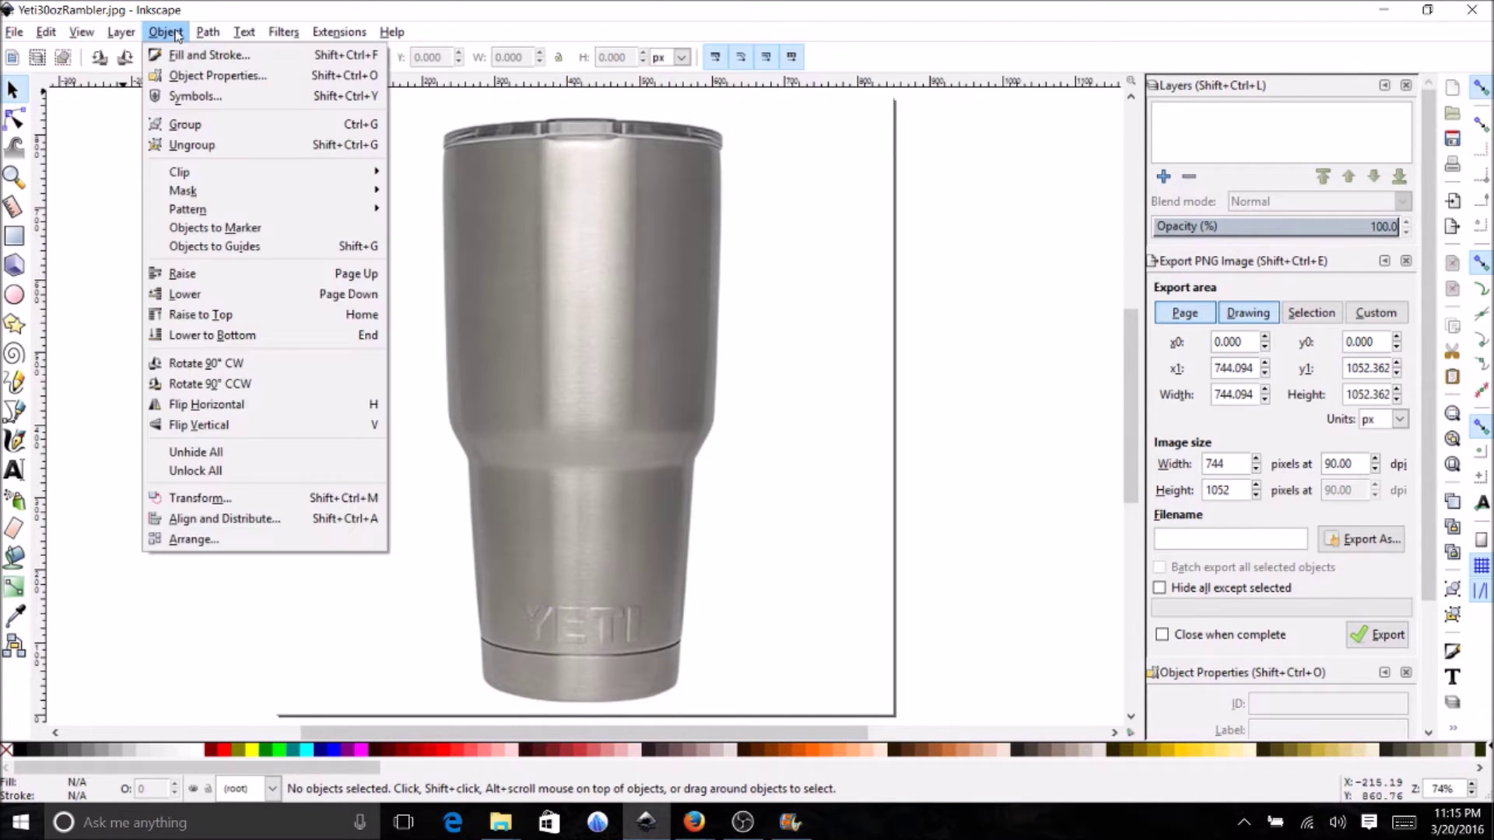
click(177, 33)
click(207, 32)
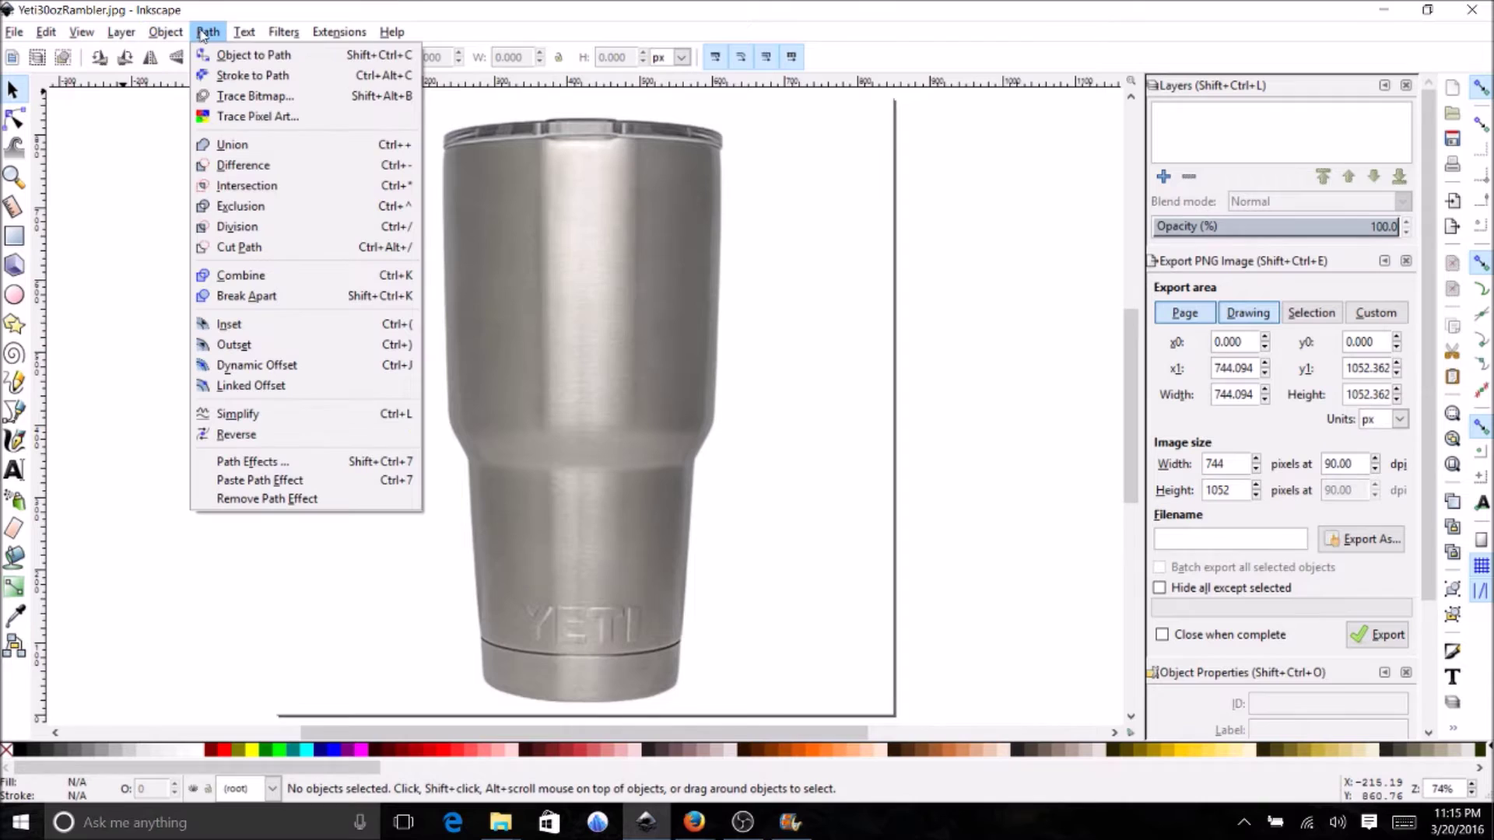
click(244, 97)
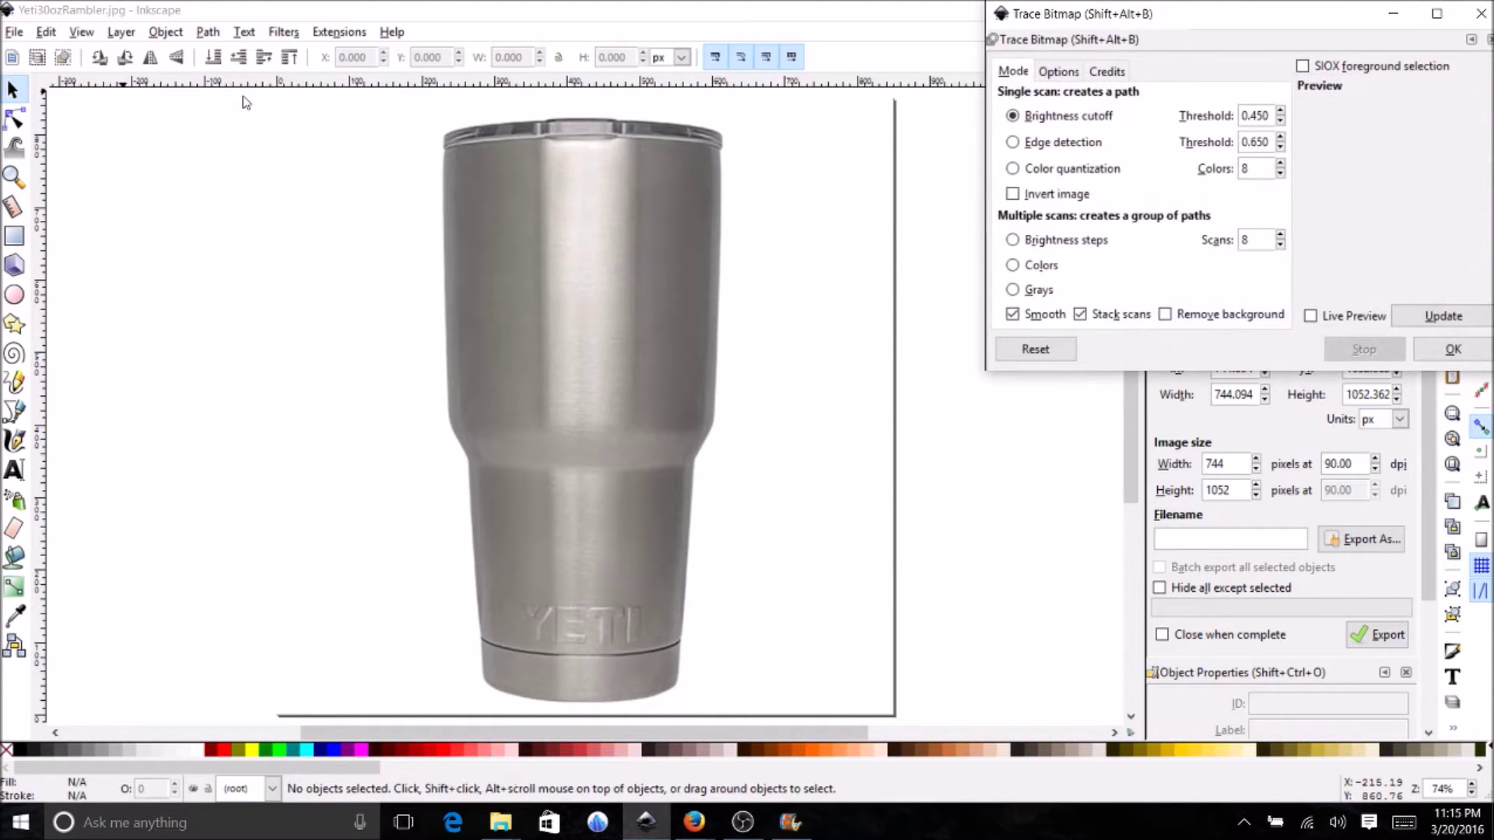
click(1013, 143)
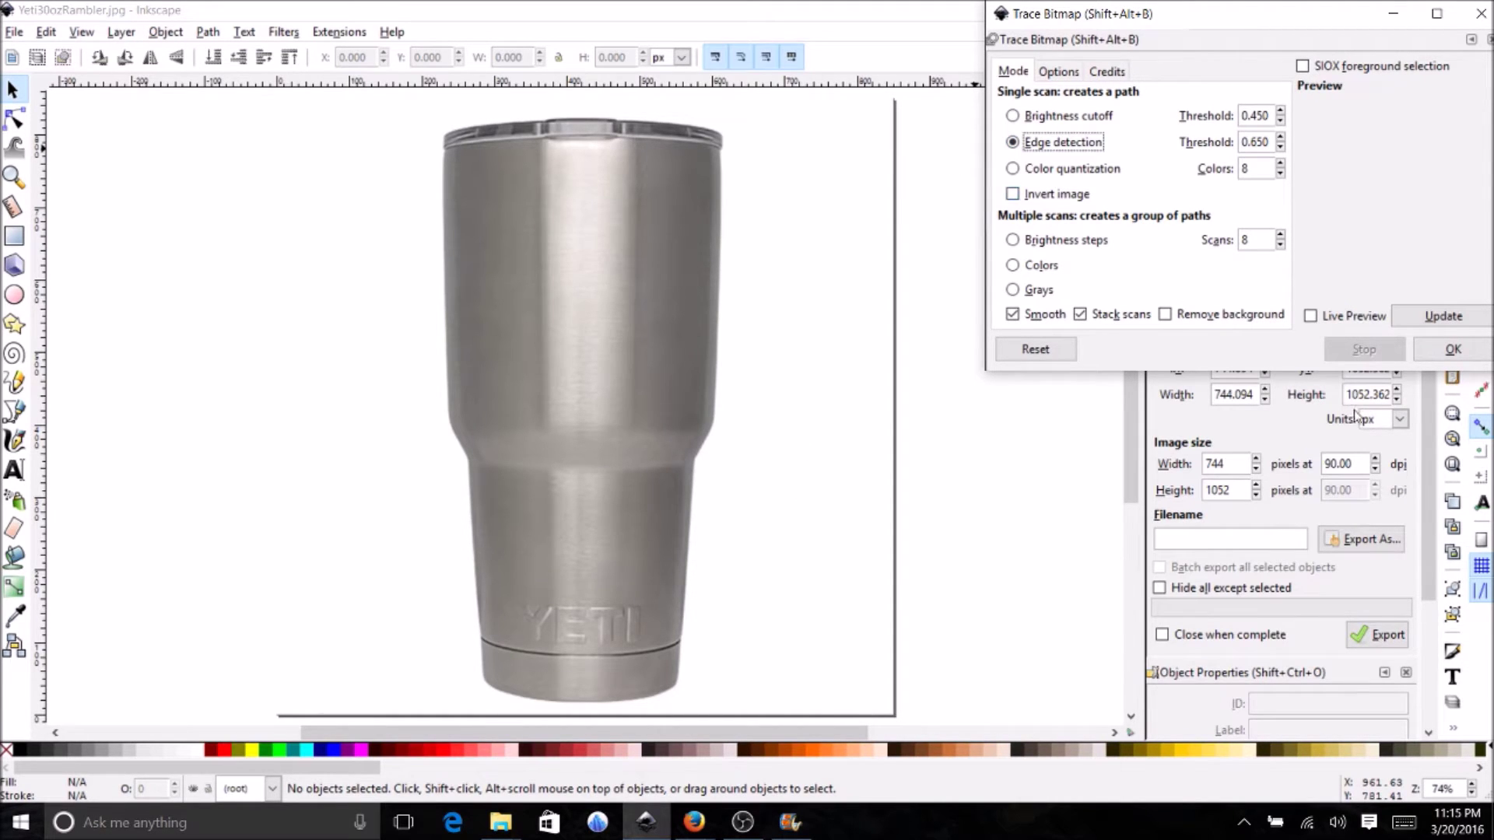
click(1312, 318)
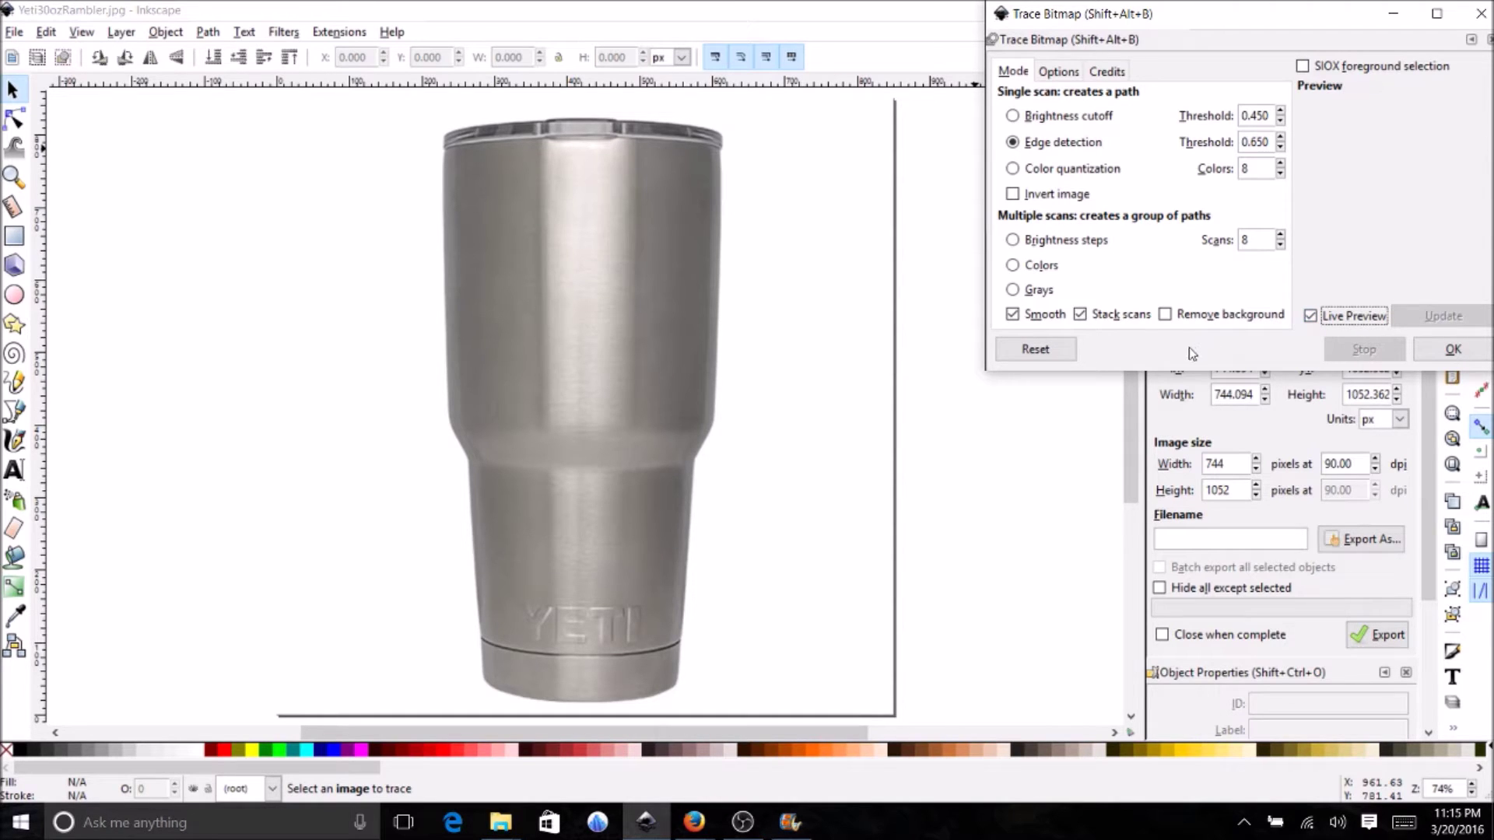
click(1255, 142)
click(1281, 138)
click(583, 349)
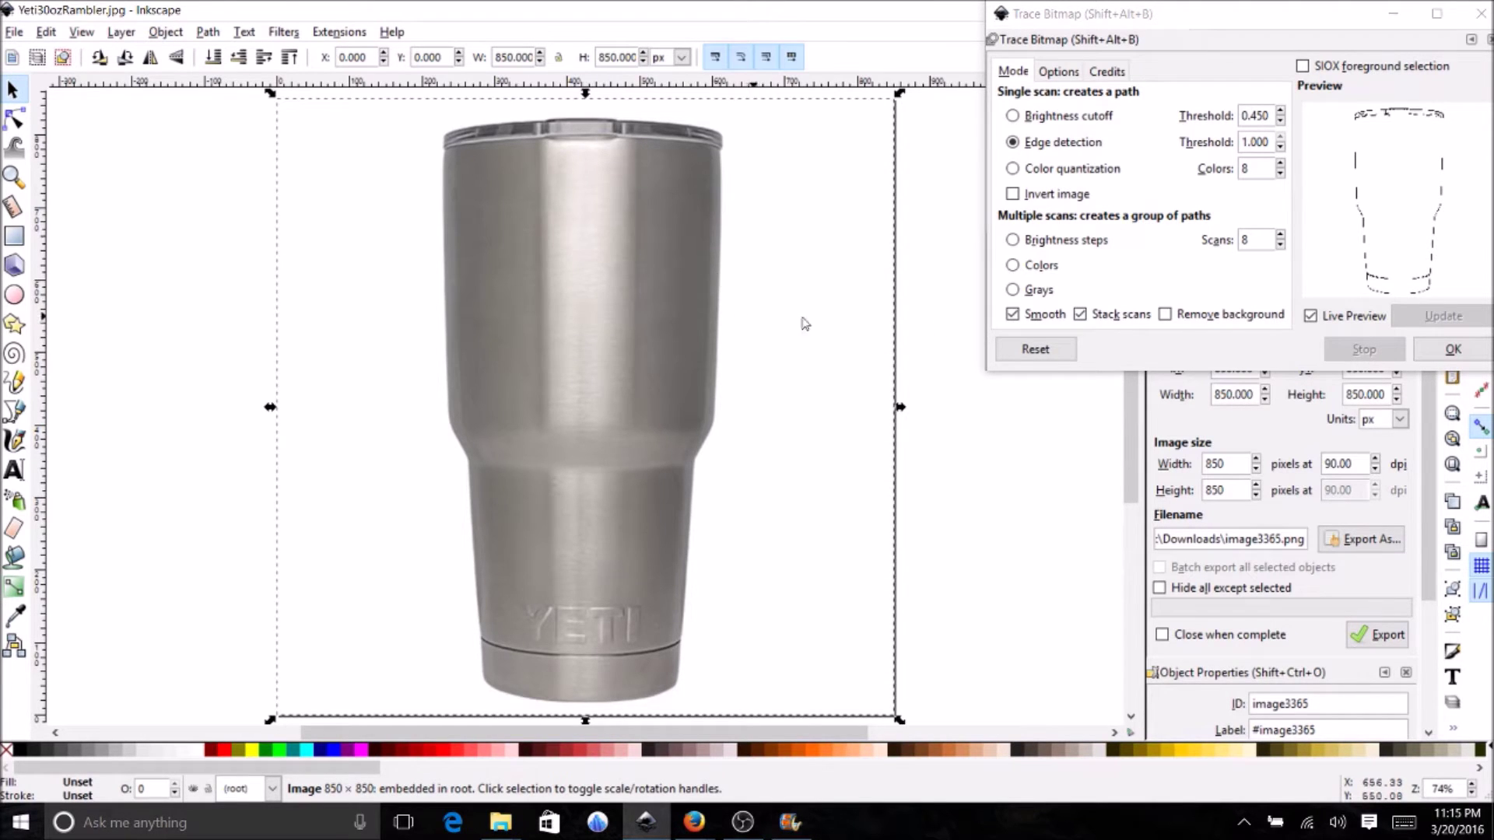
click(1430, 212)
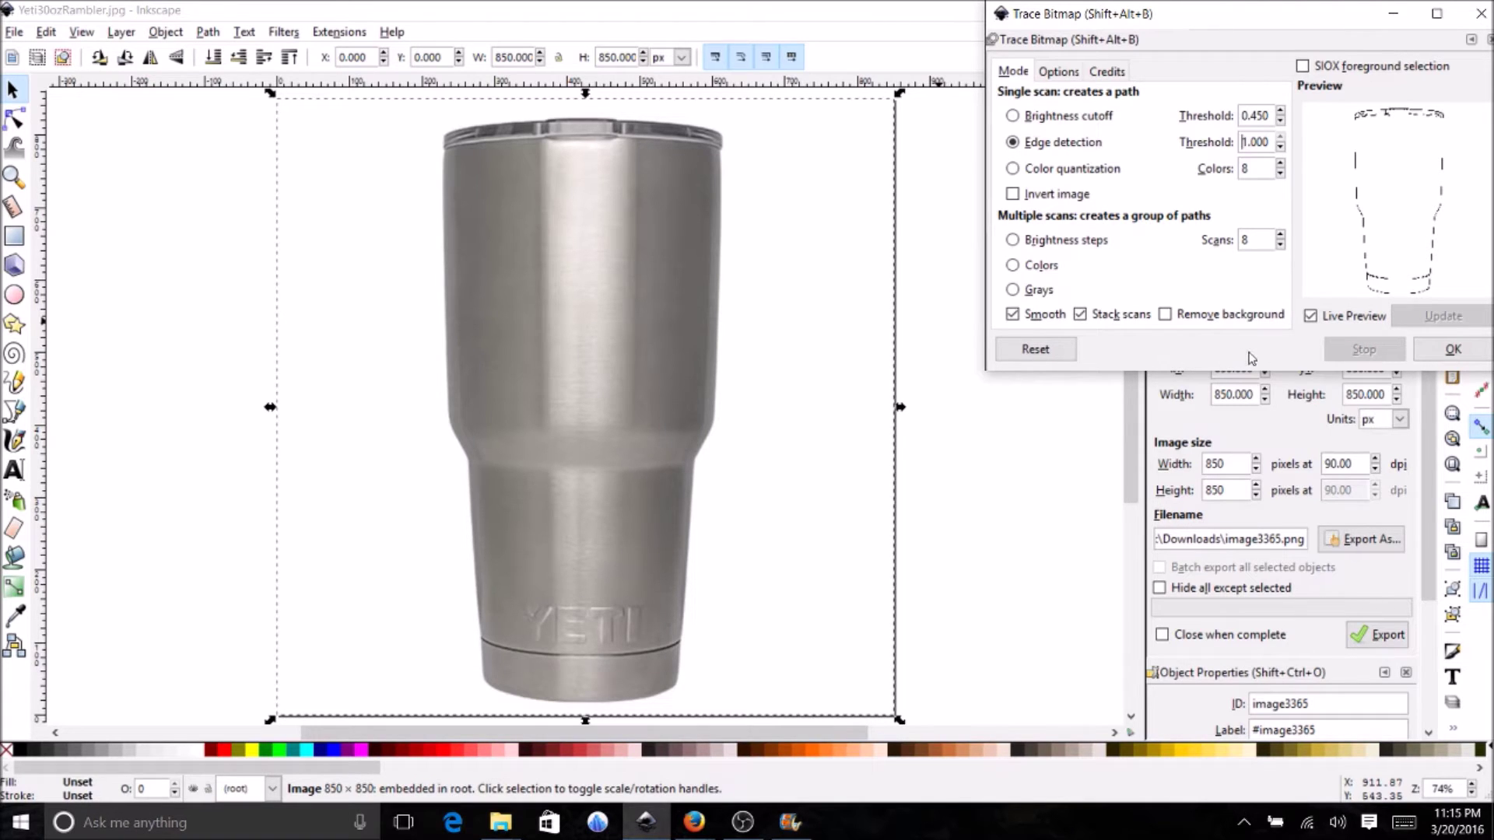
click(1450, 351)
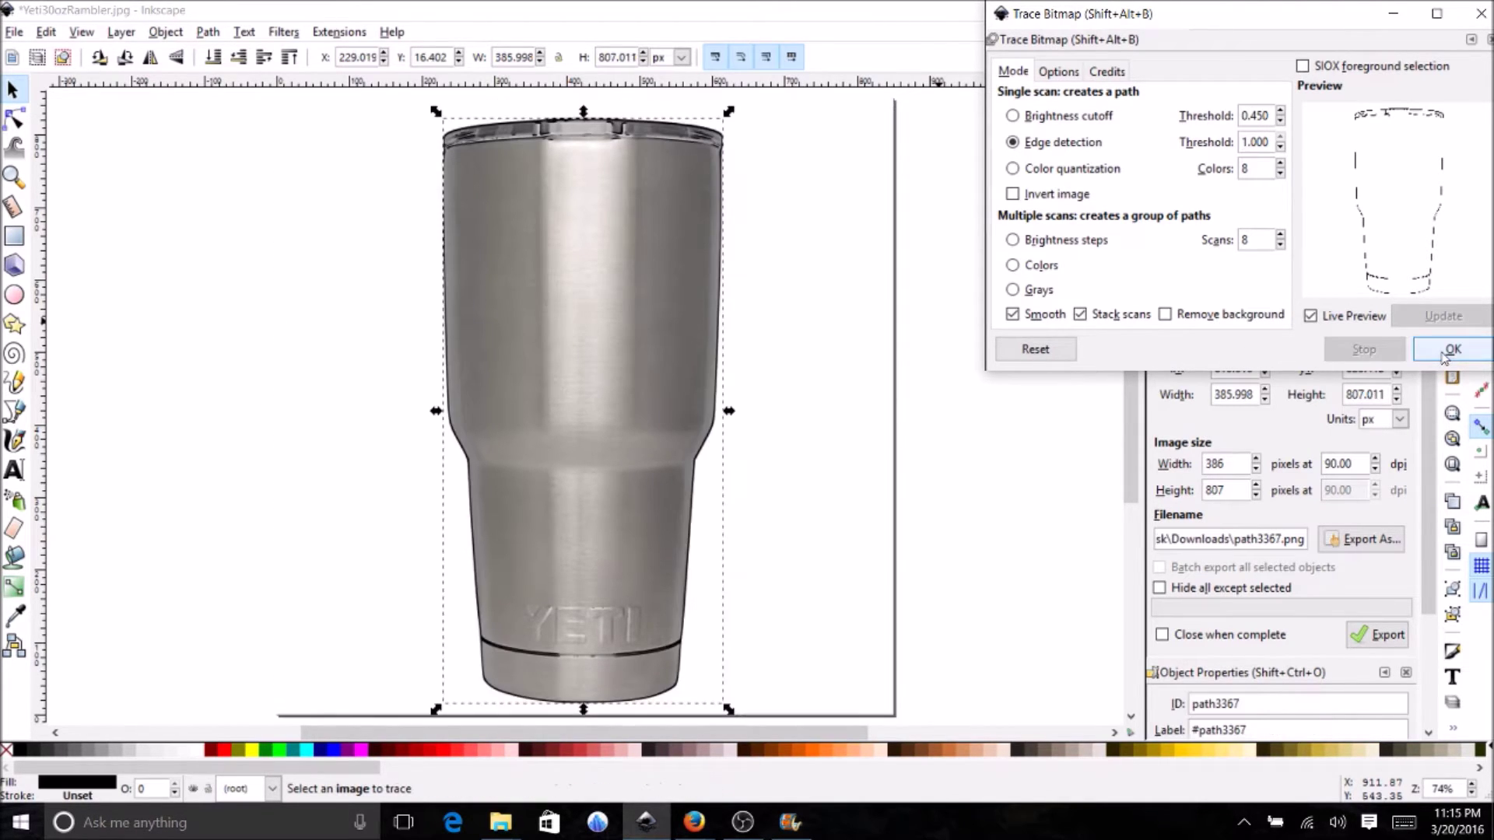
Move the photo off the traced outline, delete it, and close the Trace Bitmap dialog
mouse_move(640, 373)
mouse_down()
mouse_move(505, 353)
mouse_move(393, 401)
mouse_move(311, 370)
mouse_up()
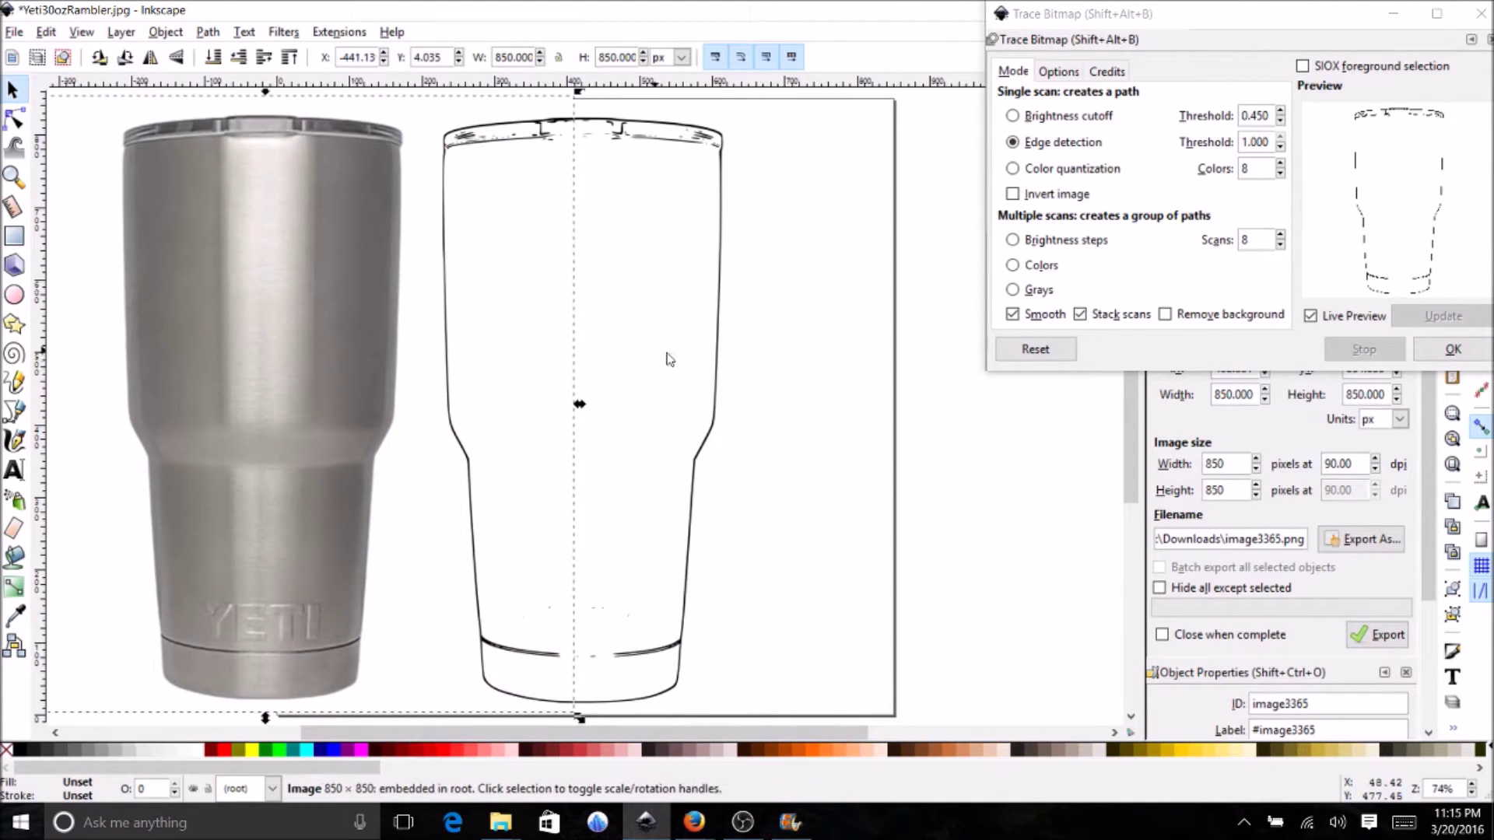
click(275, 403)
right_click(275, 403)
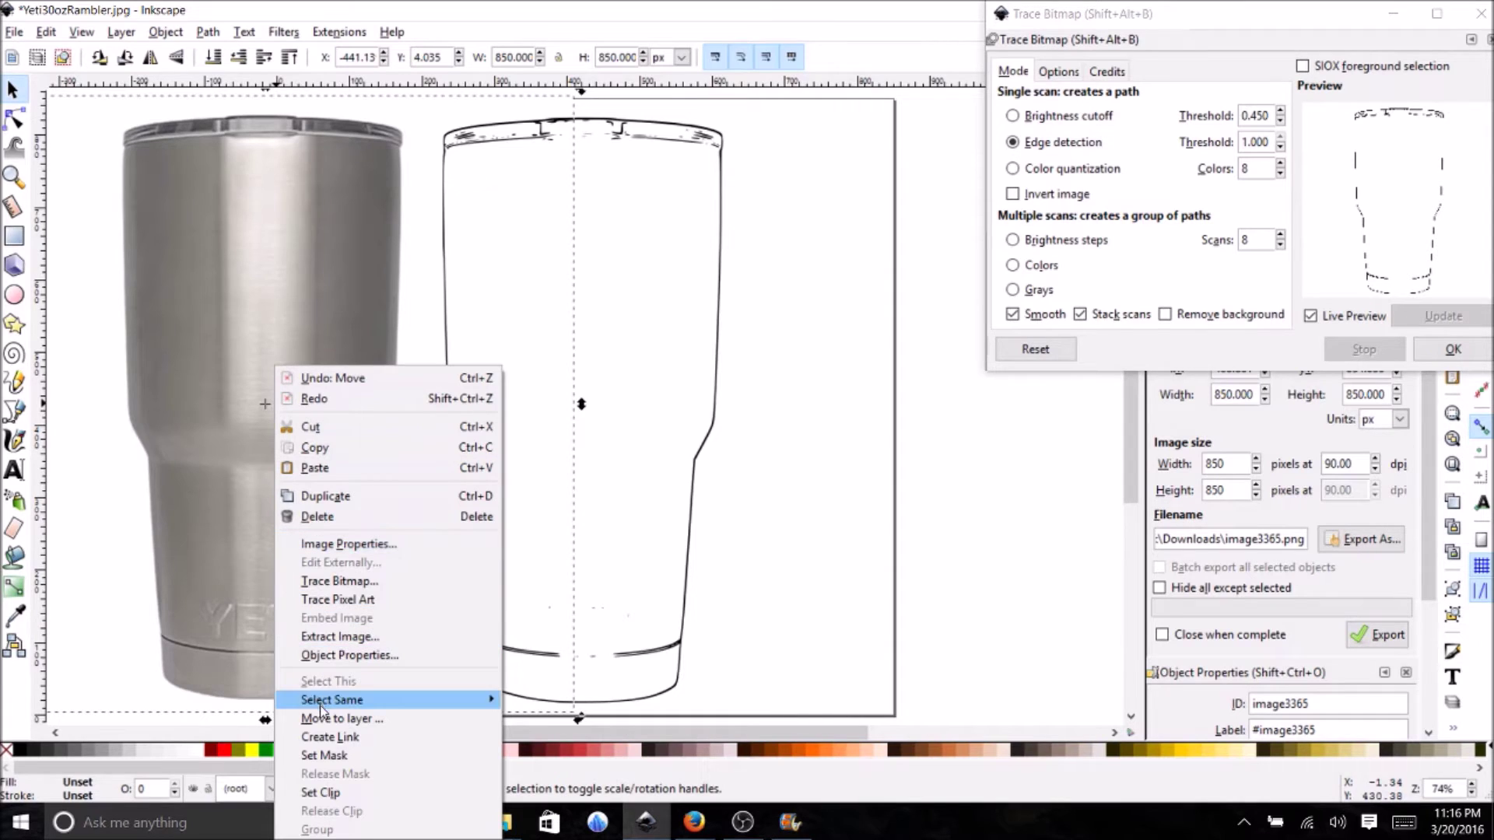
click(206, 305)
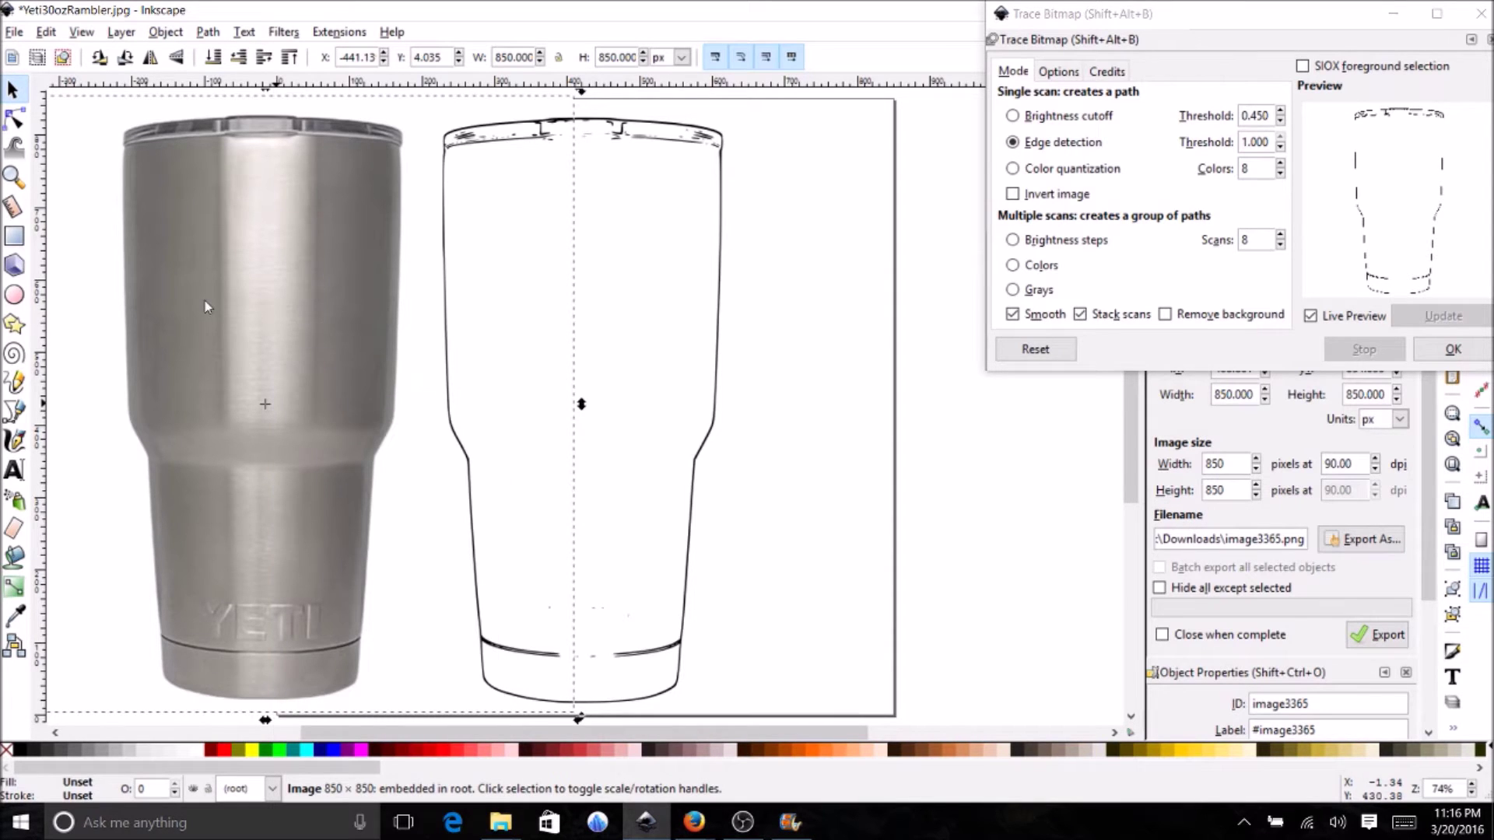
click(304, 299)
right_click(304, 299)
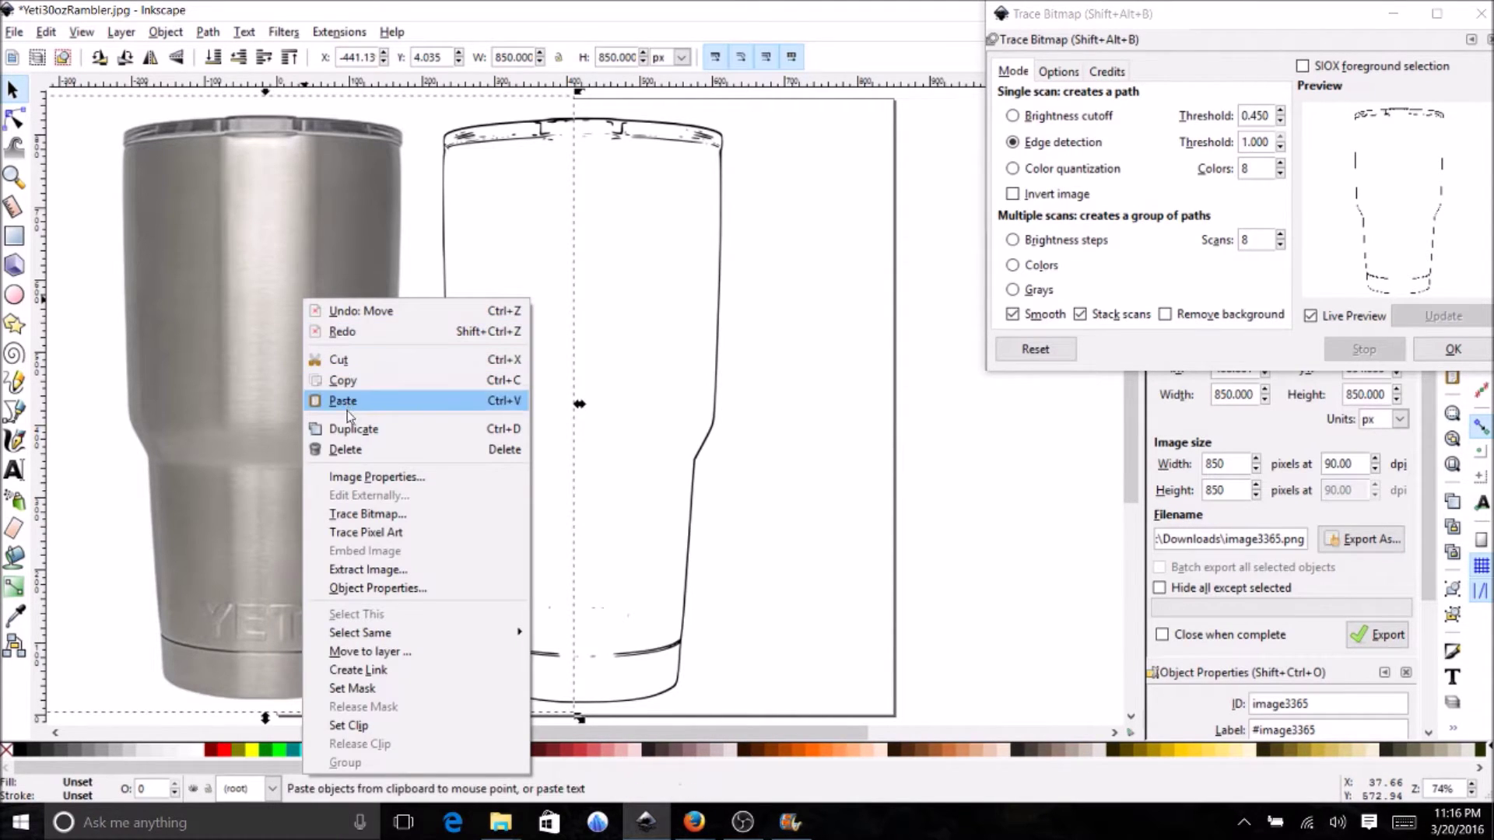
click(350, 451)
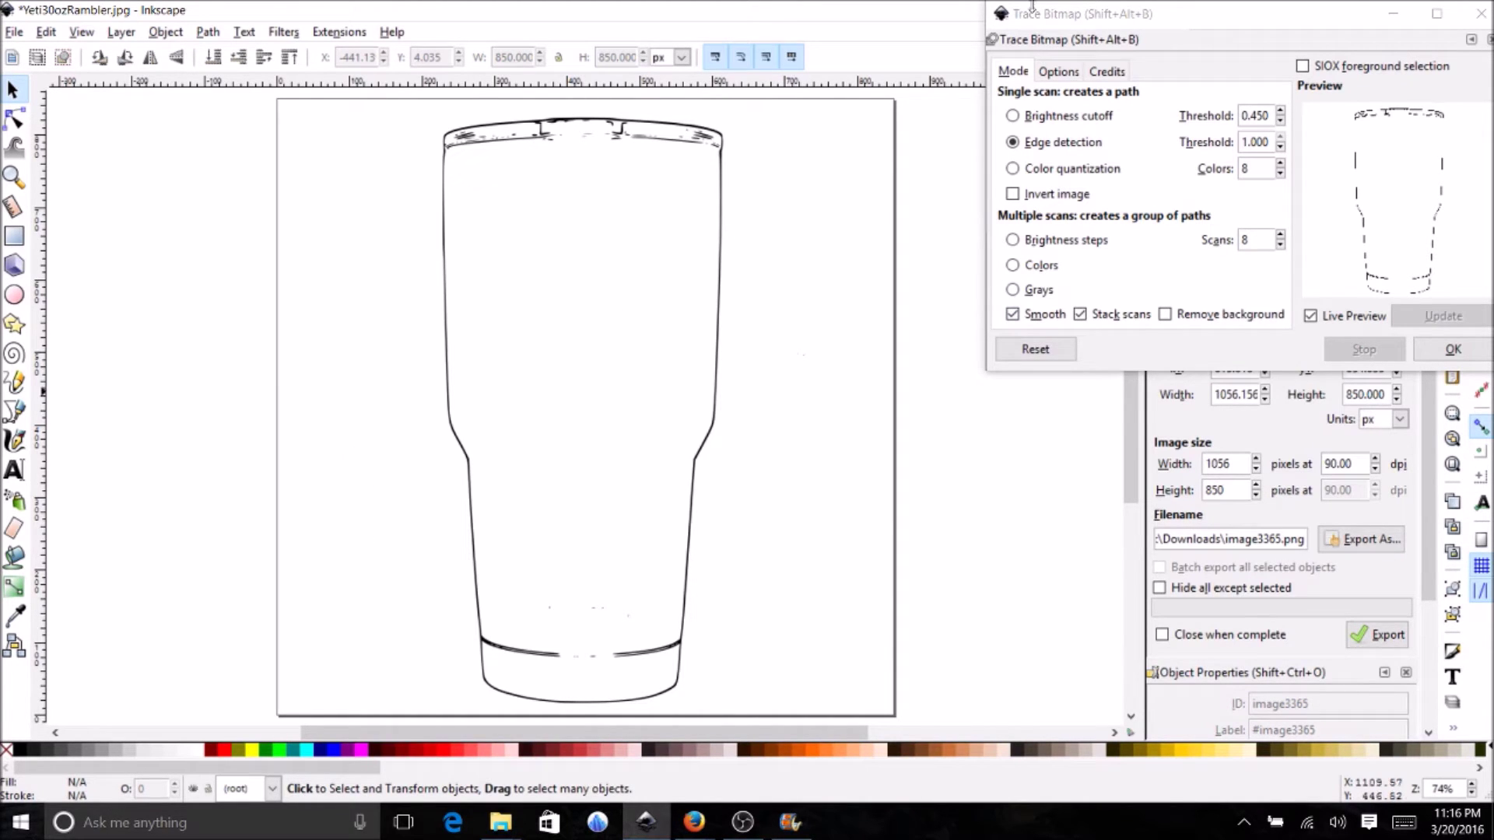
click(1487, 42)
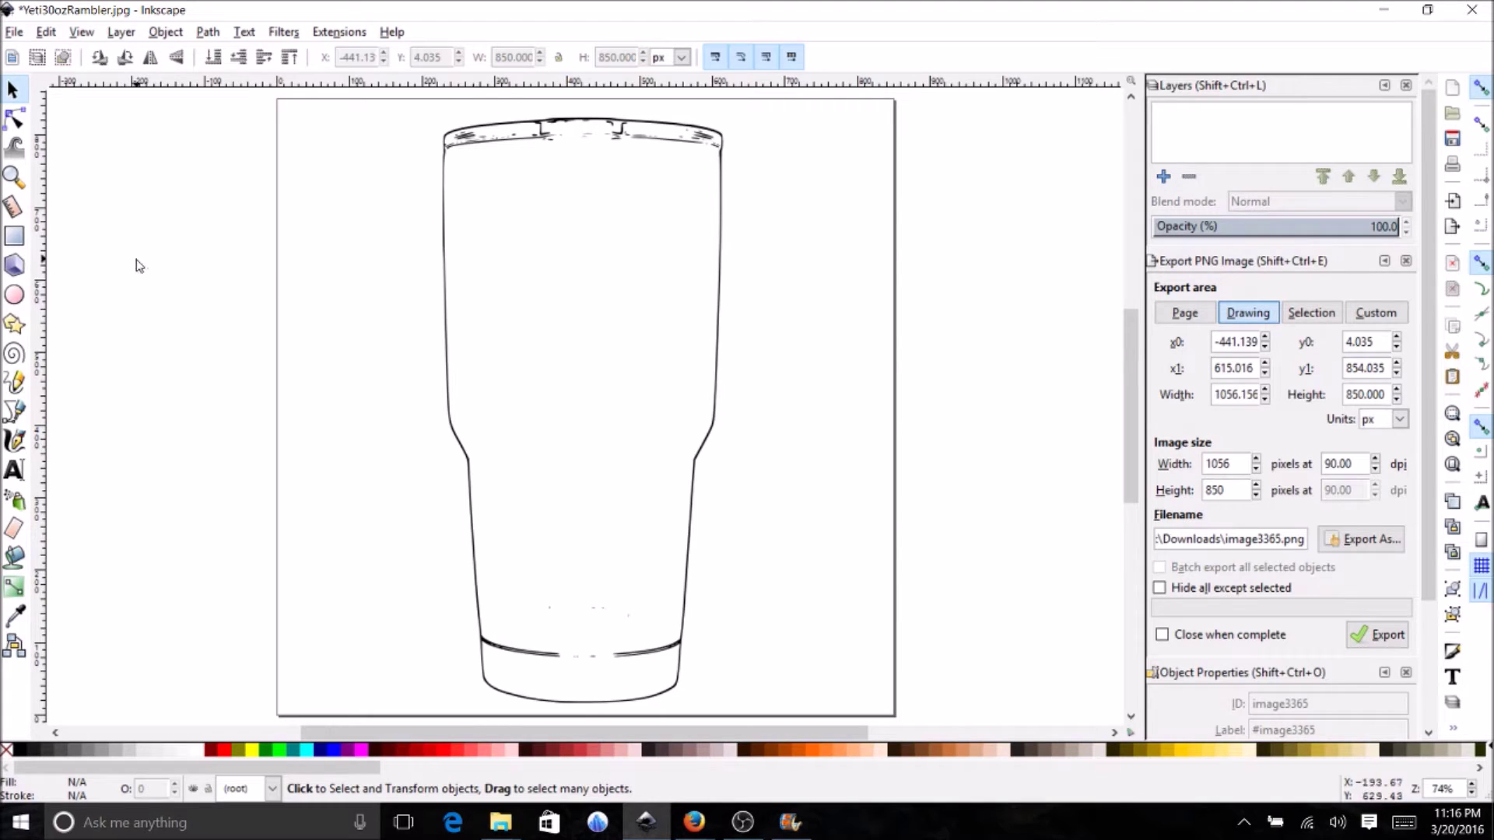
drag(136, 265, 12, 32)
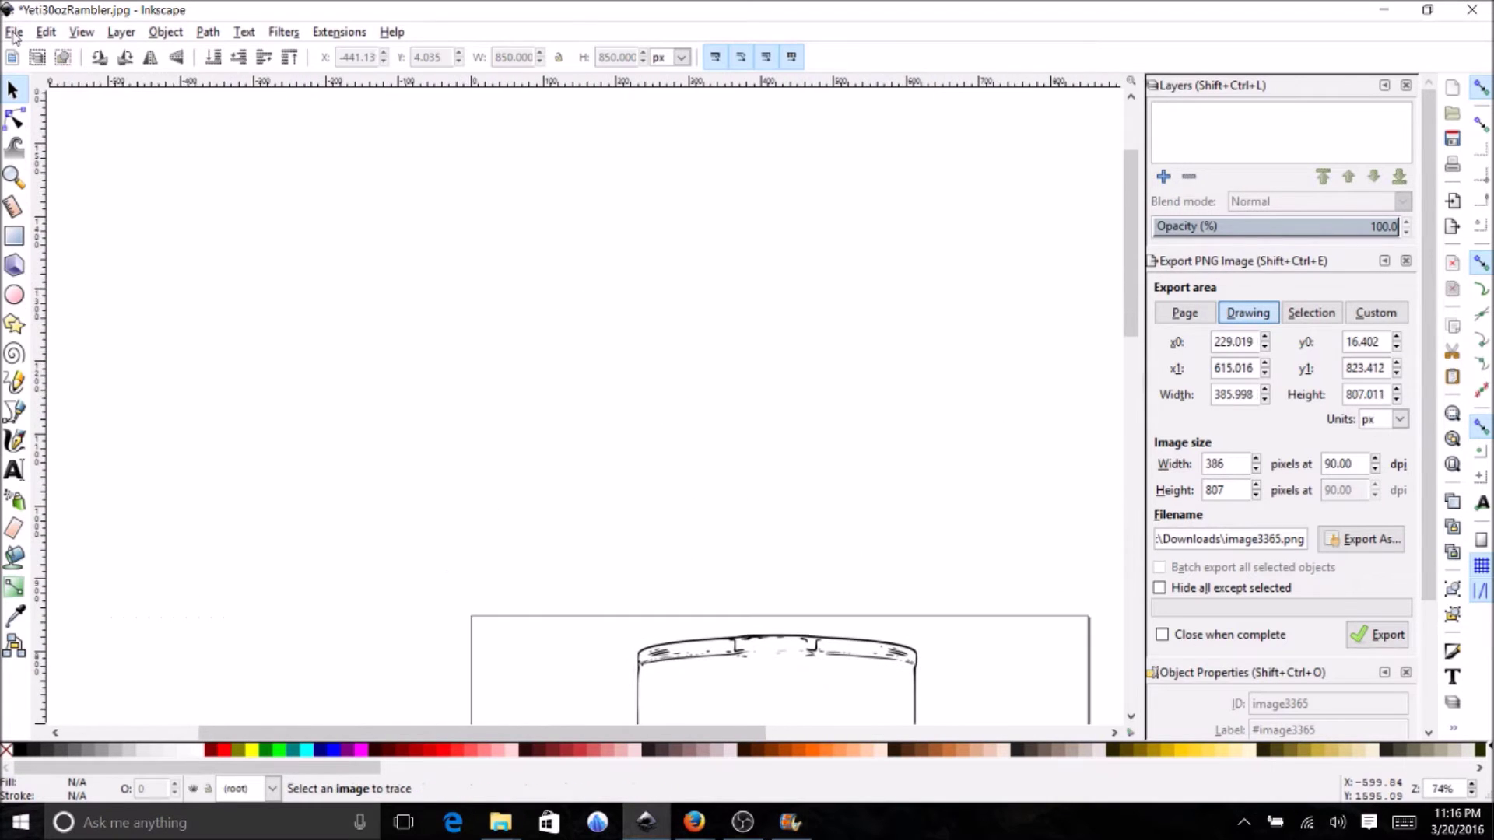
Save the outline as Inkscape SVG 'YetiRAMBLEROUTLINE.svg' in Downloads, then minimize Inkscape
click(14, 33)
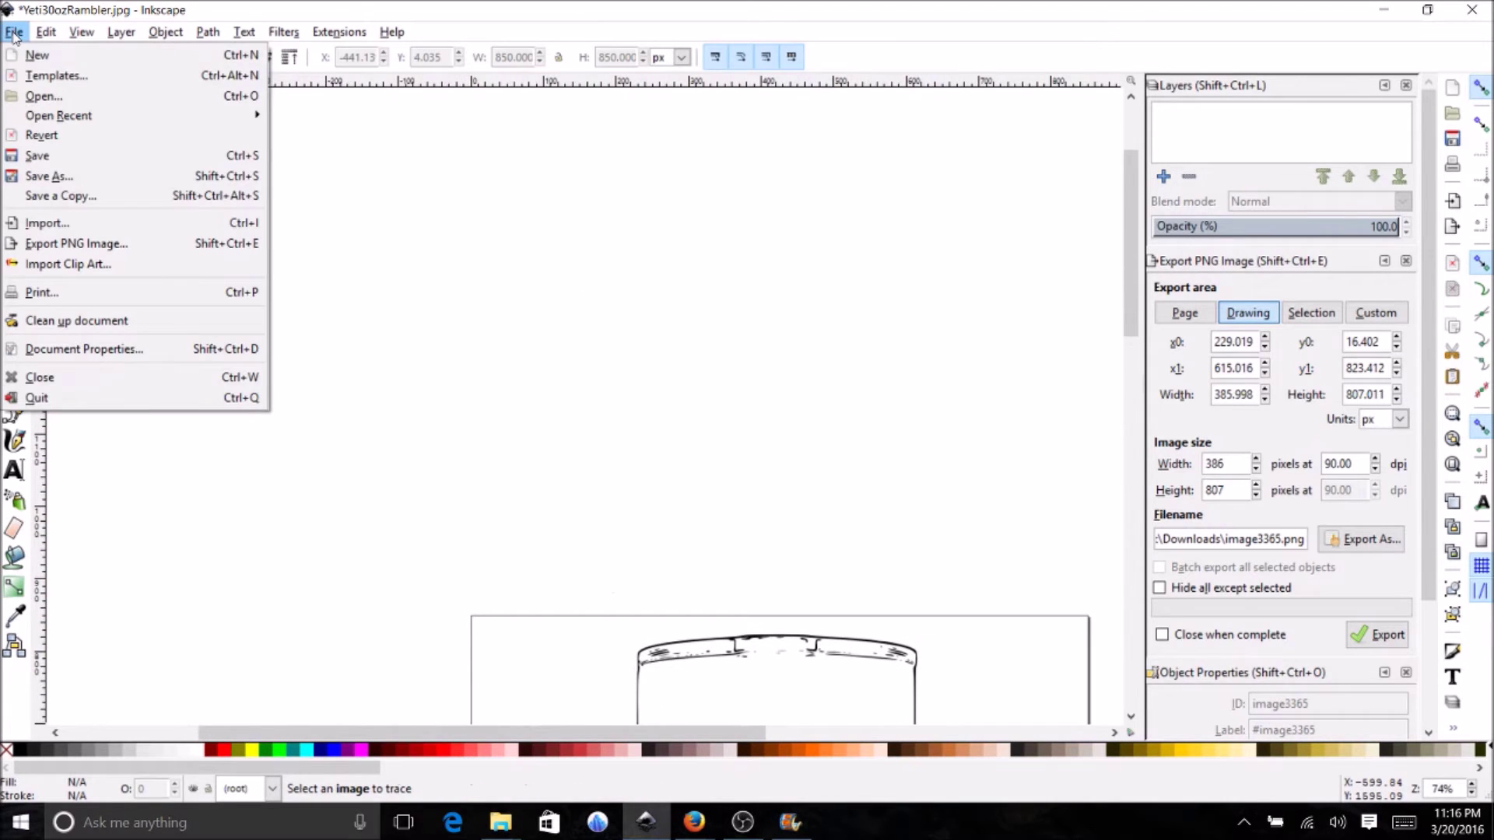
click(65, 178)
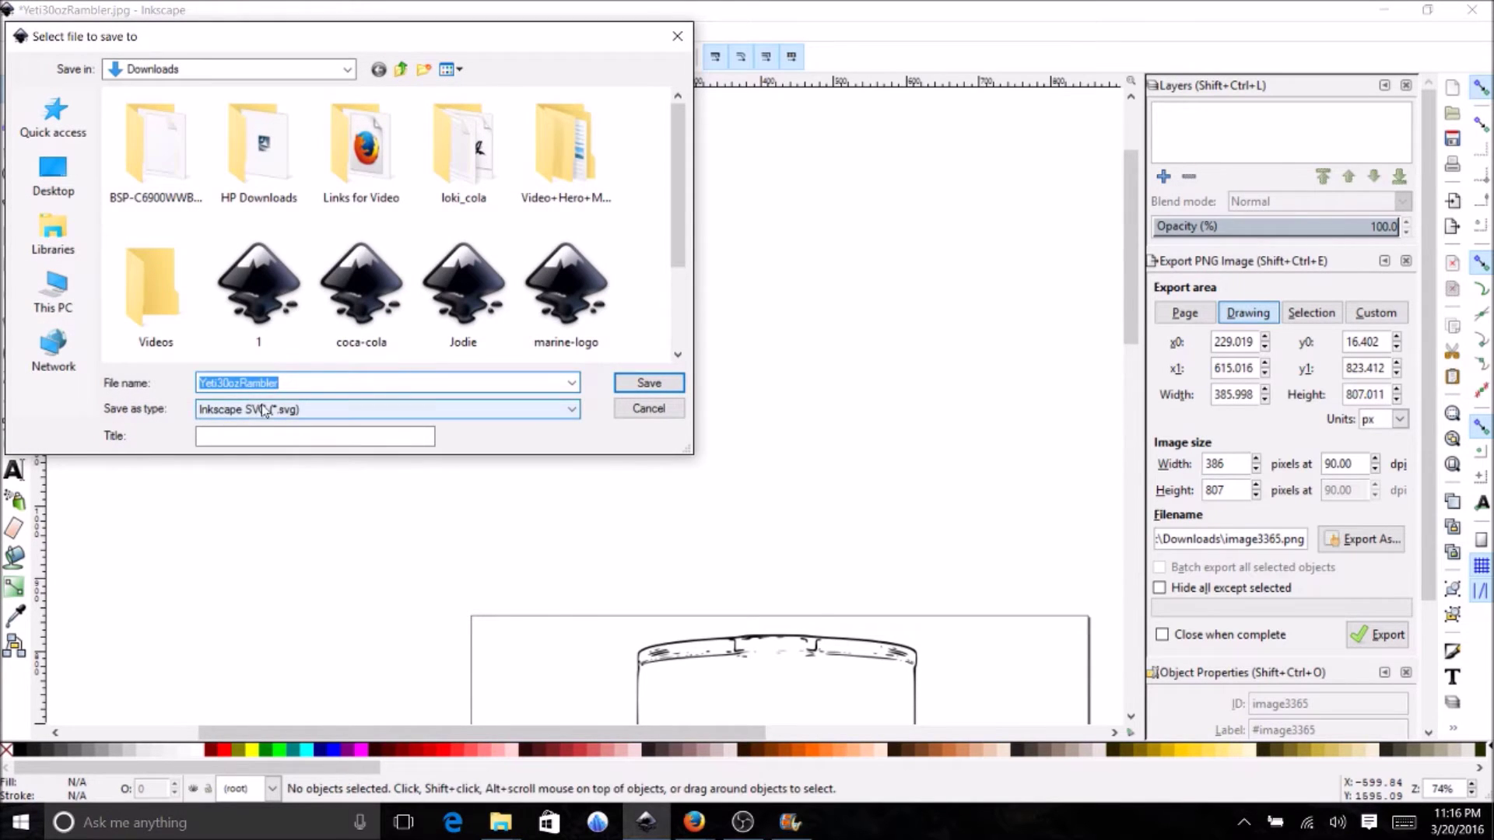
click(326, 383)
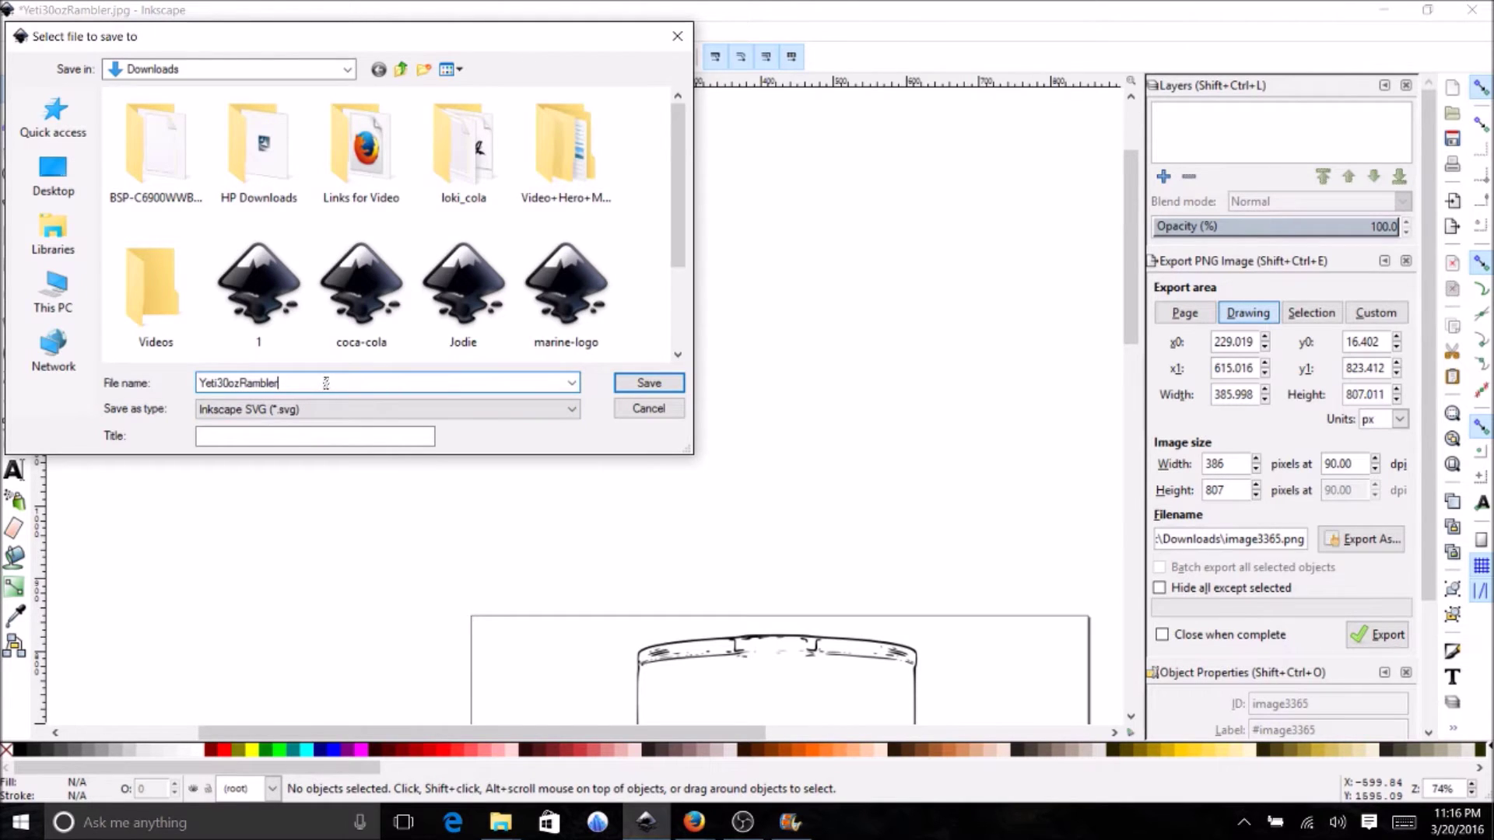
key(BackSpace)
key(BackSpace)
key(BackSpace)
key(BackSpace)
key(BackSpace)
key(BackSpace)
key(BackSpace)
key(BackSpace)
key(BackSpace)
key(BackSpace)
key(BackSpace)
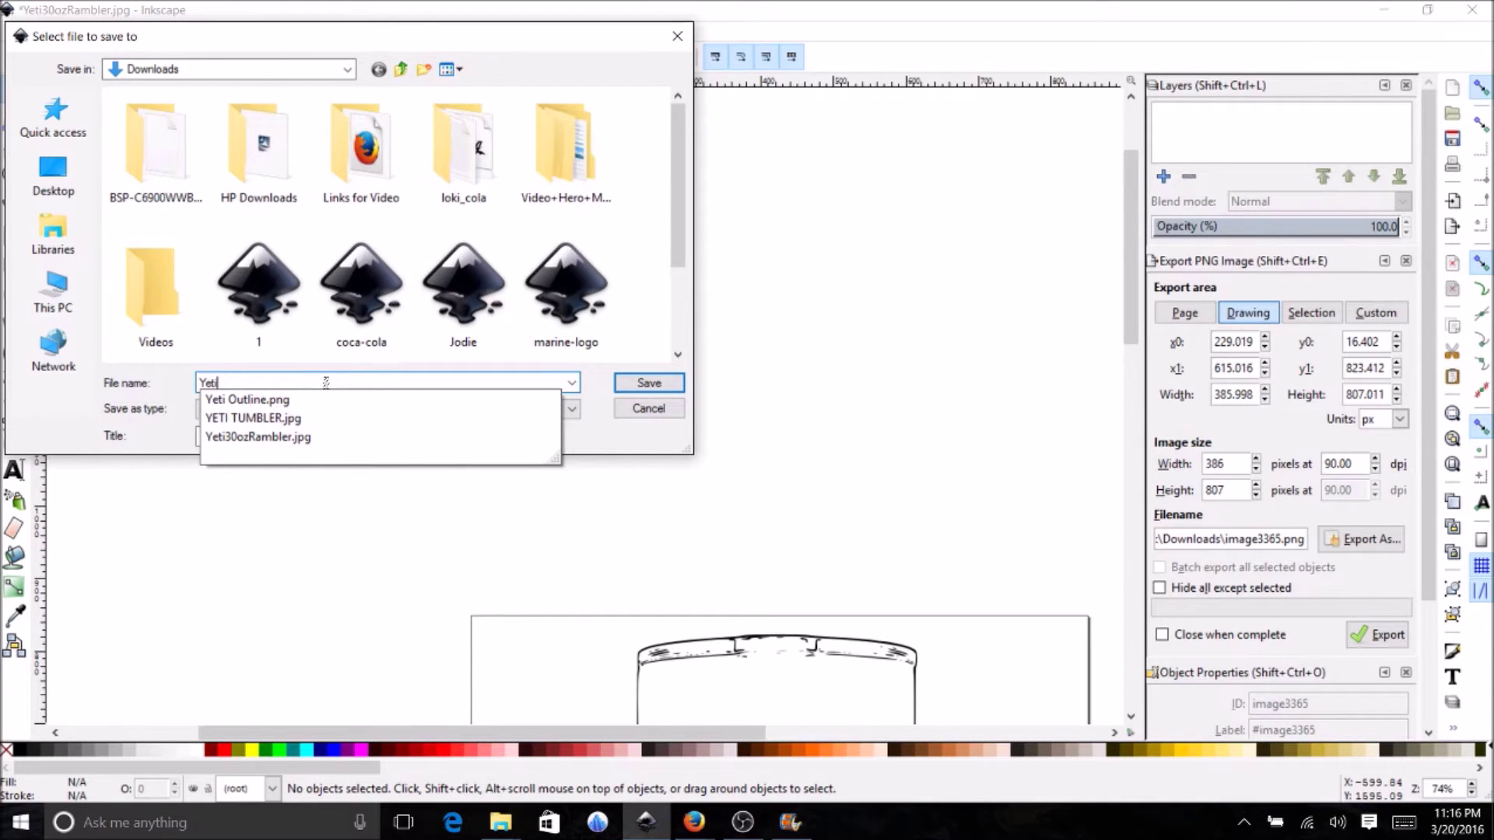
text(R)
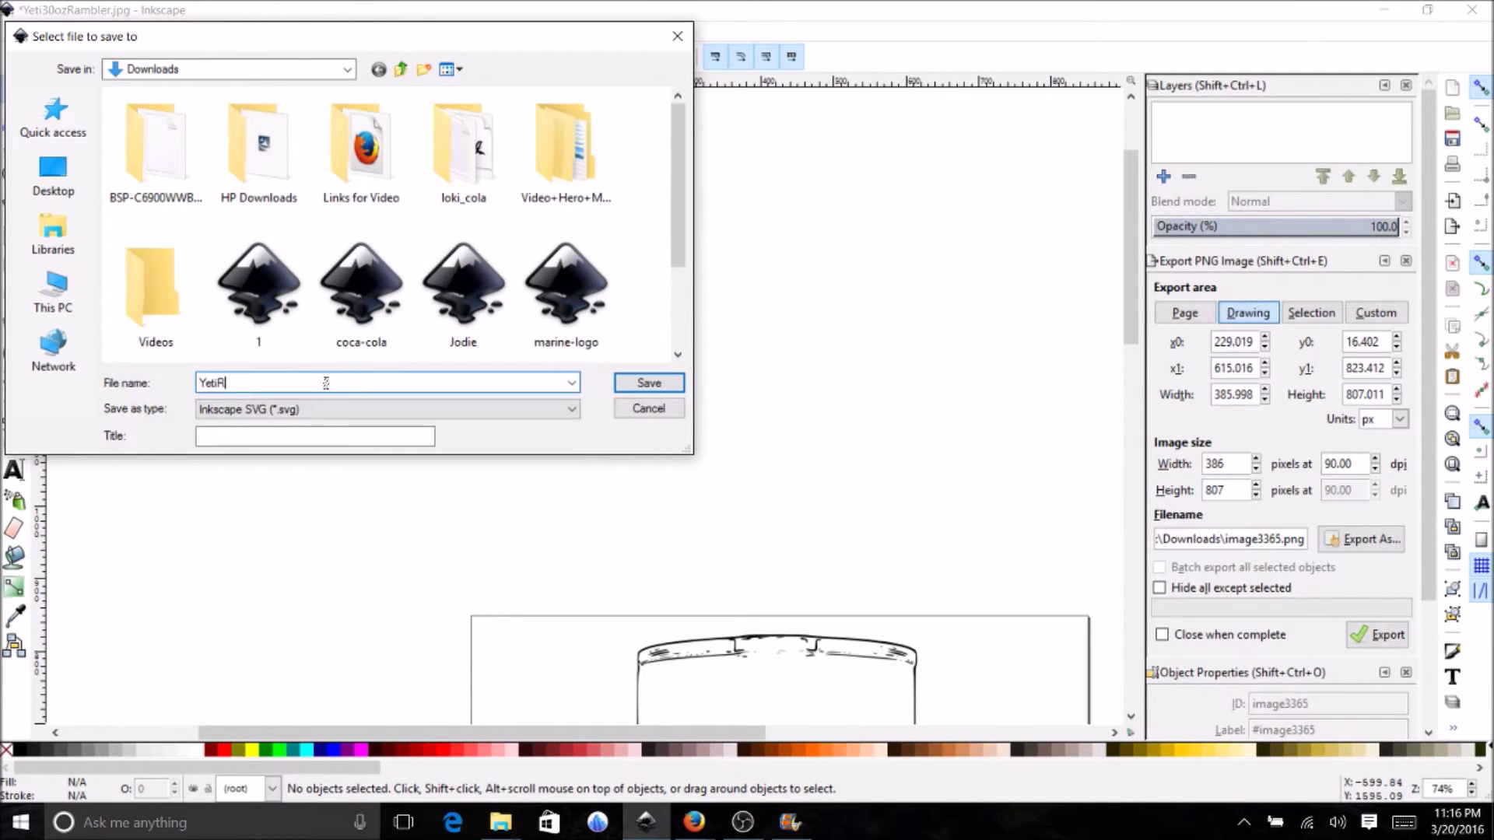
text(AMBLEROUTLINE)
click(648, 382)
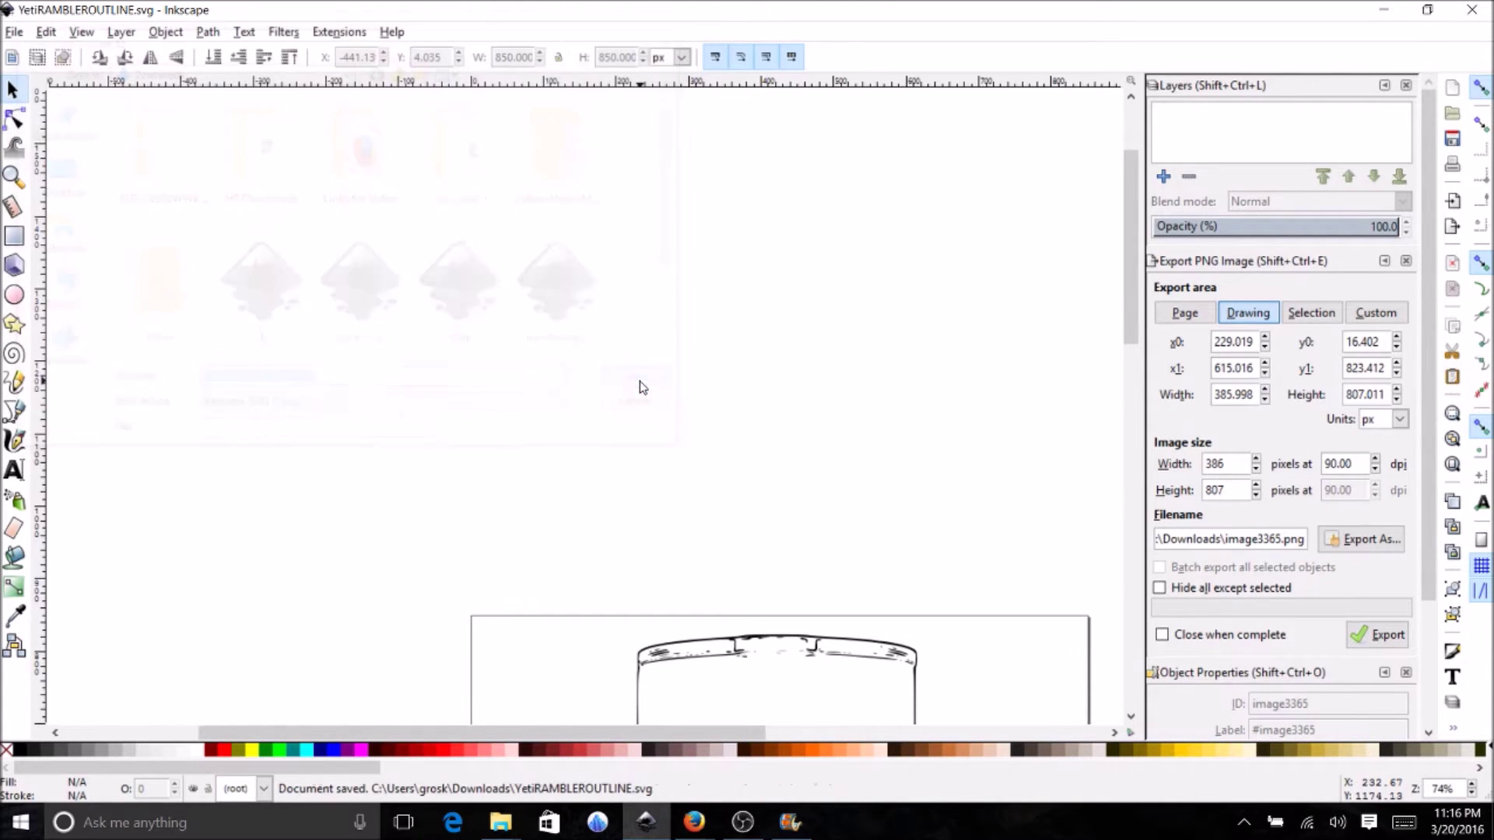
click(1383, 11)
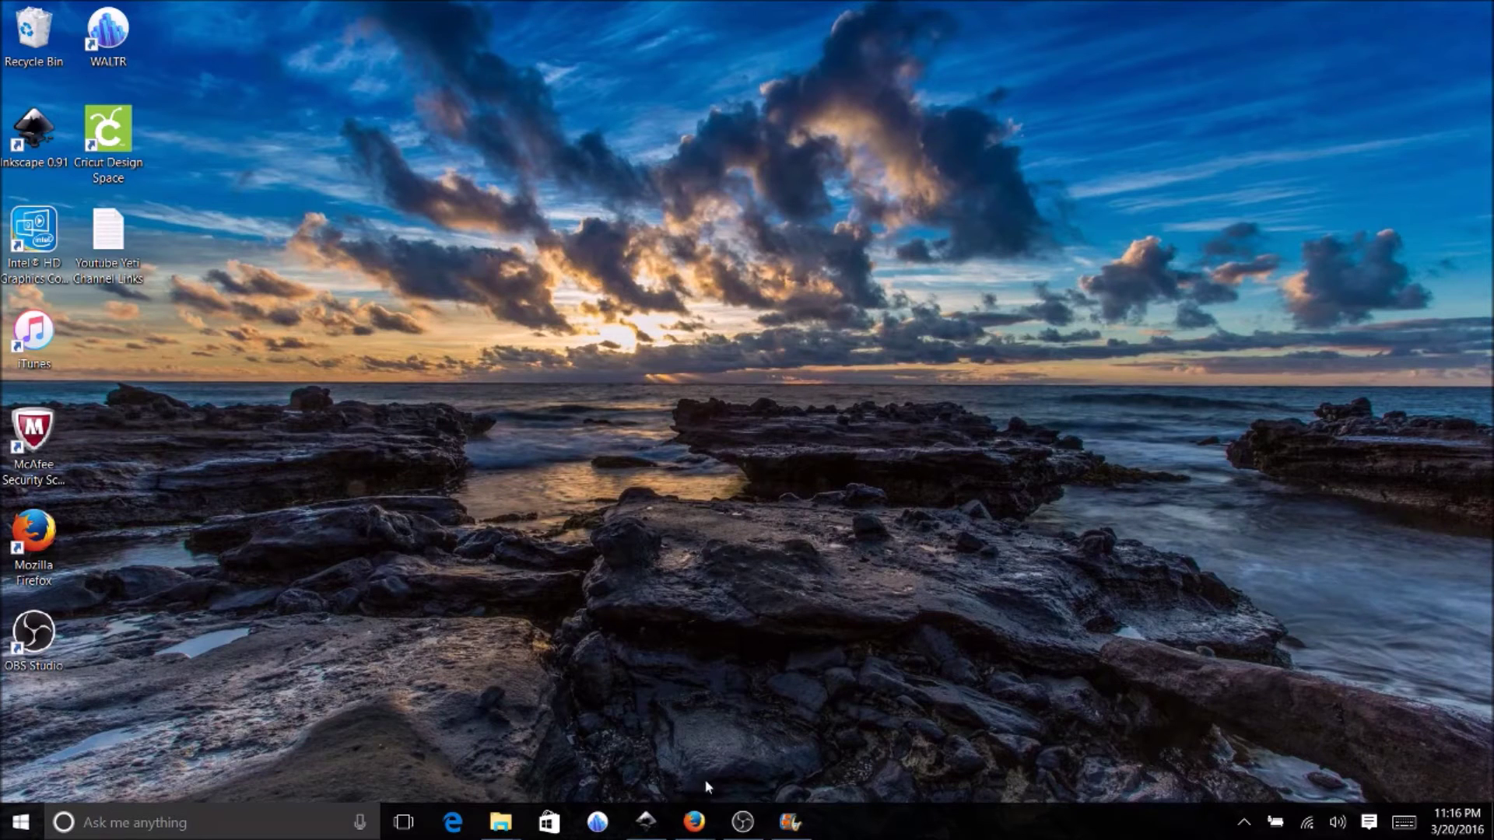
Upload YetiRAMBLEROUTLINE.svg to Cricut Design Space and save it to the image library
mouse_move(696, 832)
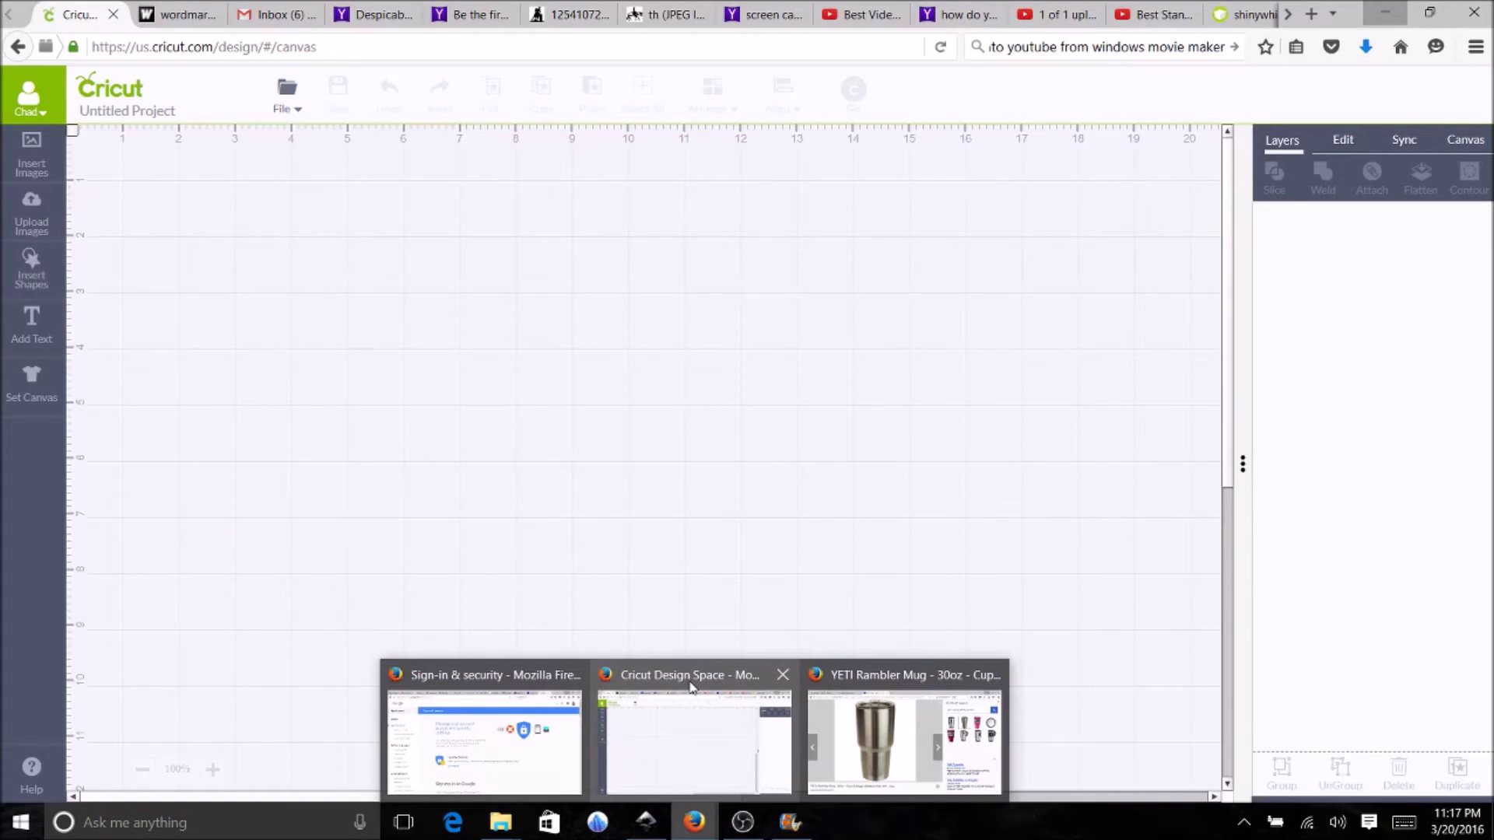
click(690, 687)
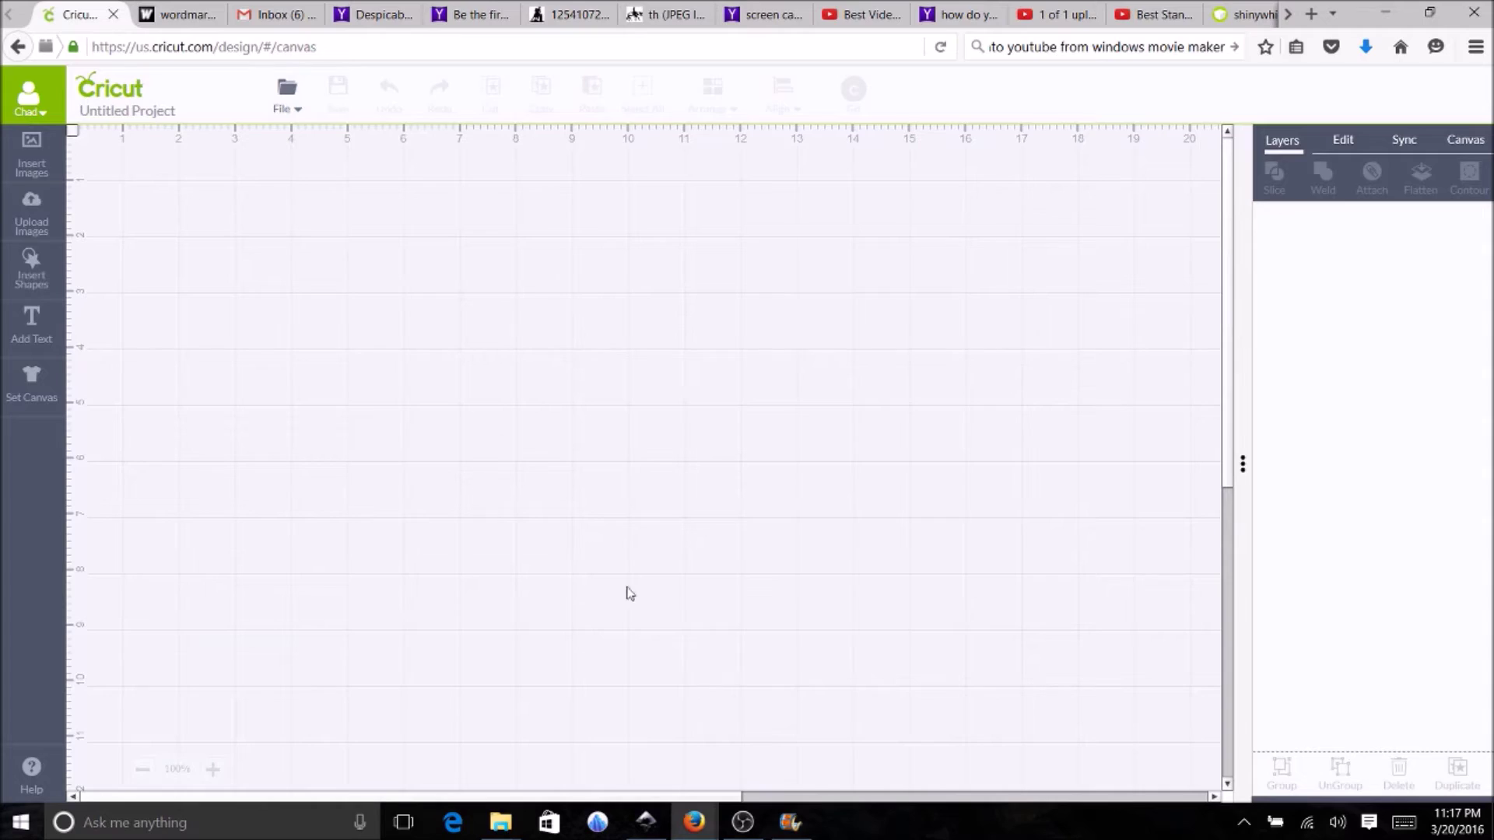
click(23, 224)
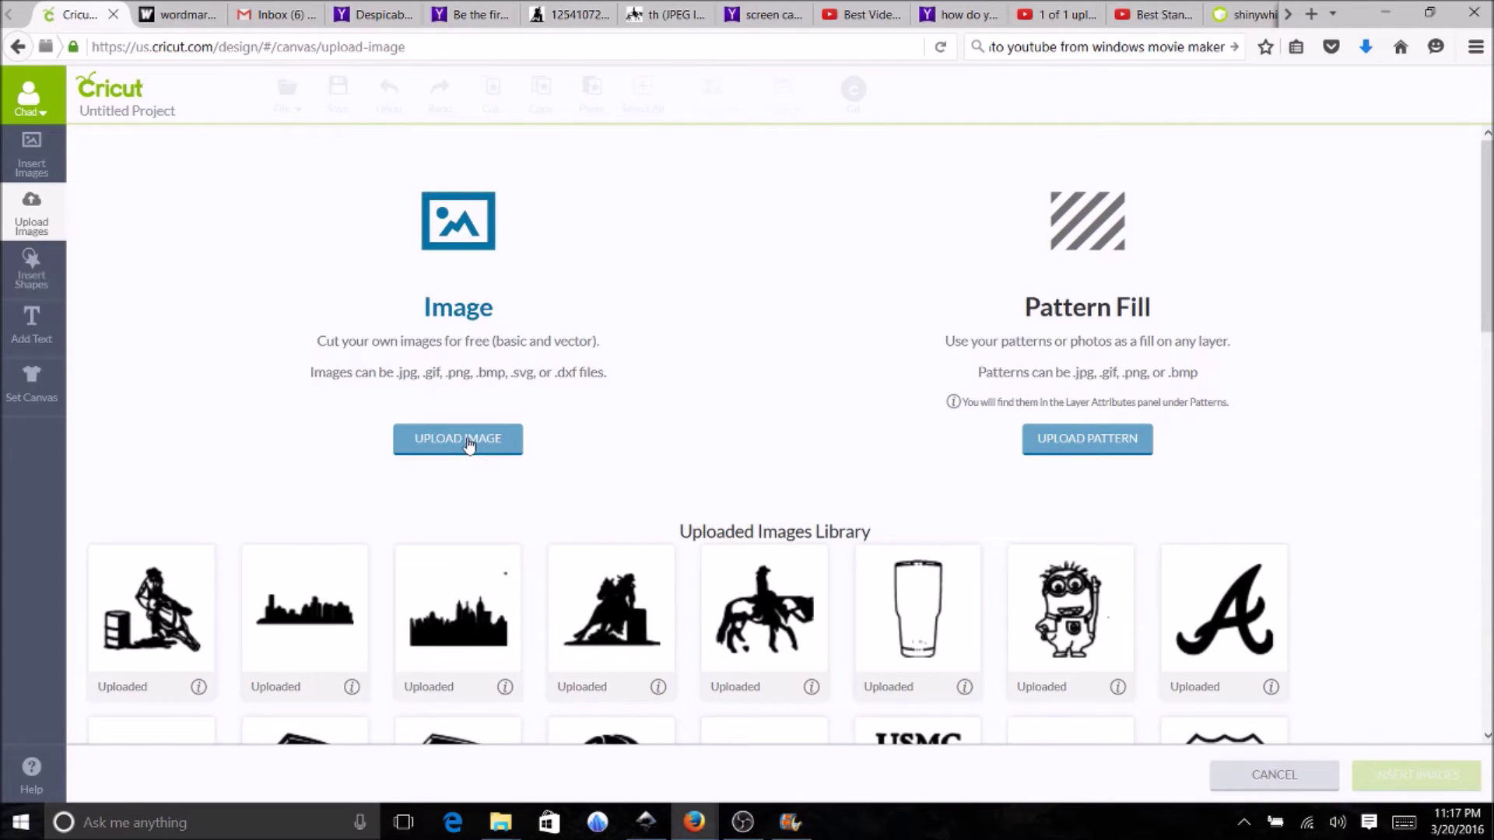
click(468, 442)
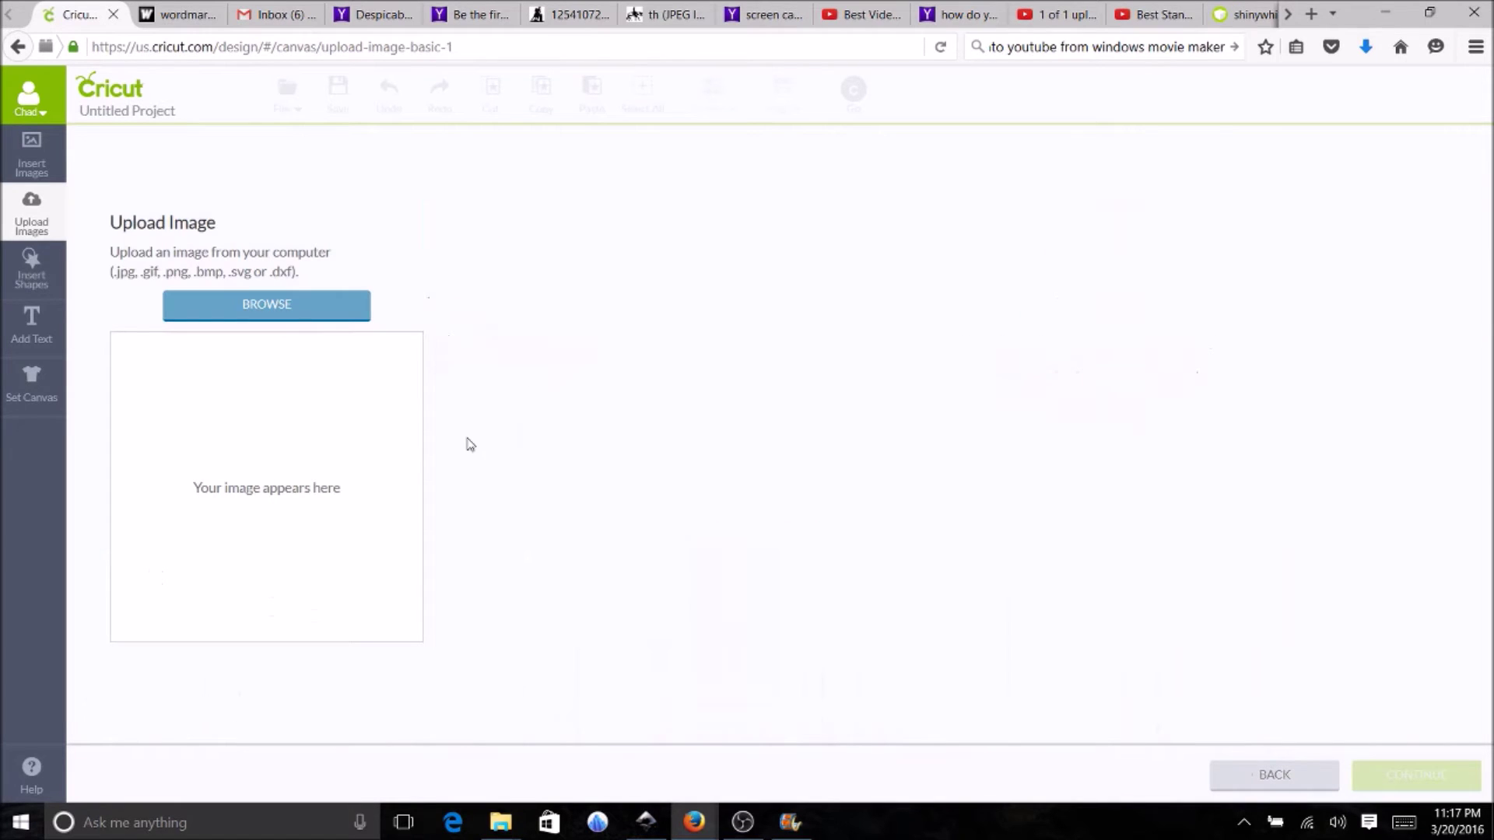
click(290, 307)
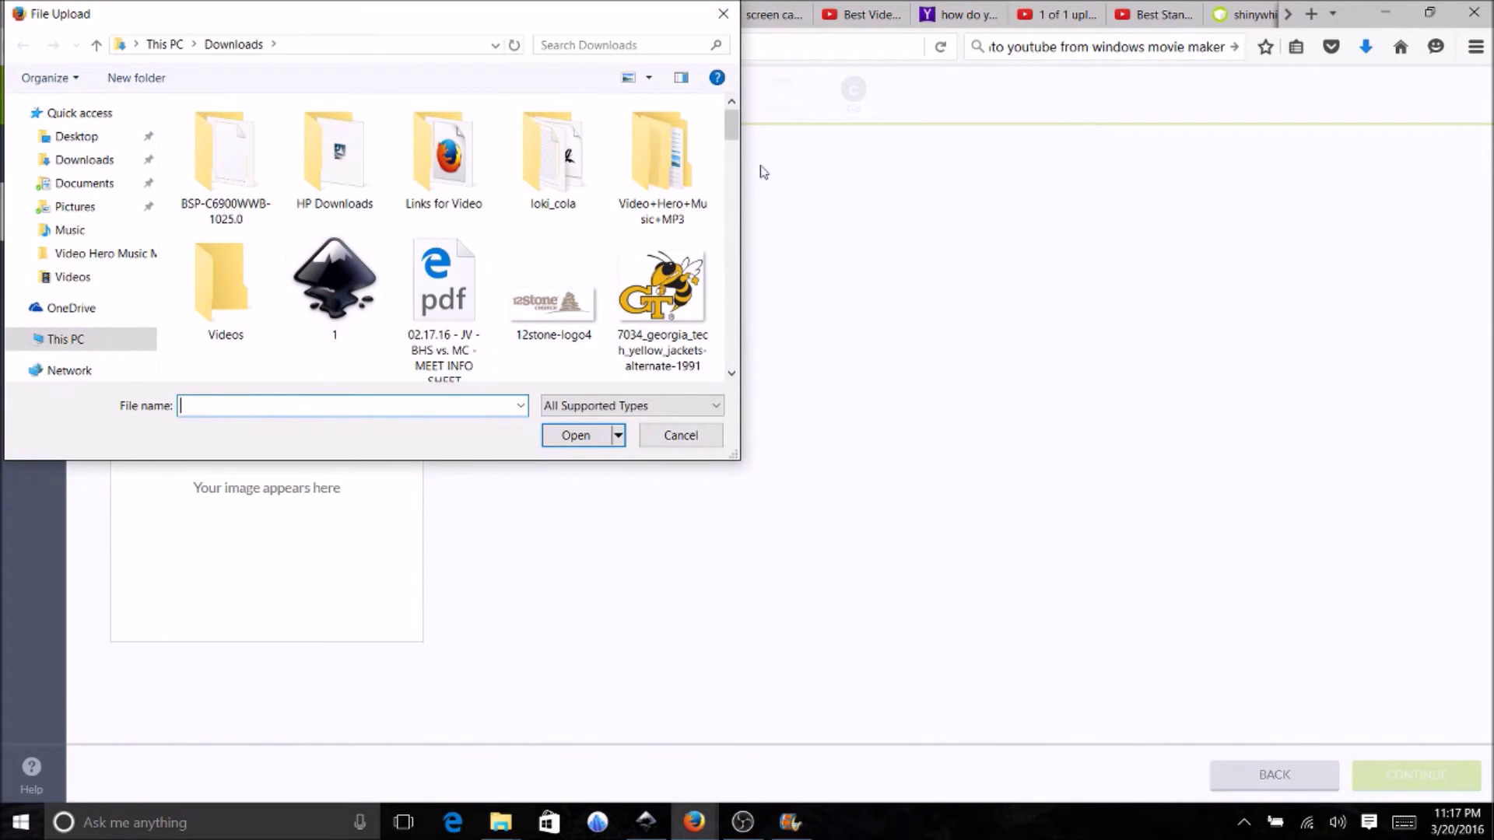
scroll(728, 387, down, 10)
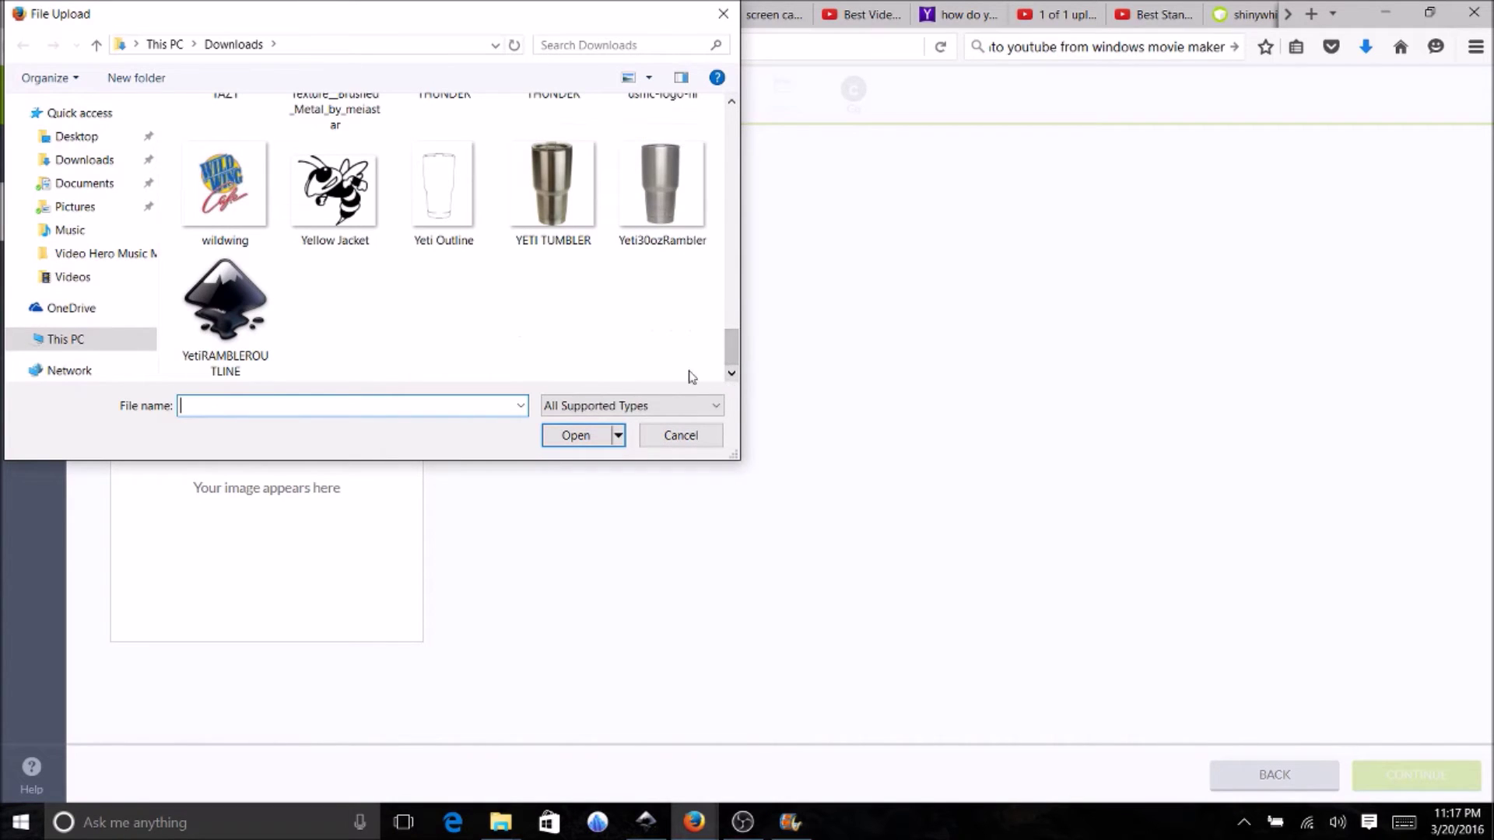
click(213, 308)
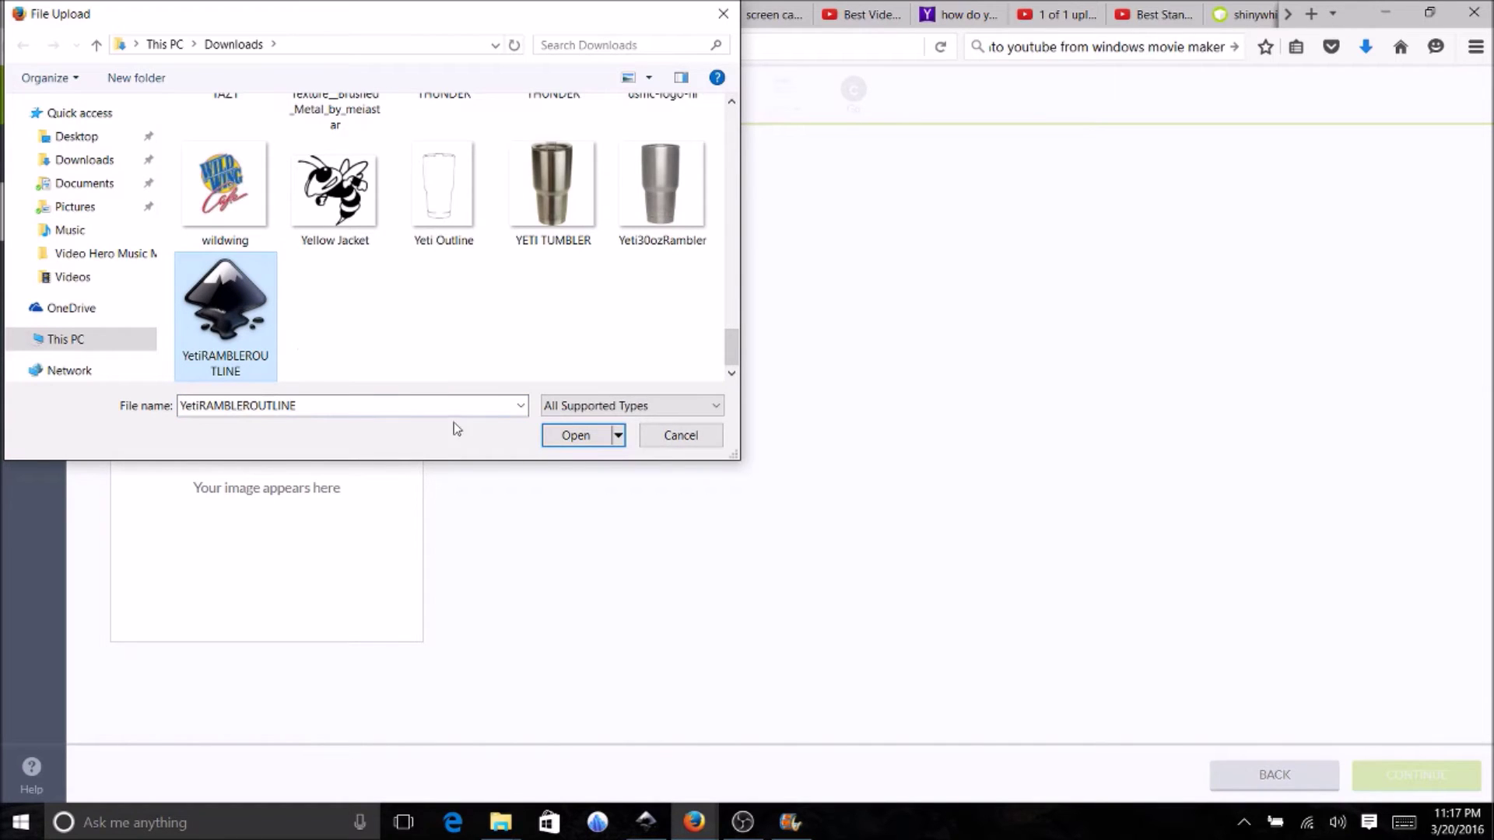
click(576, 437)
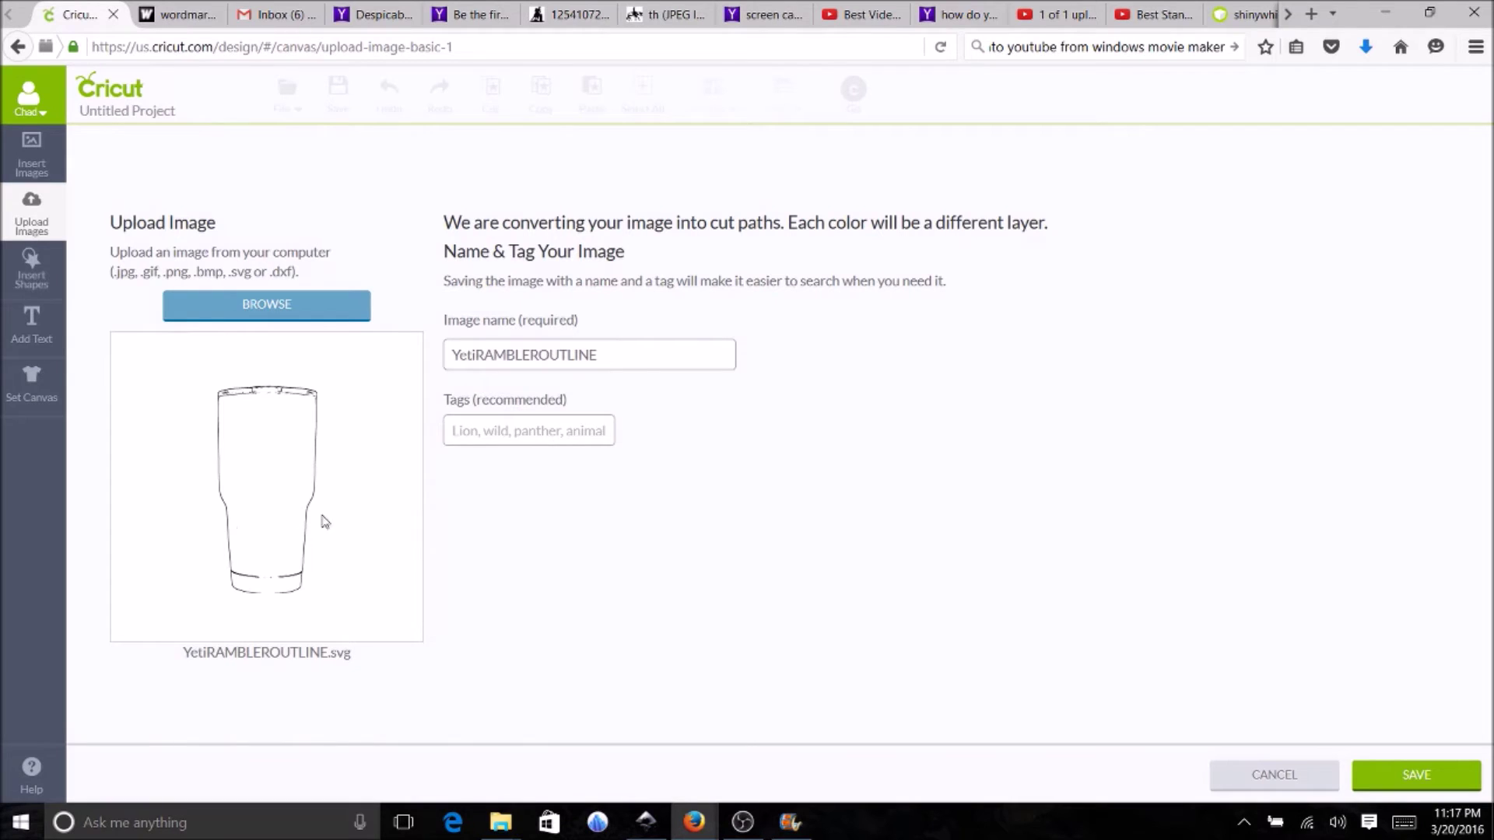
click(1414, 780)
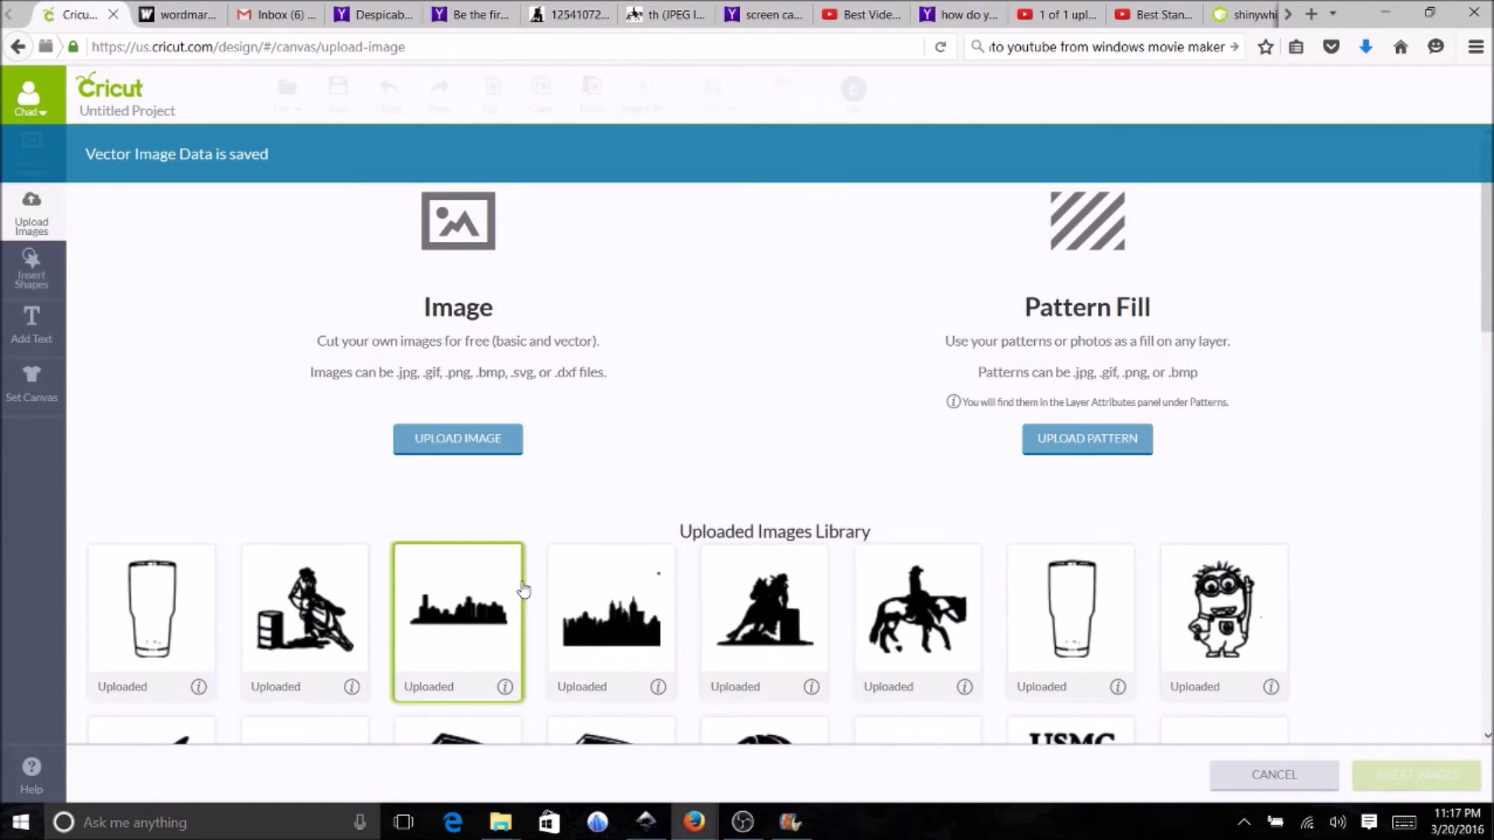
Insert the YetiRAMBLEROUTLINE tile onto the canvas and drag it toward the centre
click(132, 616)
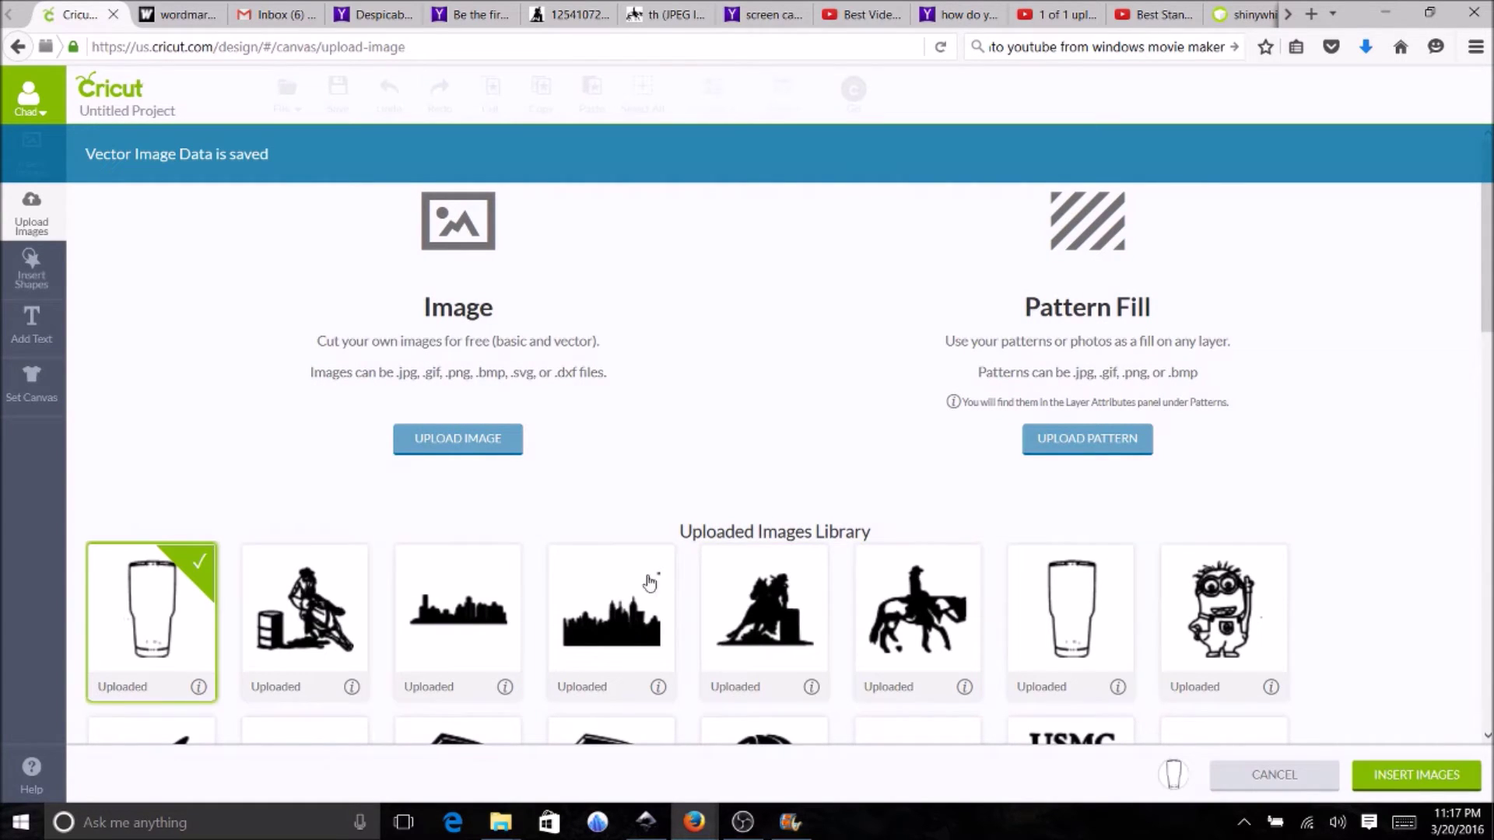
click(1436, 776)
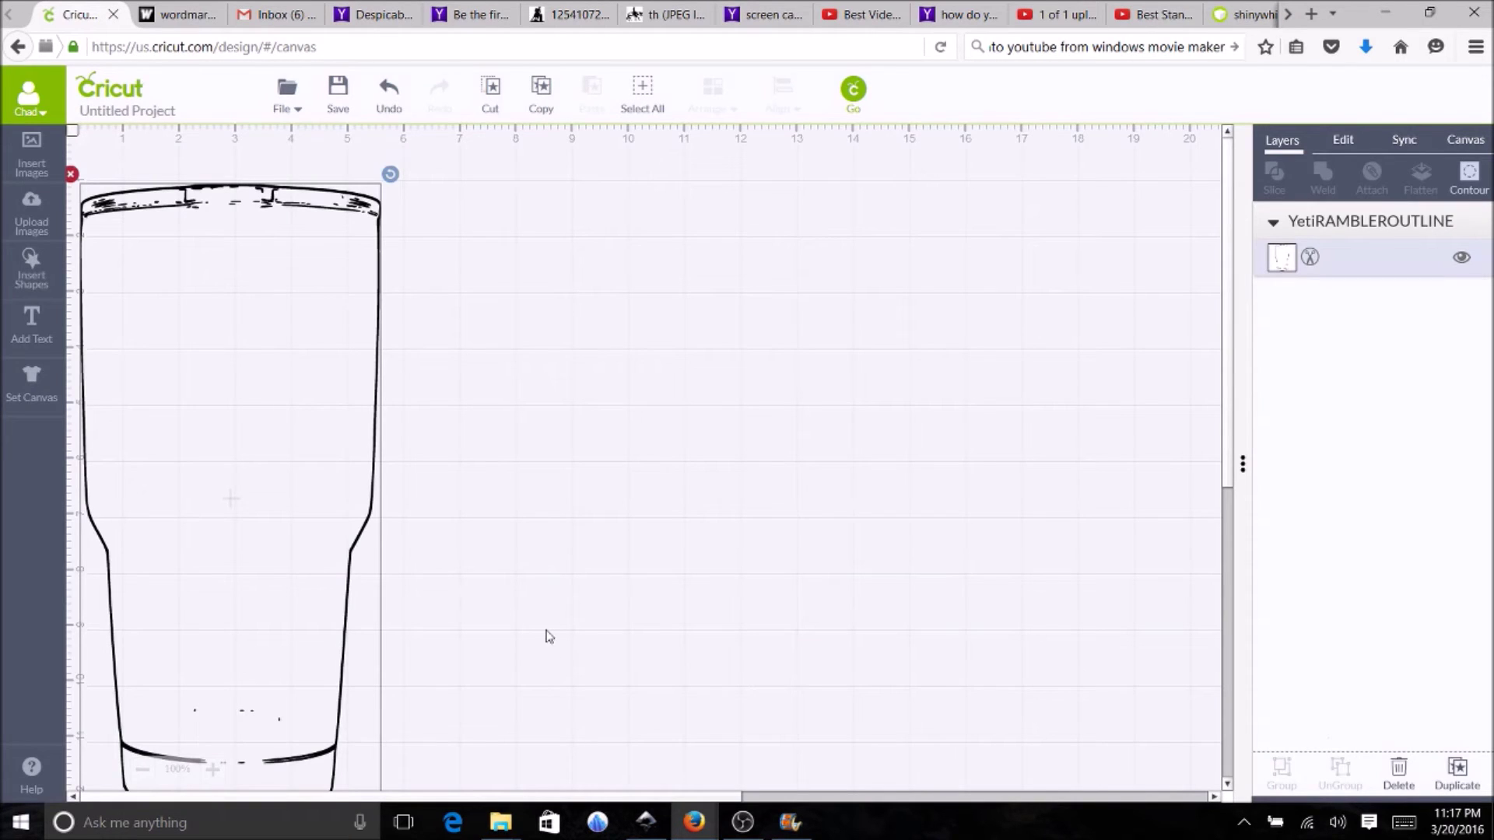
drag(351, 434, 801, 405)
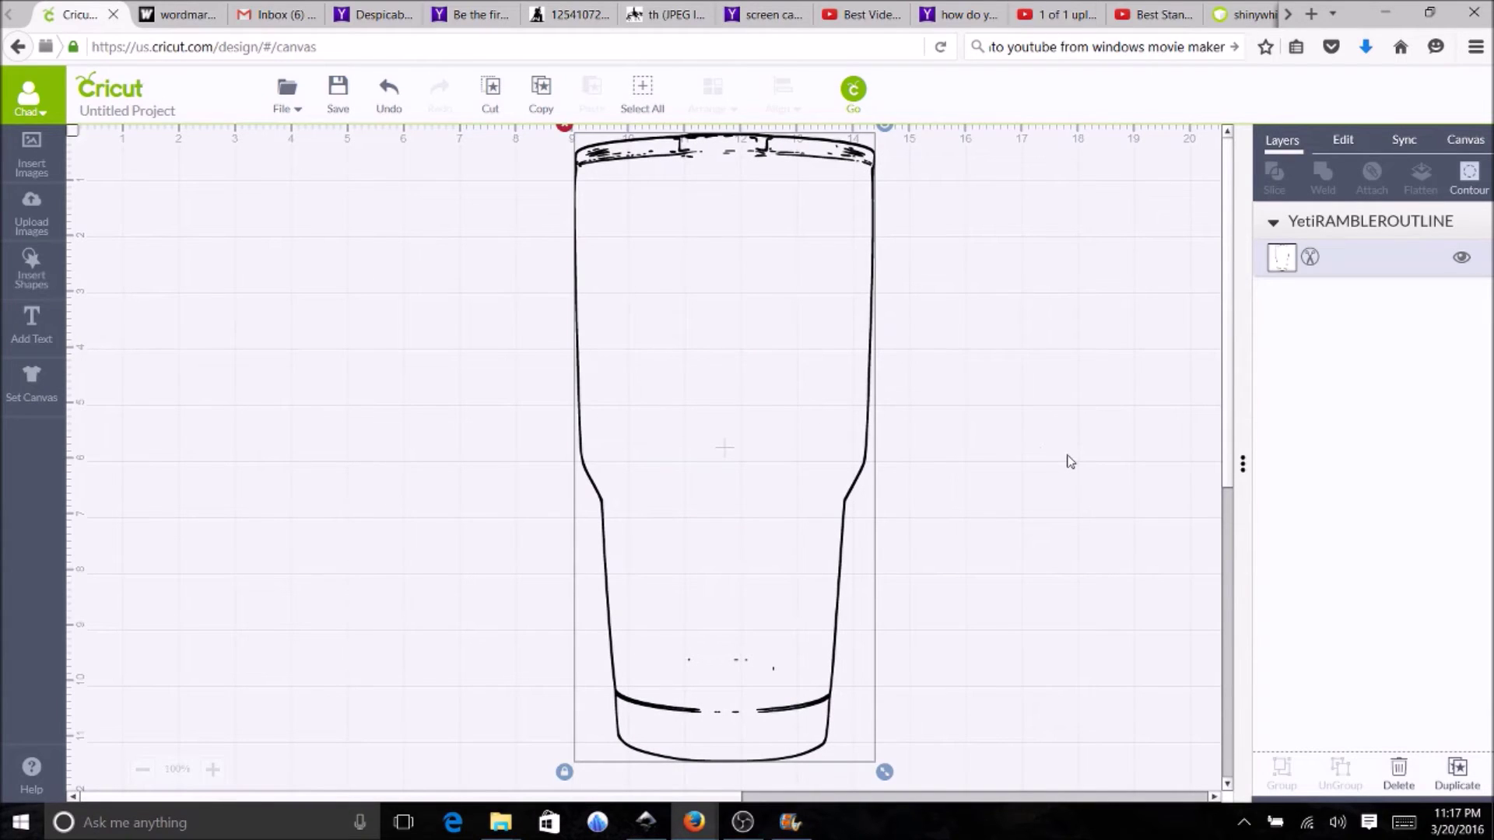
Resize the tumbler outline to 8 in tall (3.83 in wide) and move it slightly lower
click(1343, 141)
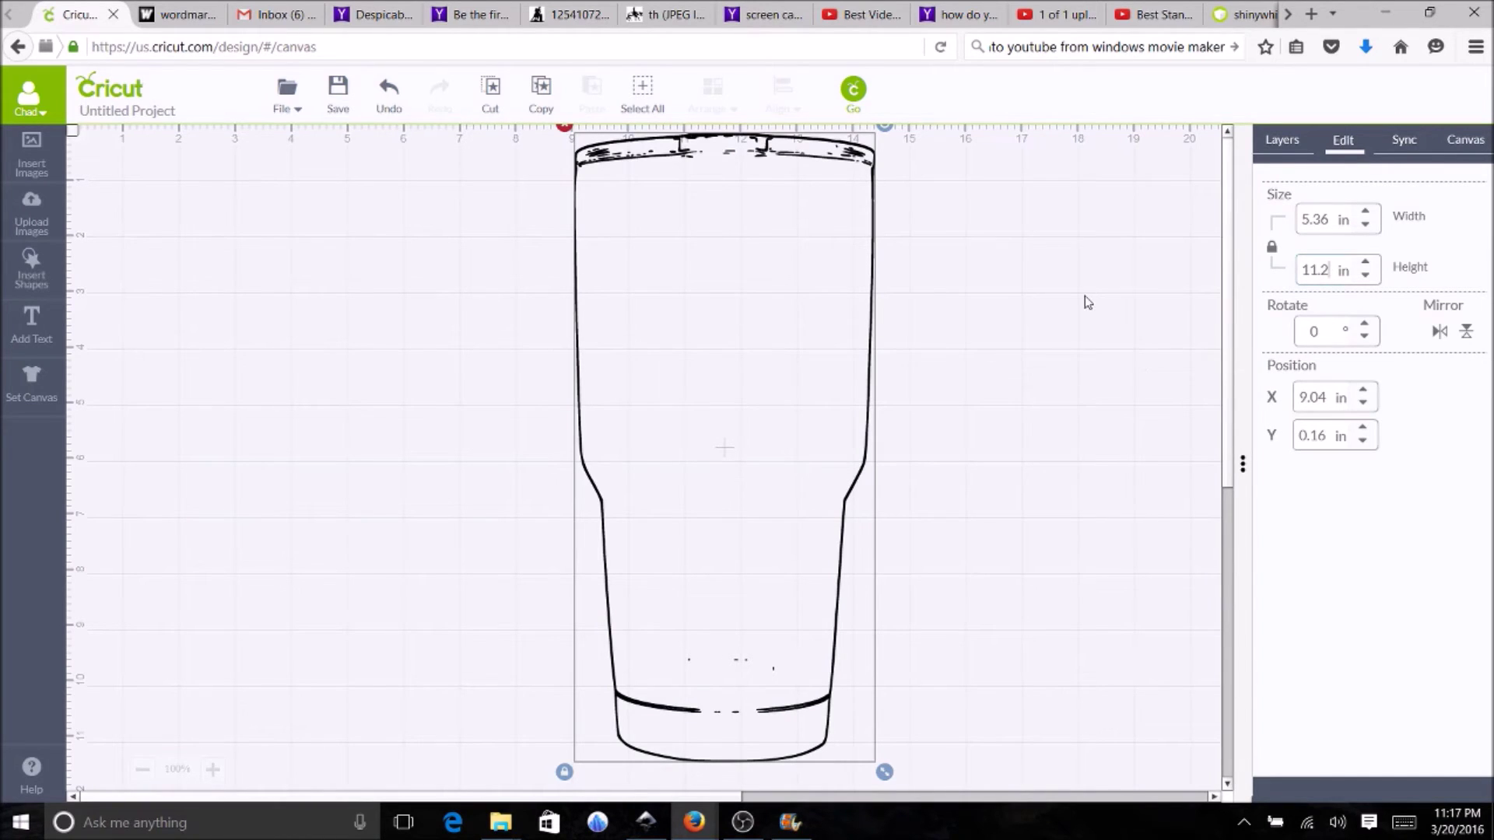
key(BackSpace)
key(BackSpace)
key(BackSpace)
key(BackSpace)
text(8)
key(Return)
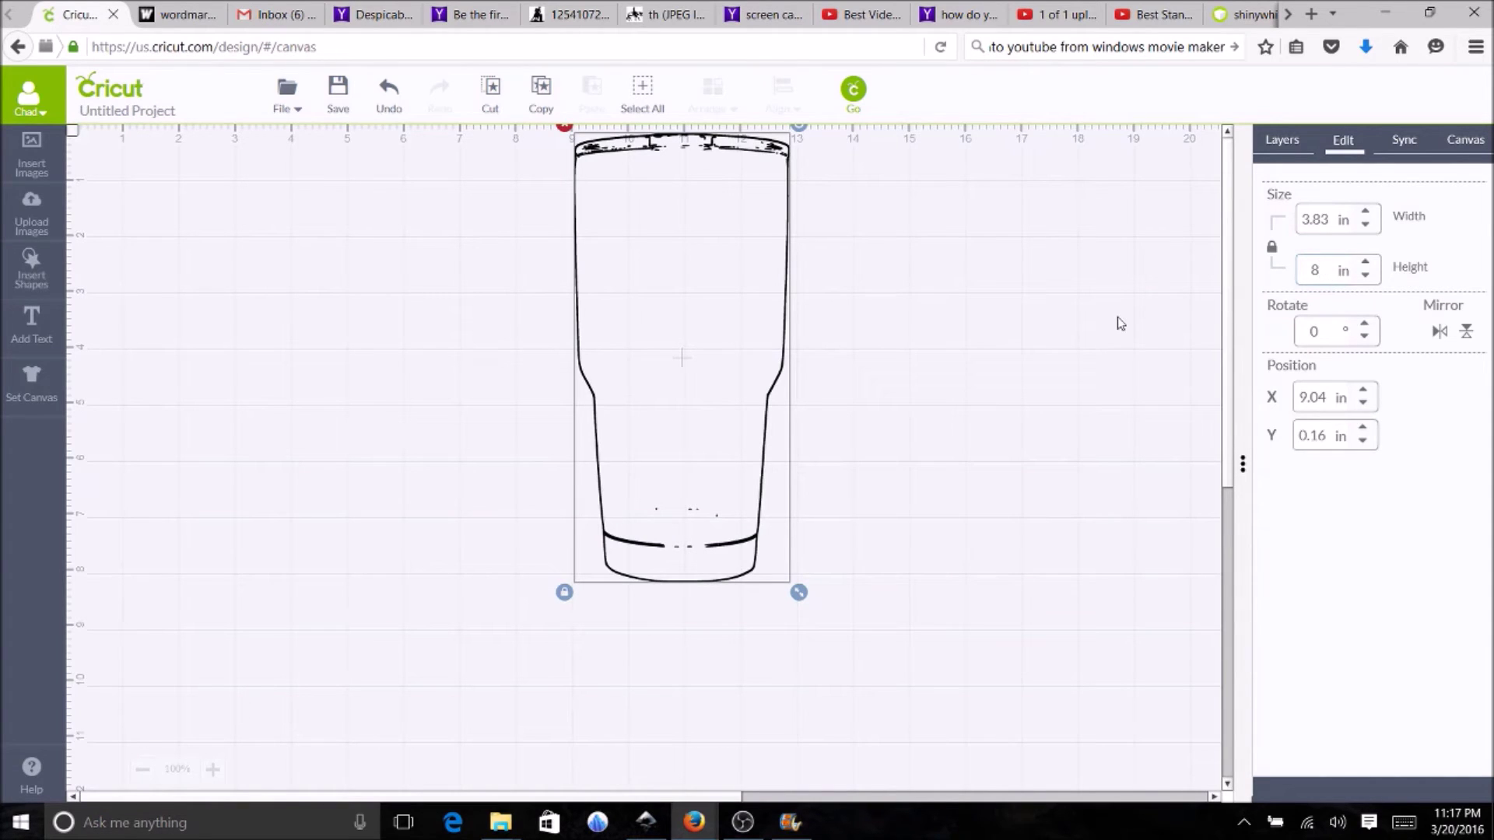
drag(745, 324, 747, 388)
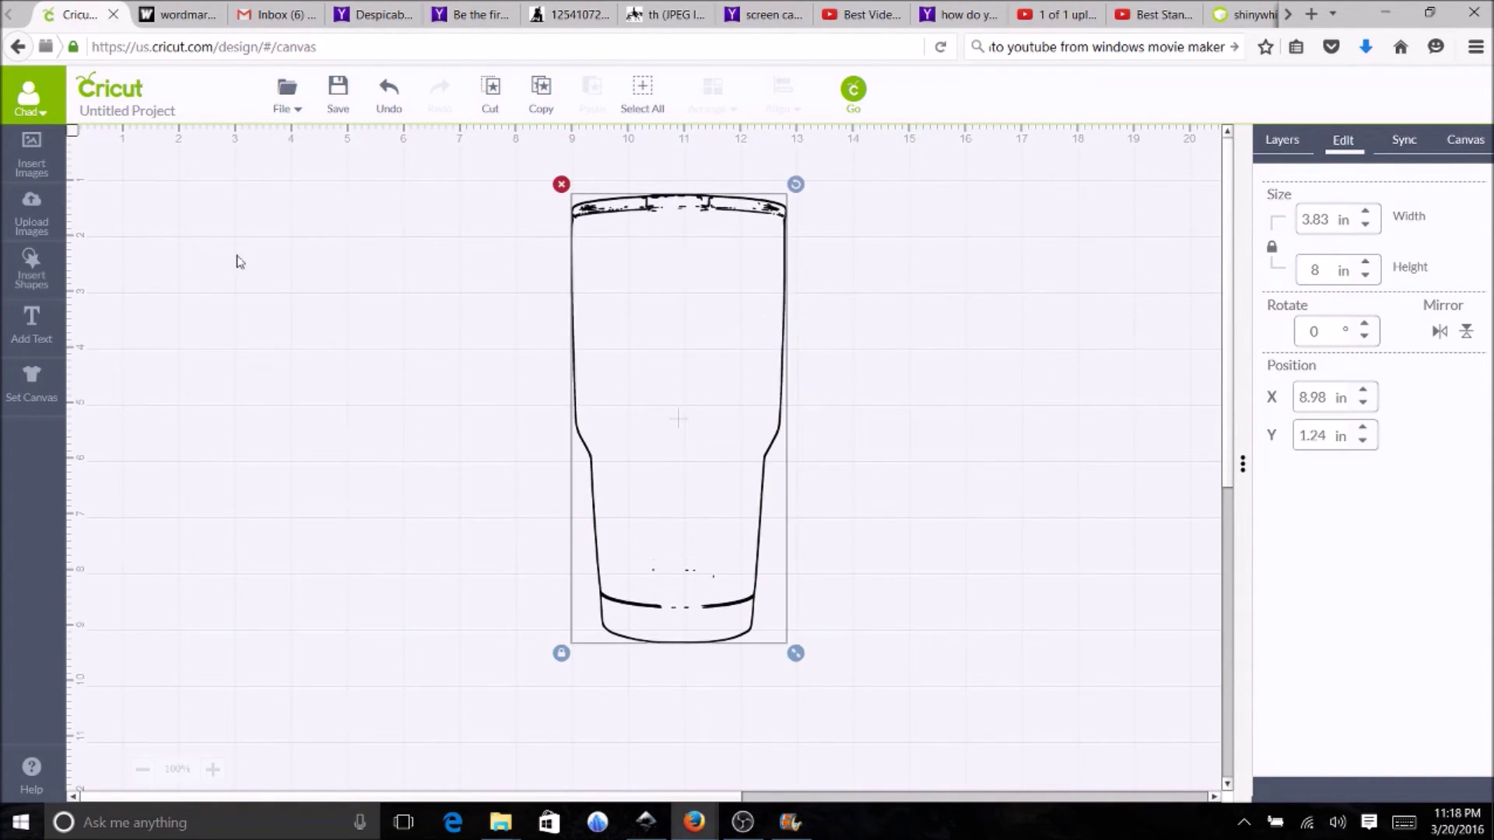
click(238, 259)
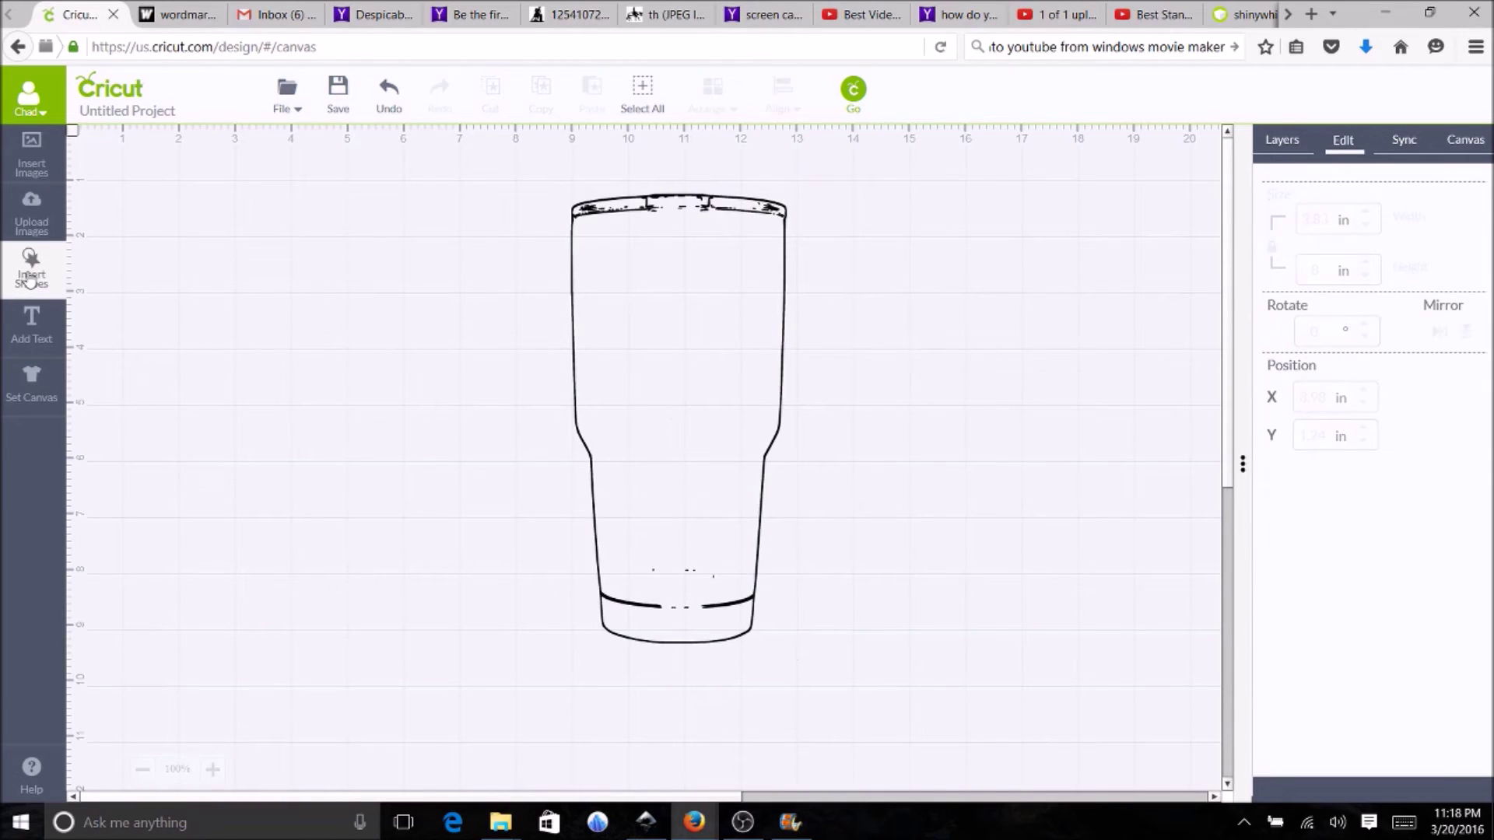
click(25, 228)
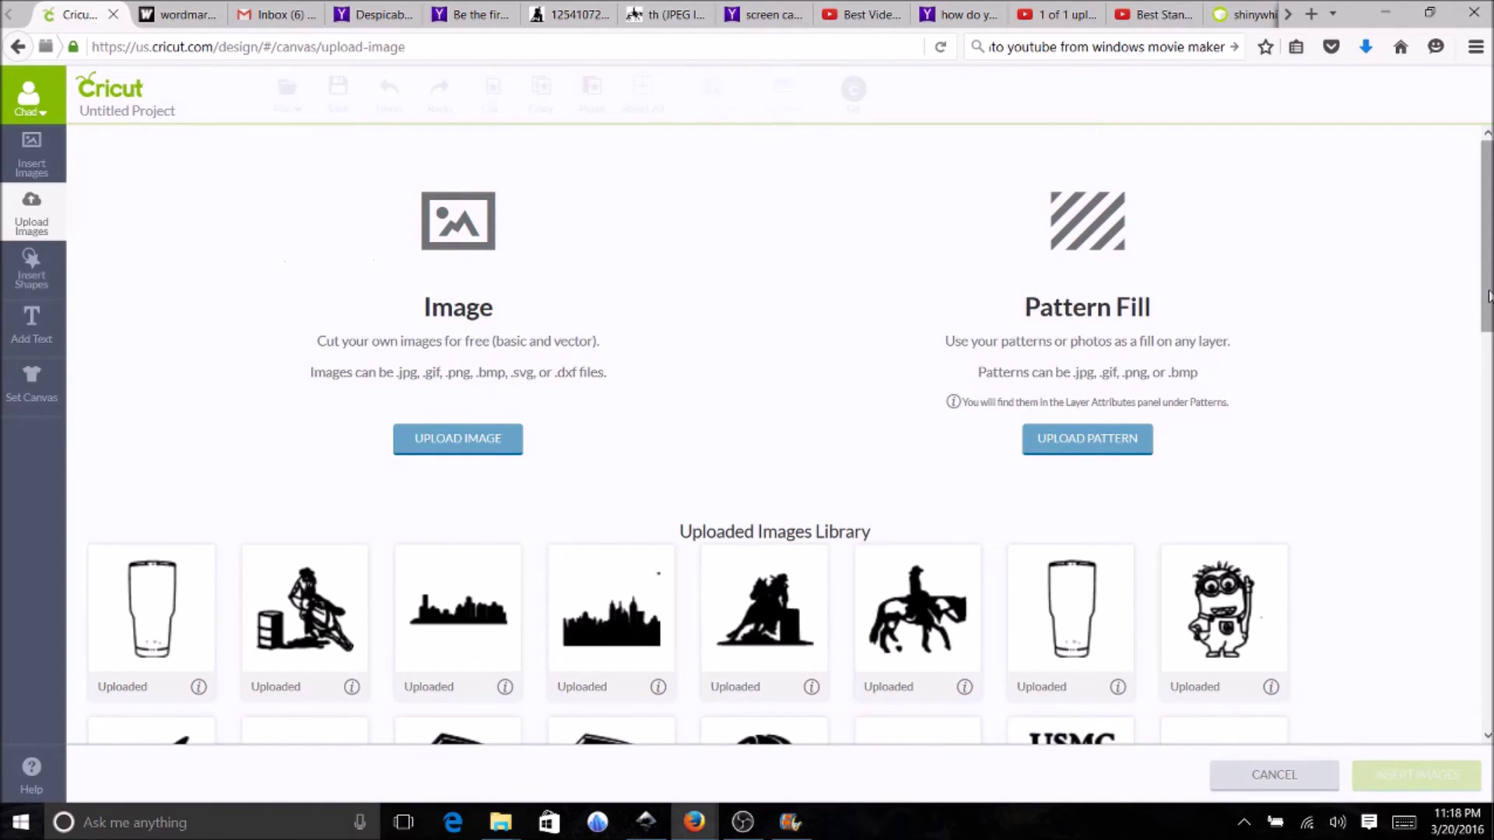
Select the Falcons logo in the uploaded images library and insert it at 2.44 × 2.4 in
drag(1488, 296, 1489, 436)
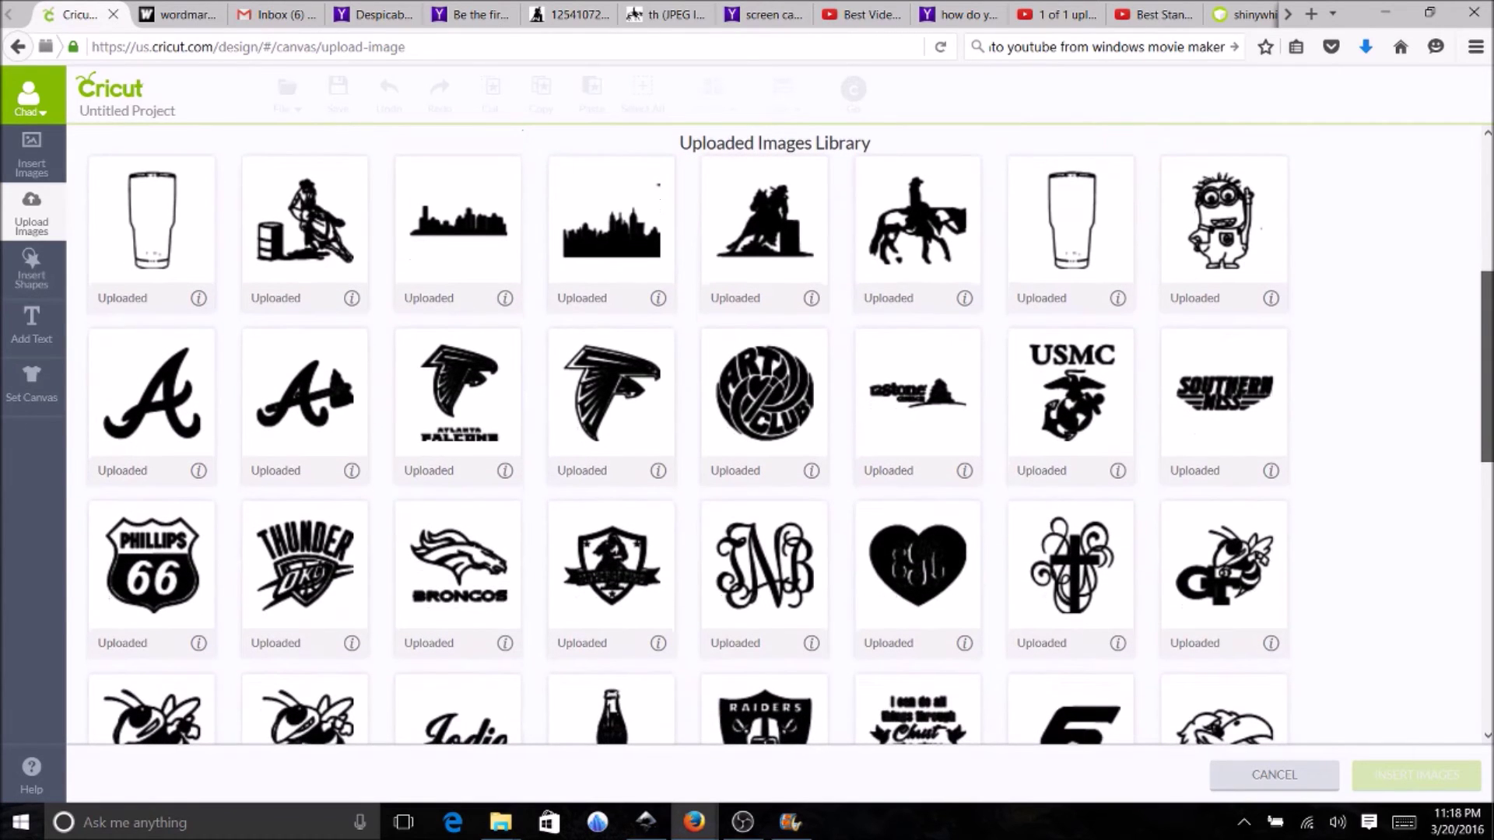
click(606, 393)
click(607, 393)
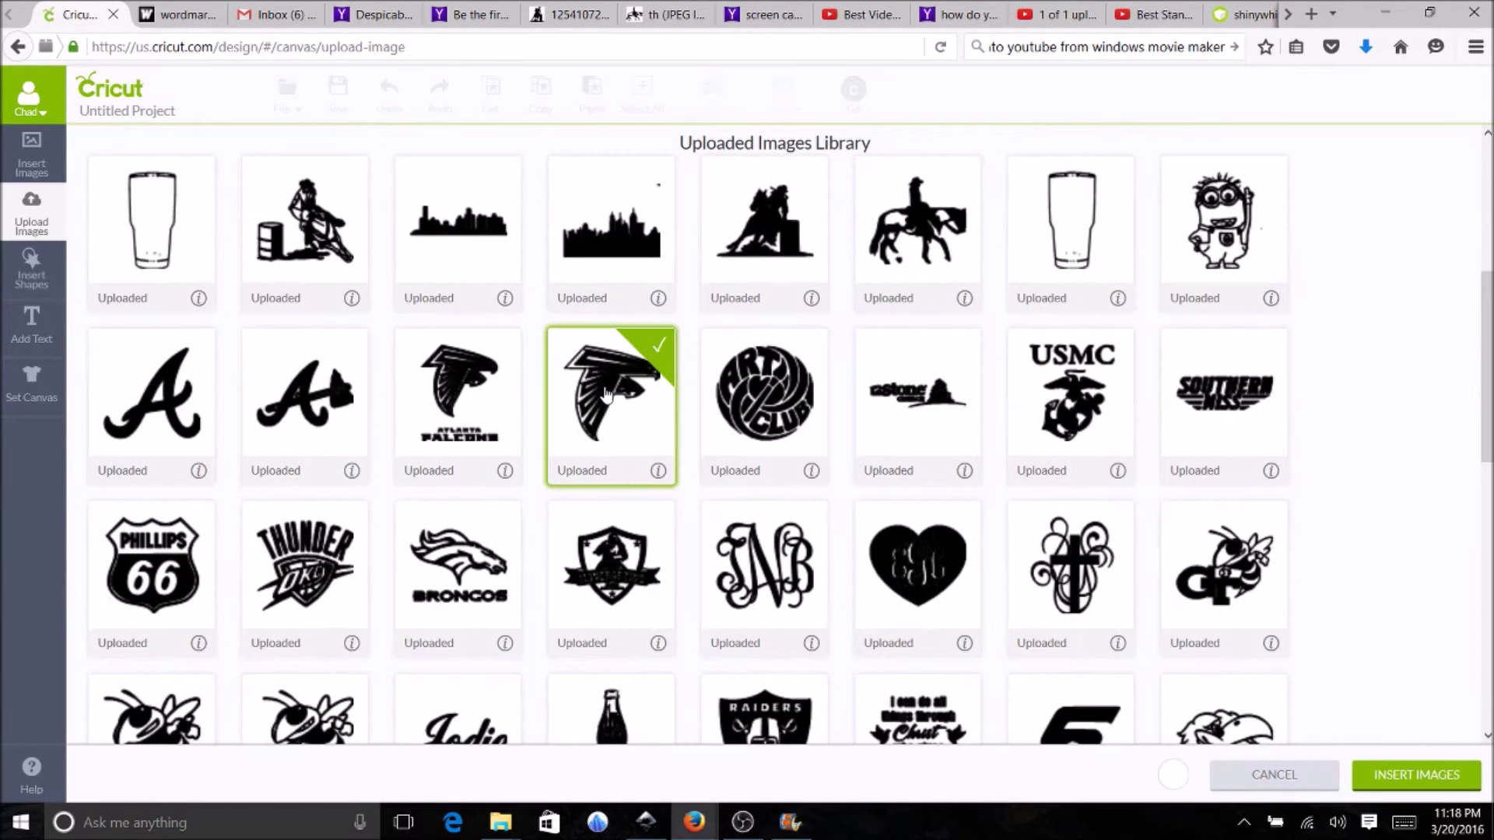
click(1407, 780)
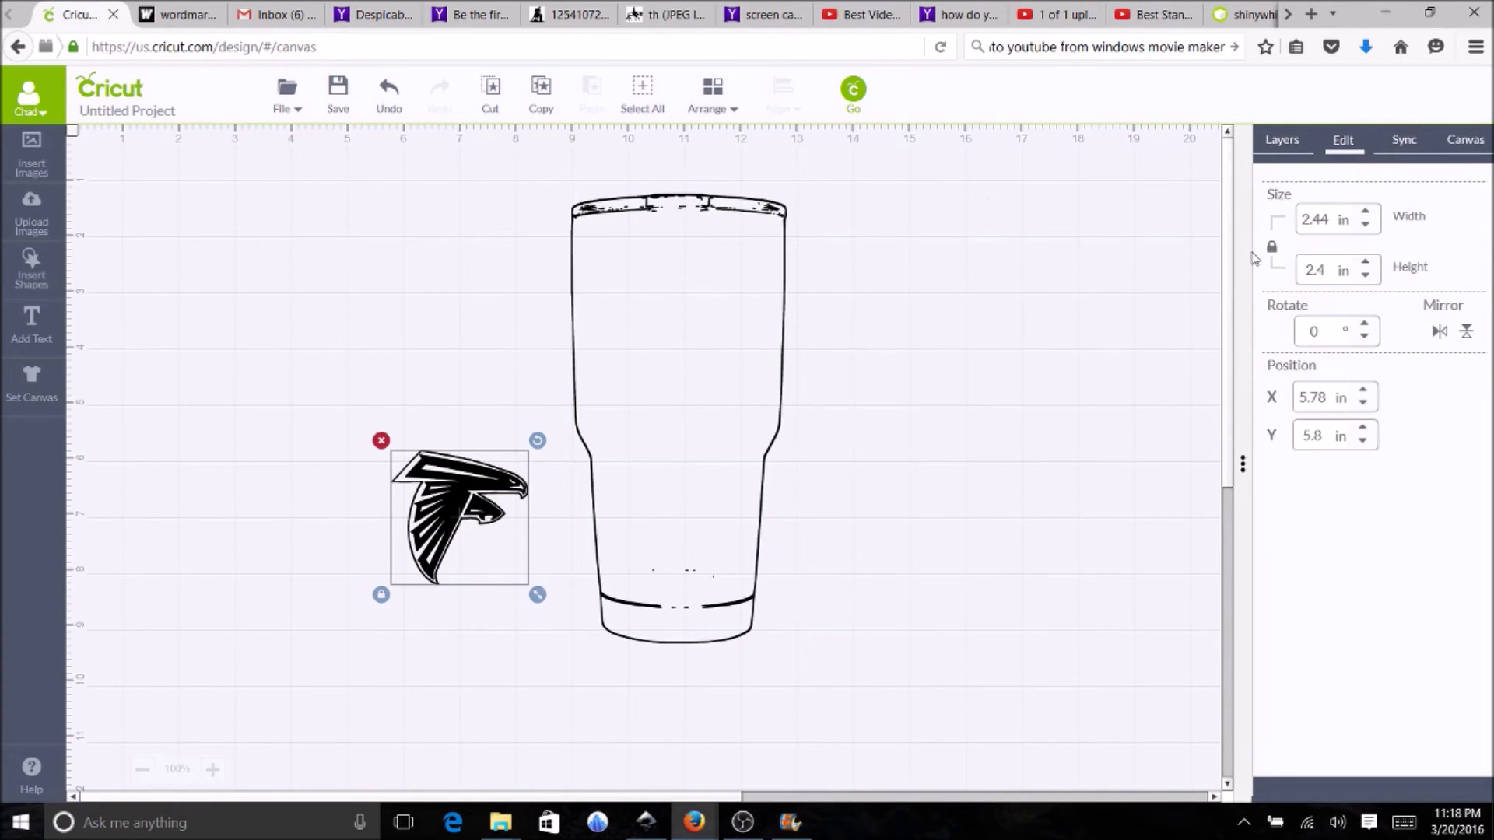
Resize the Falcons logo to 3 in tall, about 3.05 in wide
click(1331, 222)
key(BackSpace)
key(BackSpace)
key(BackSpace)
key(BackSpace)
text(3.5)
key(Return)
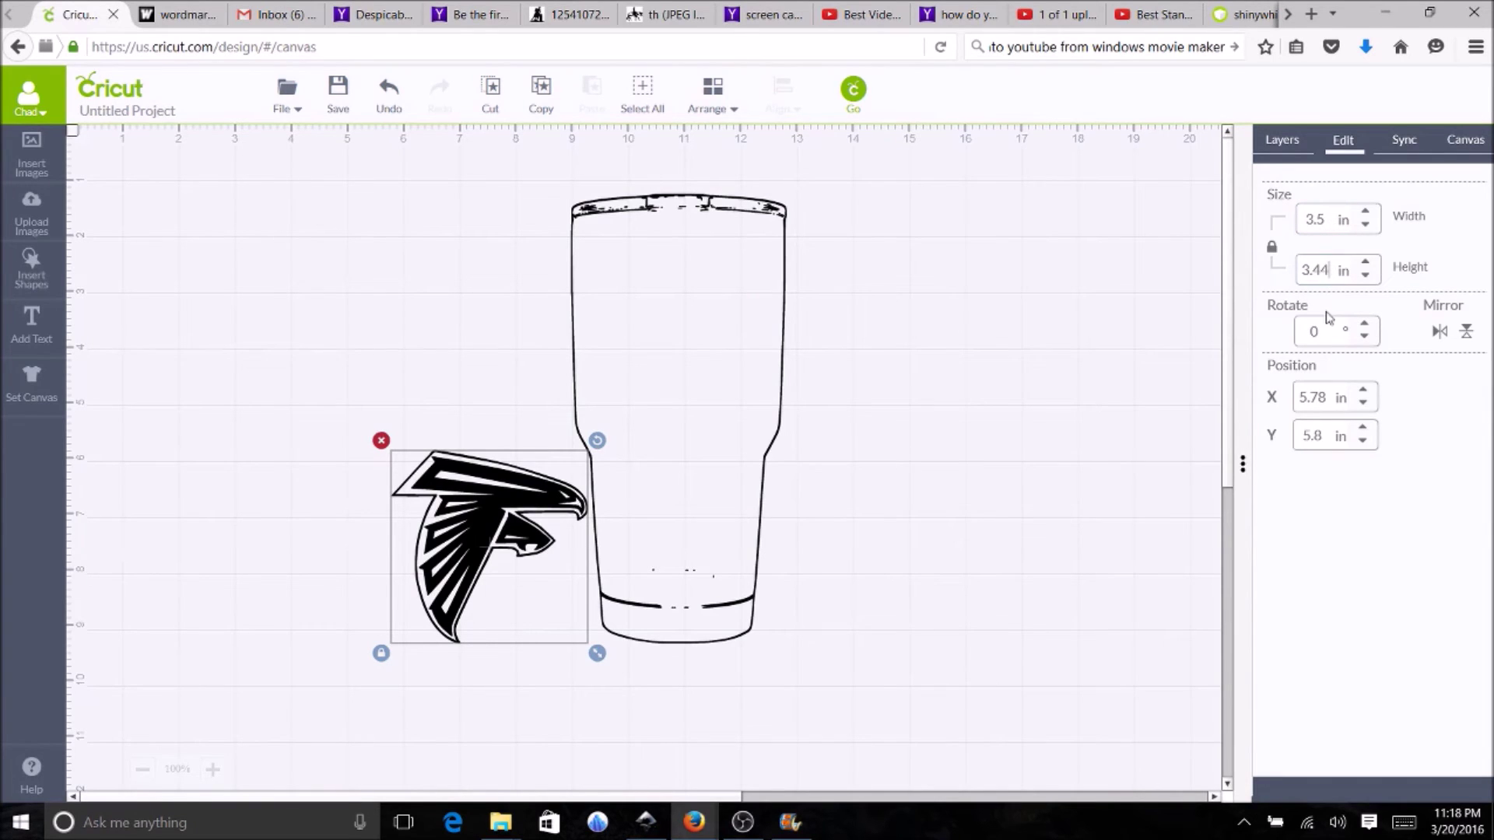
key(BackSpace)
key(BackSpace)
key(BackSpace)
key(Return)
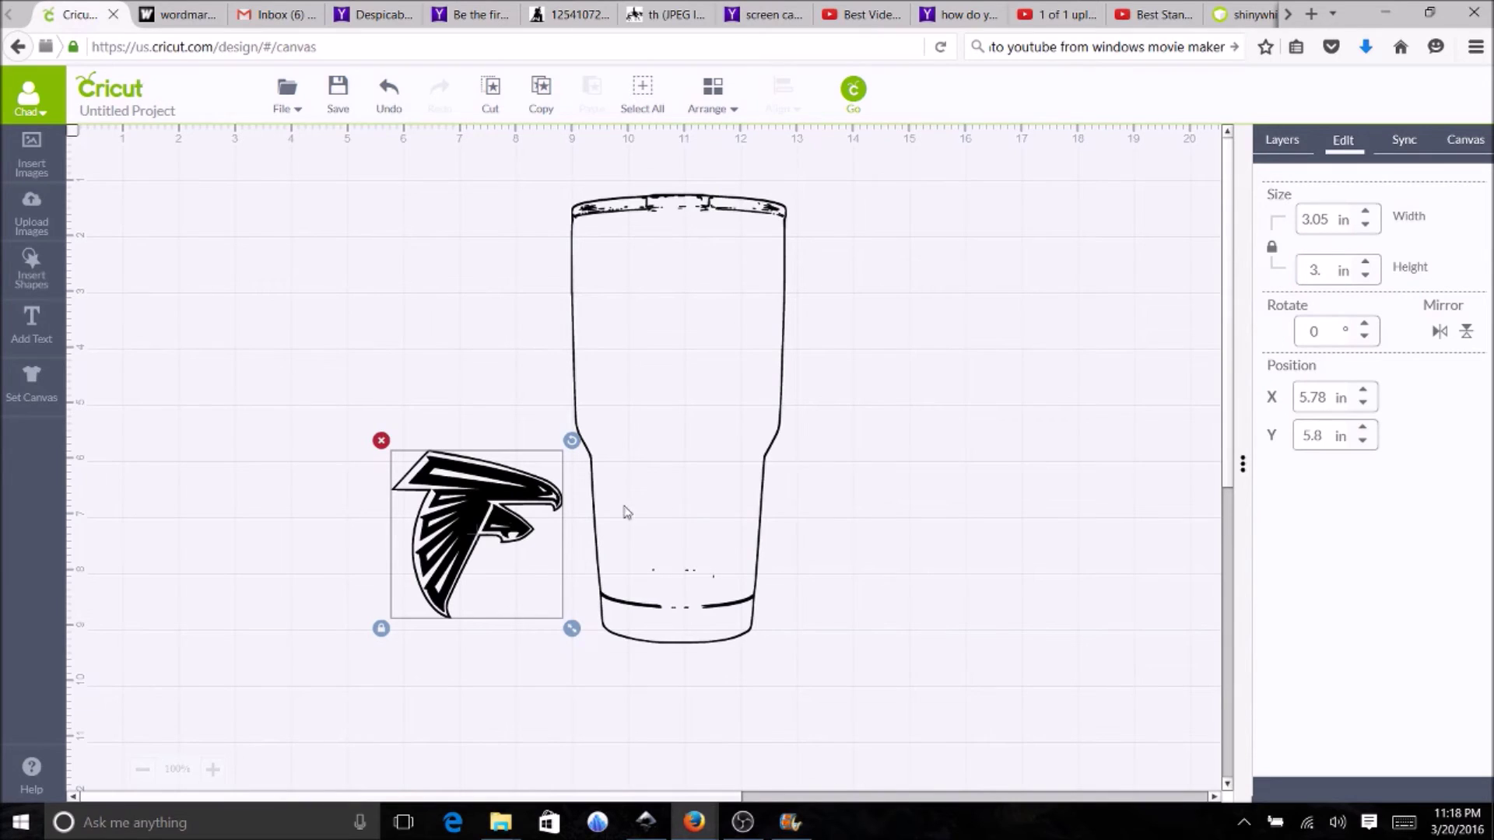
Place the Falcons logo on the tumbler's upper body and deselect it
drag(432, 531, 653, 325)
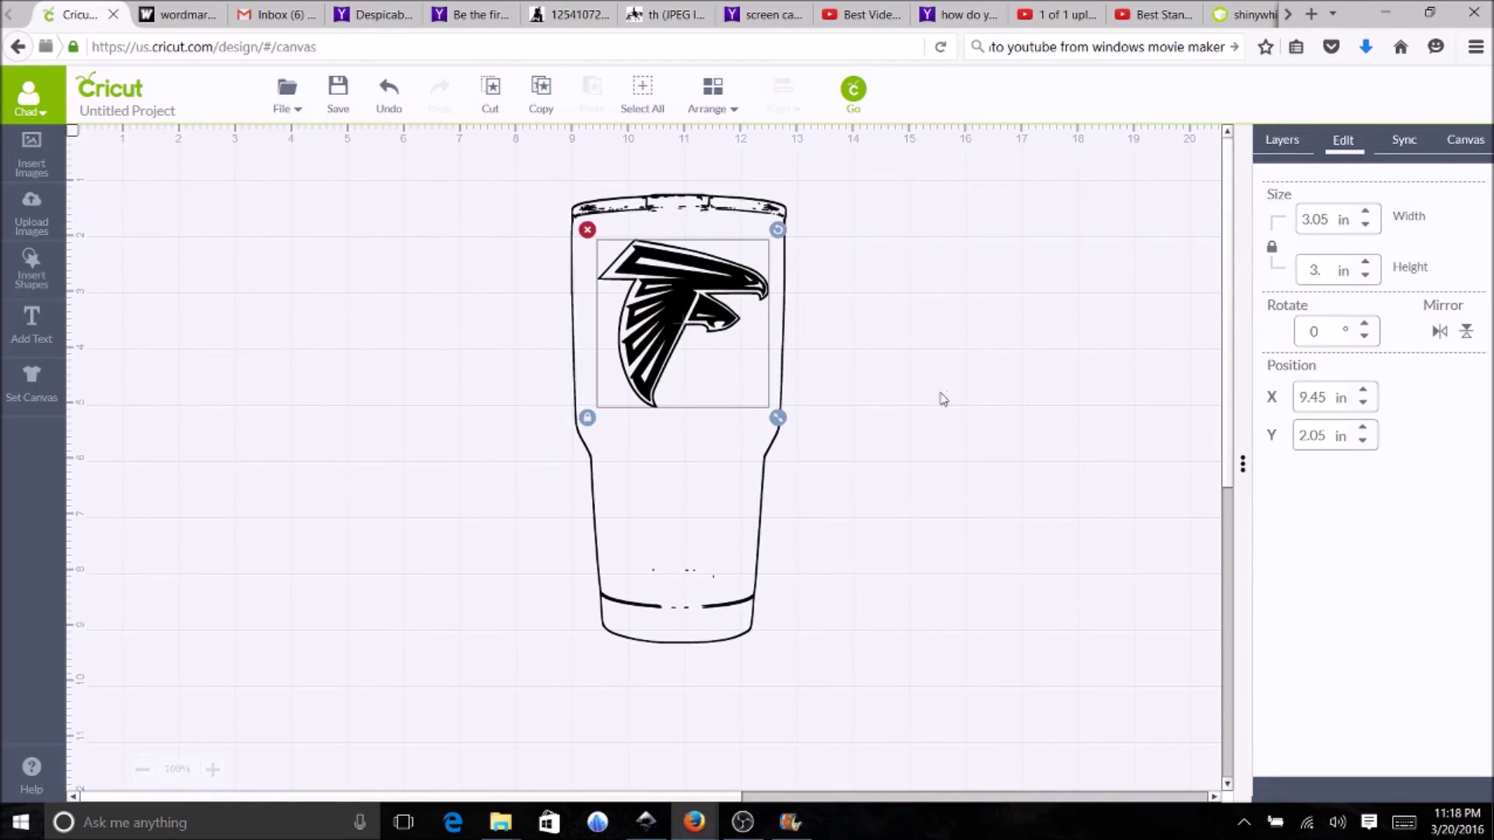
click(949, 398)
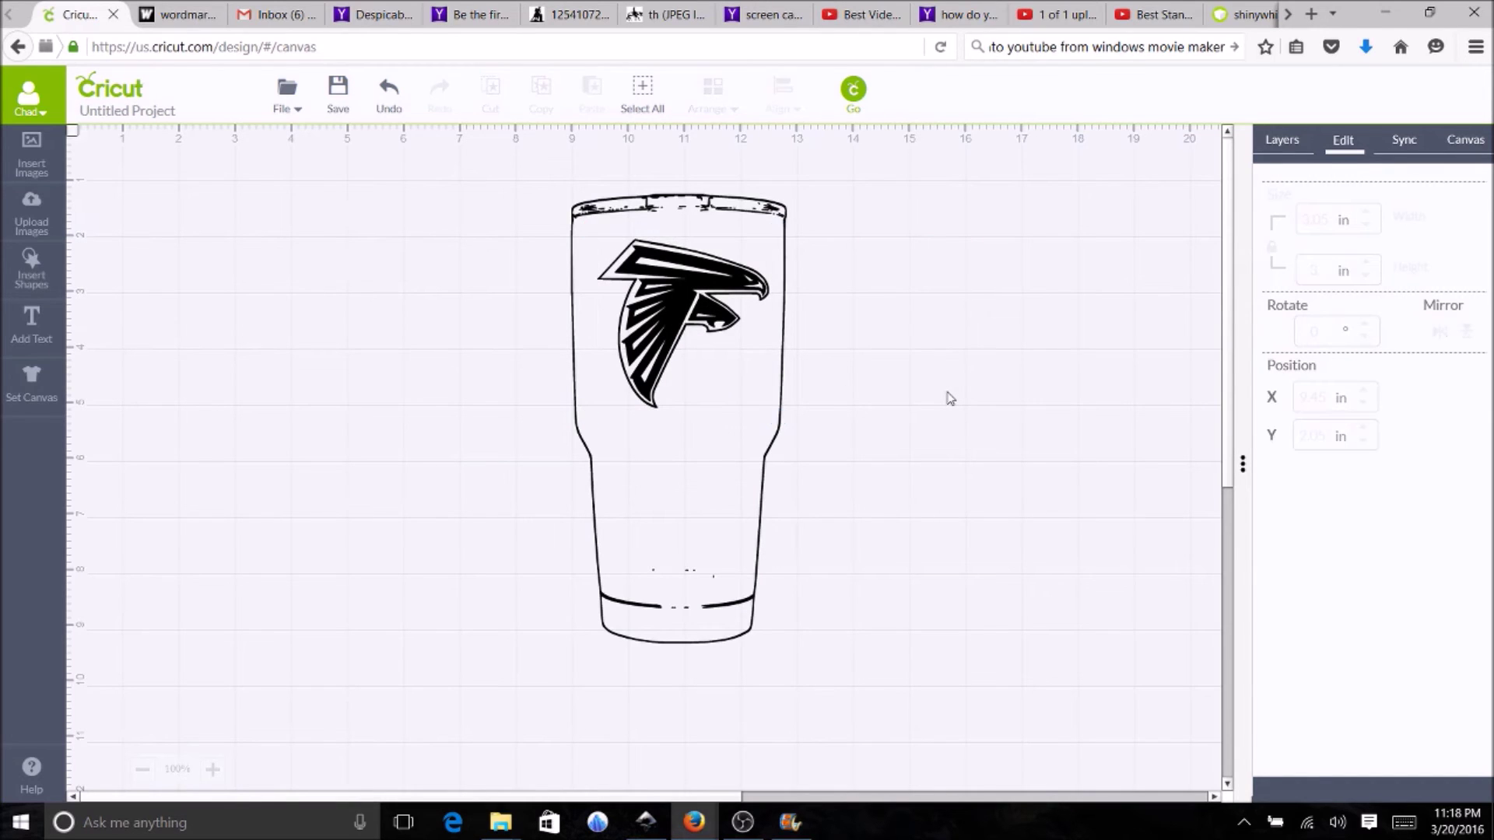
click(30, 212)
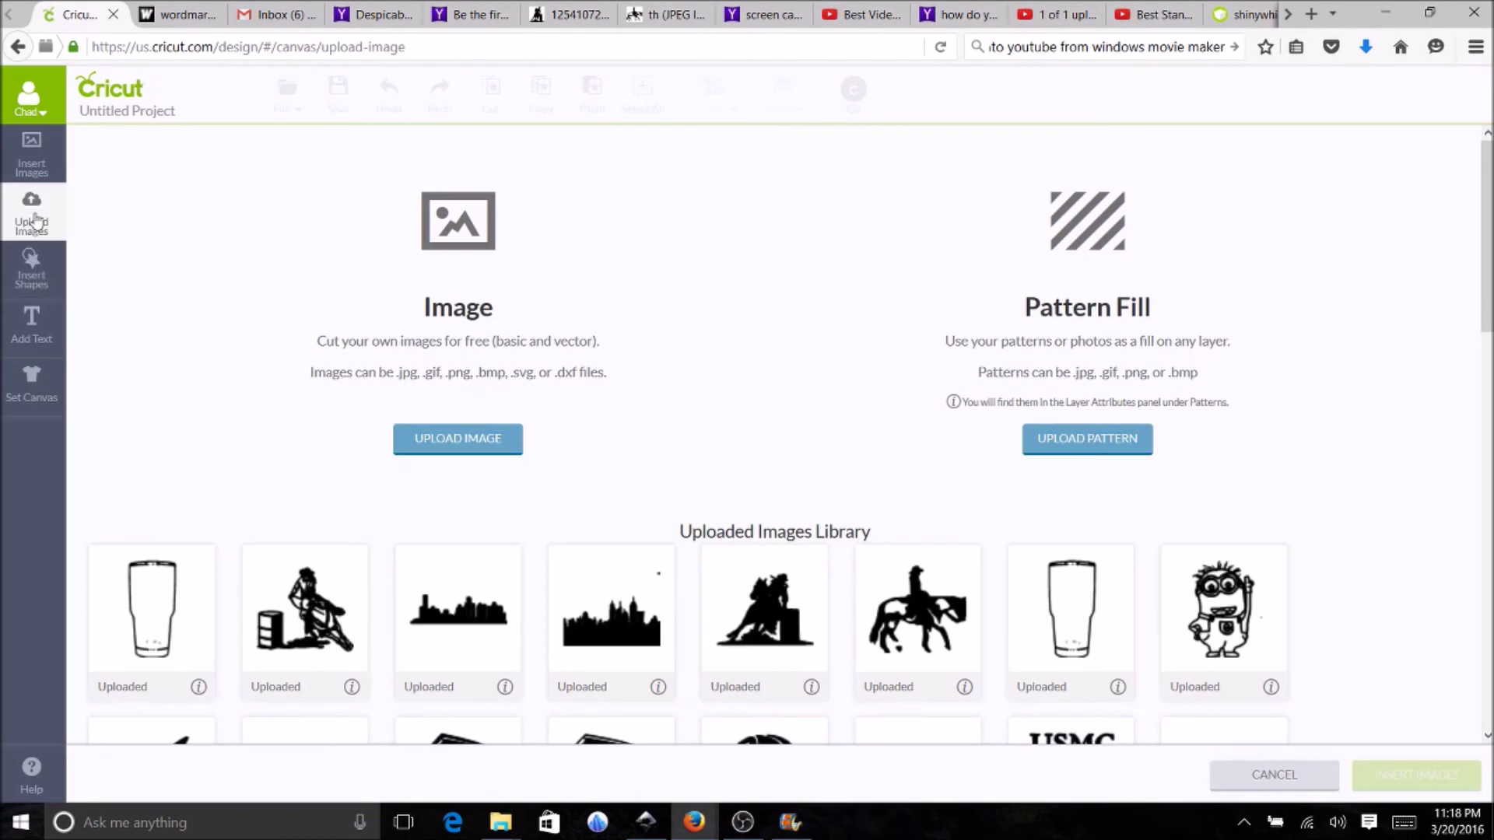
Insert a second copy of the tumbler outline image and move it to the canvas top left
click(145, 619)
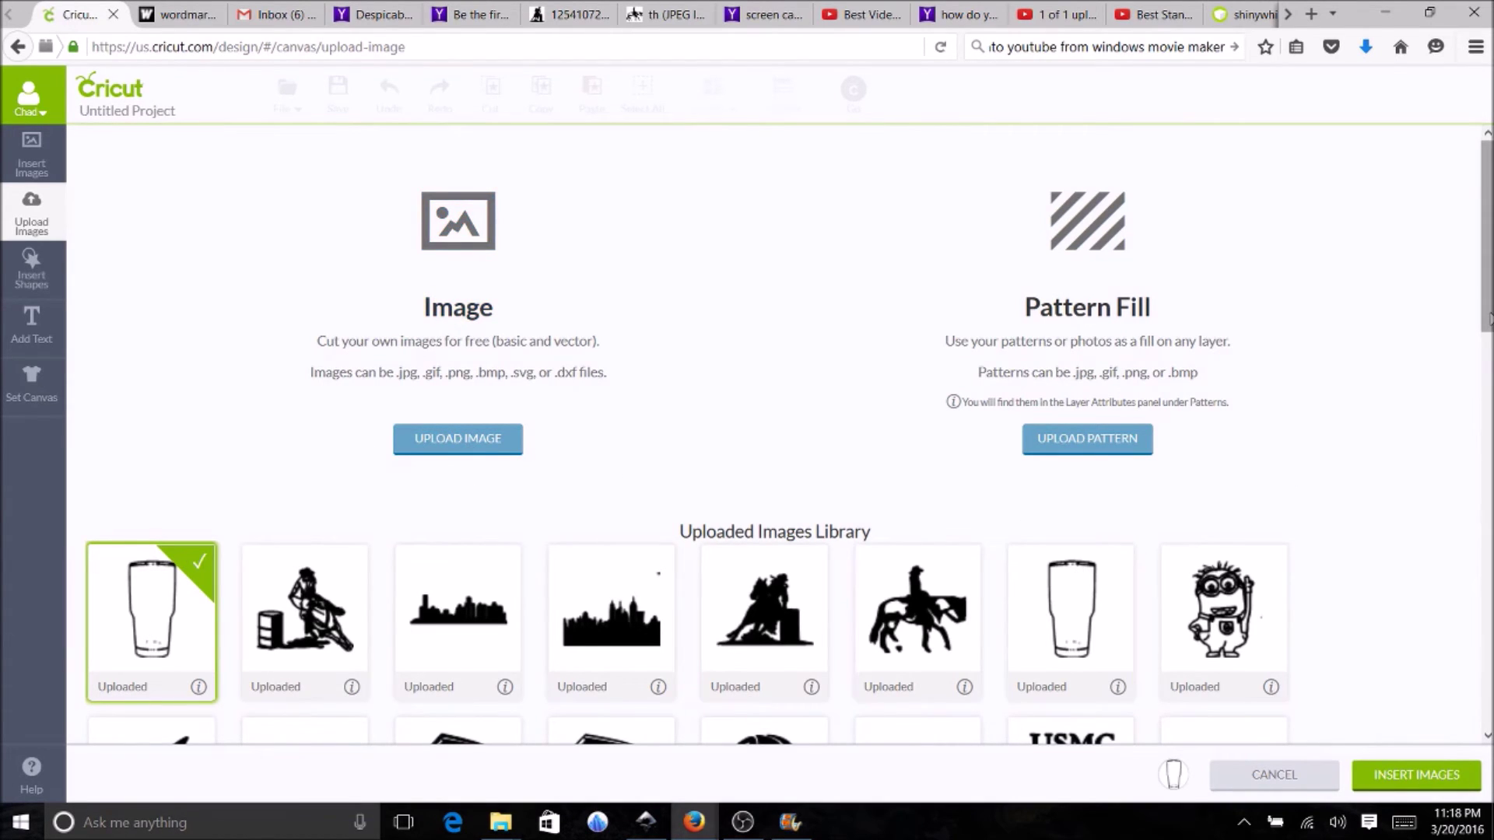
scroll(789, 434, down, 5)
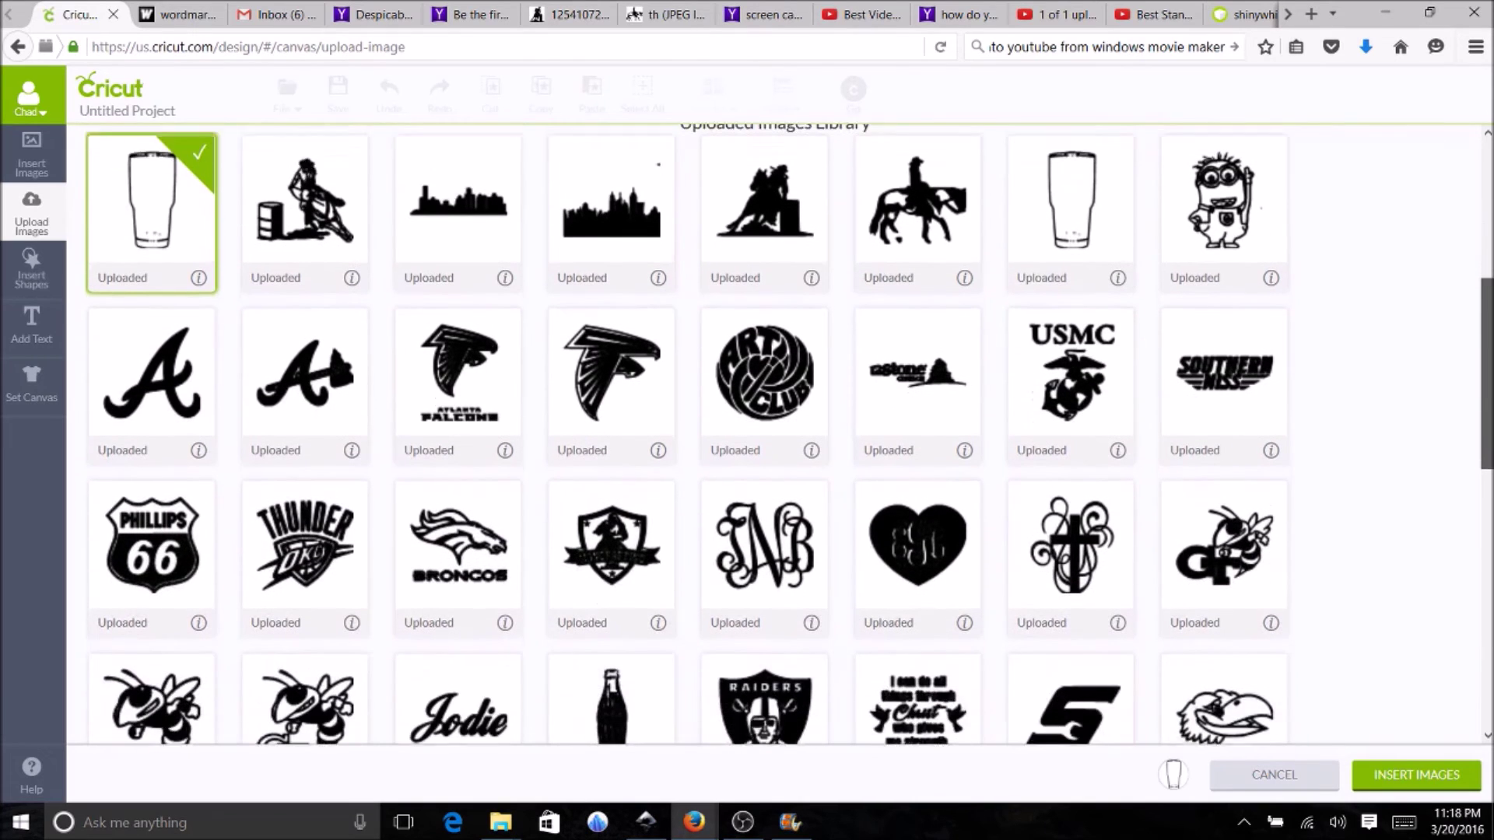
scroll(789, 434, down, 1)
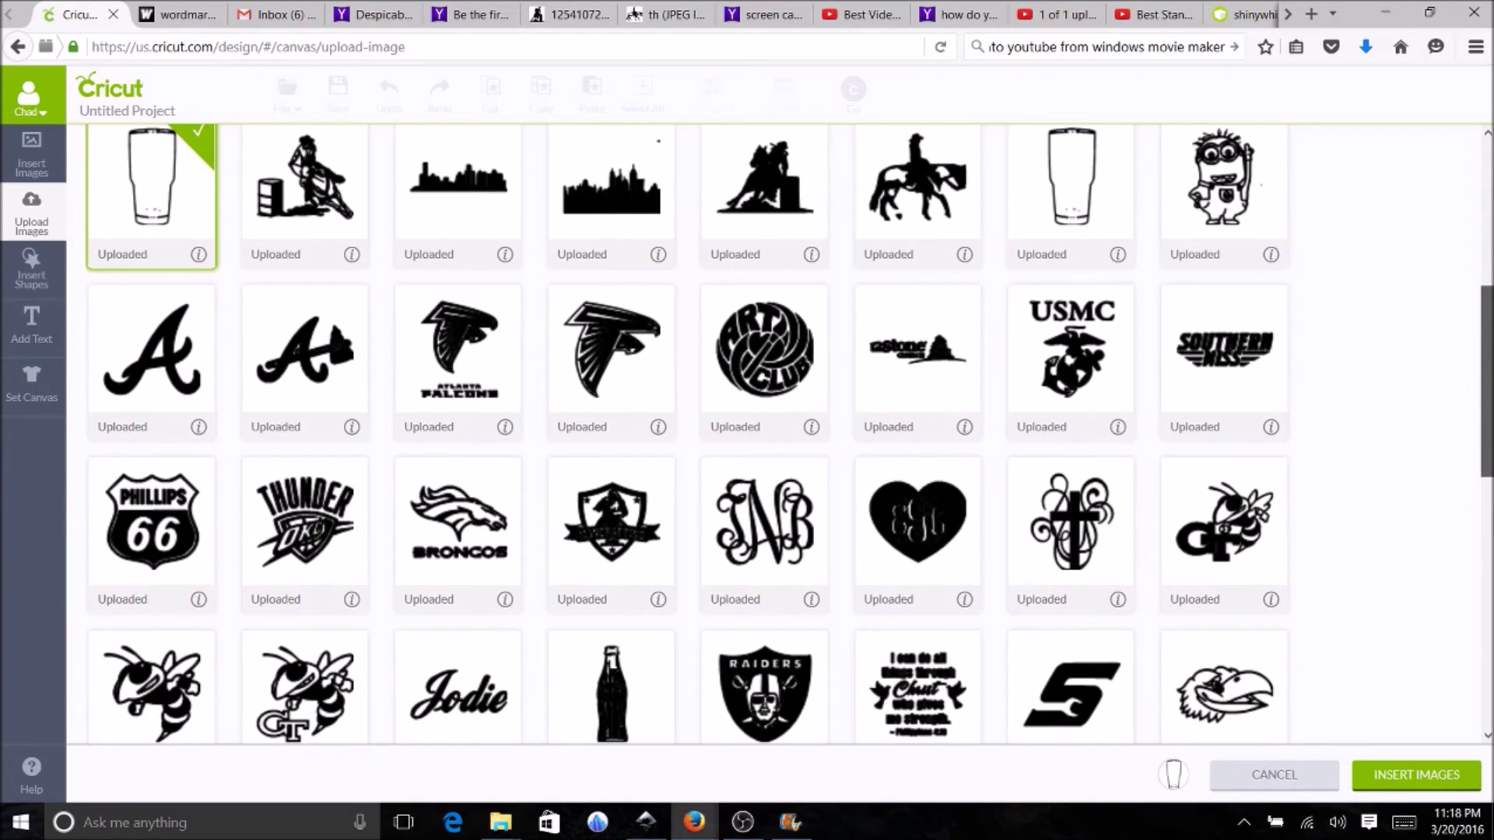
scroll(789, 434, down, 1)
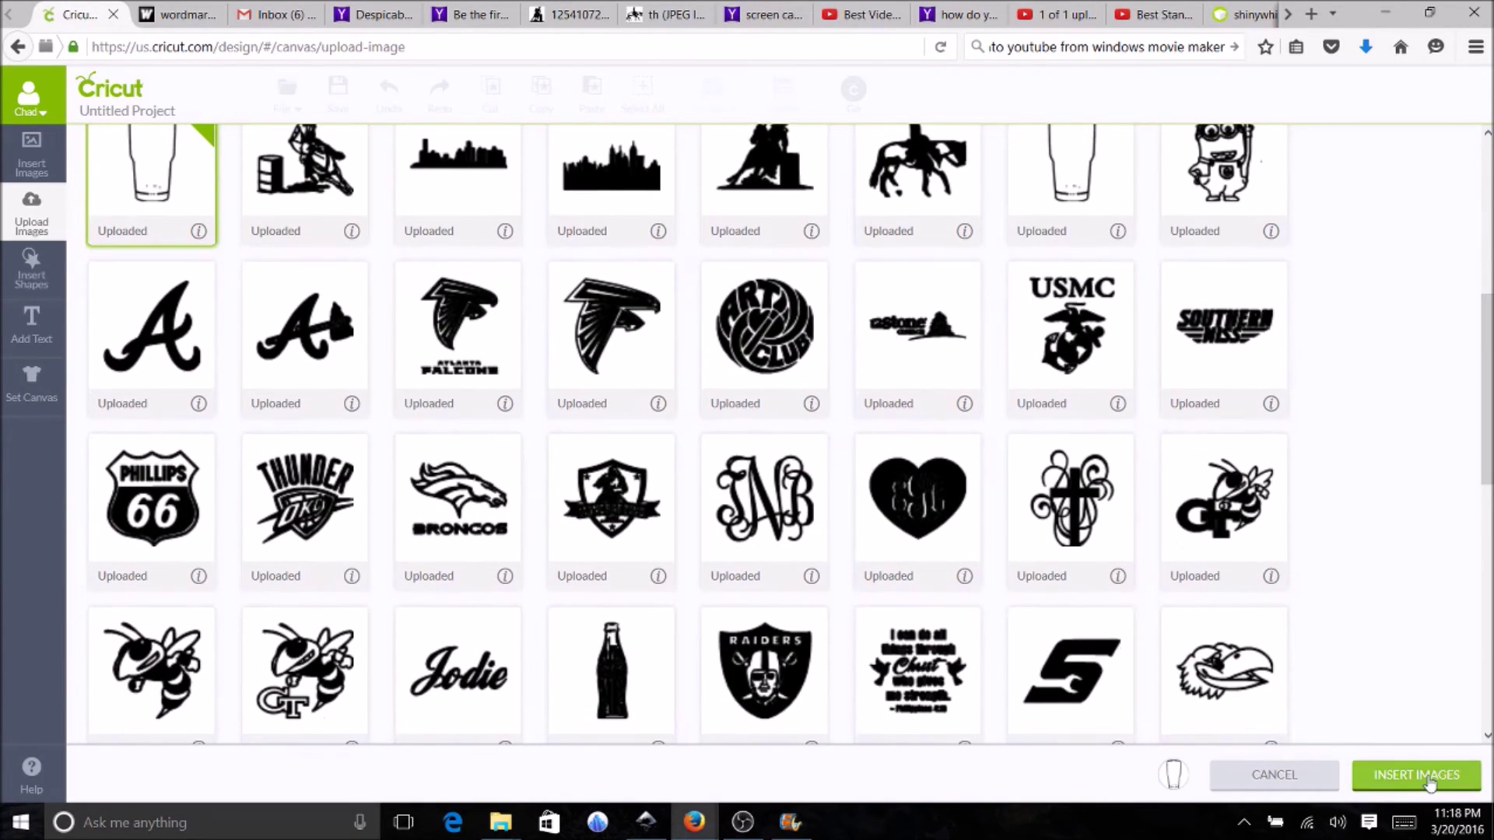
click(1427, 781)
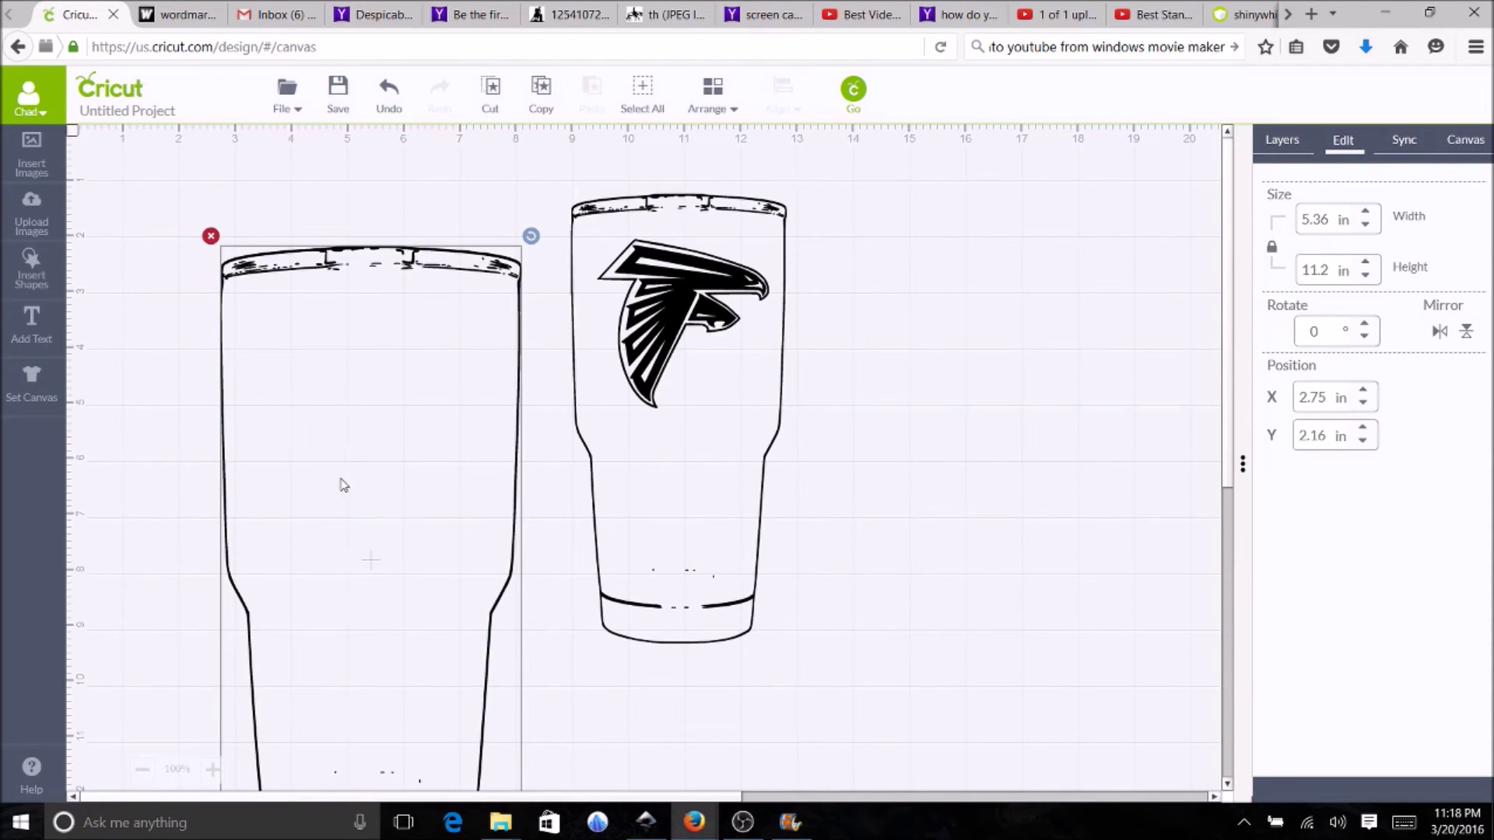
drag(345, 486, 329, 279)
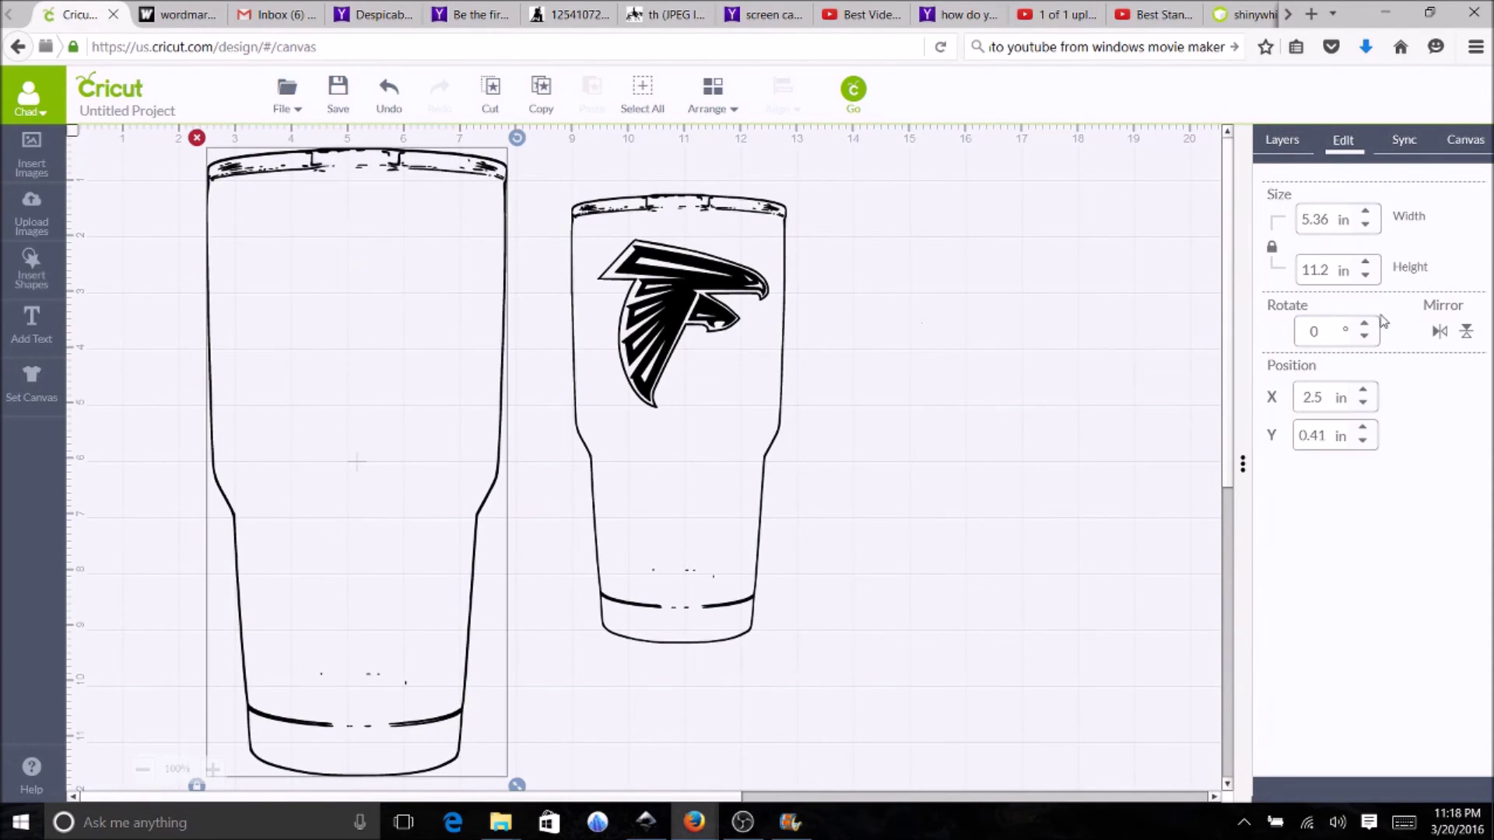
Set the second tumbler's height to 8 in, making it 3.83 × 8 in
double_click(1330, 268)
key(BackSpace)
text(8)
key(Return)
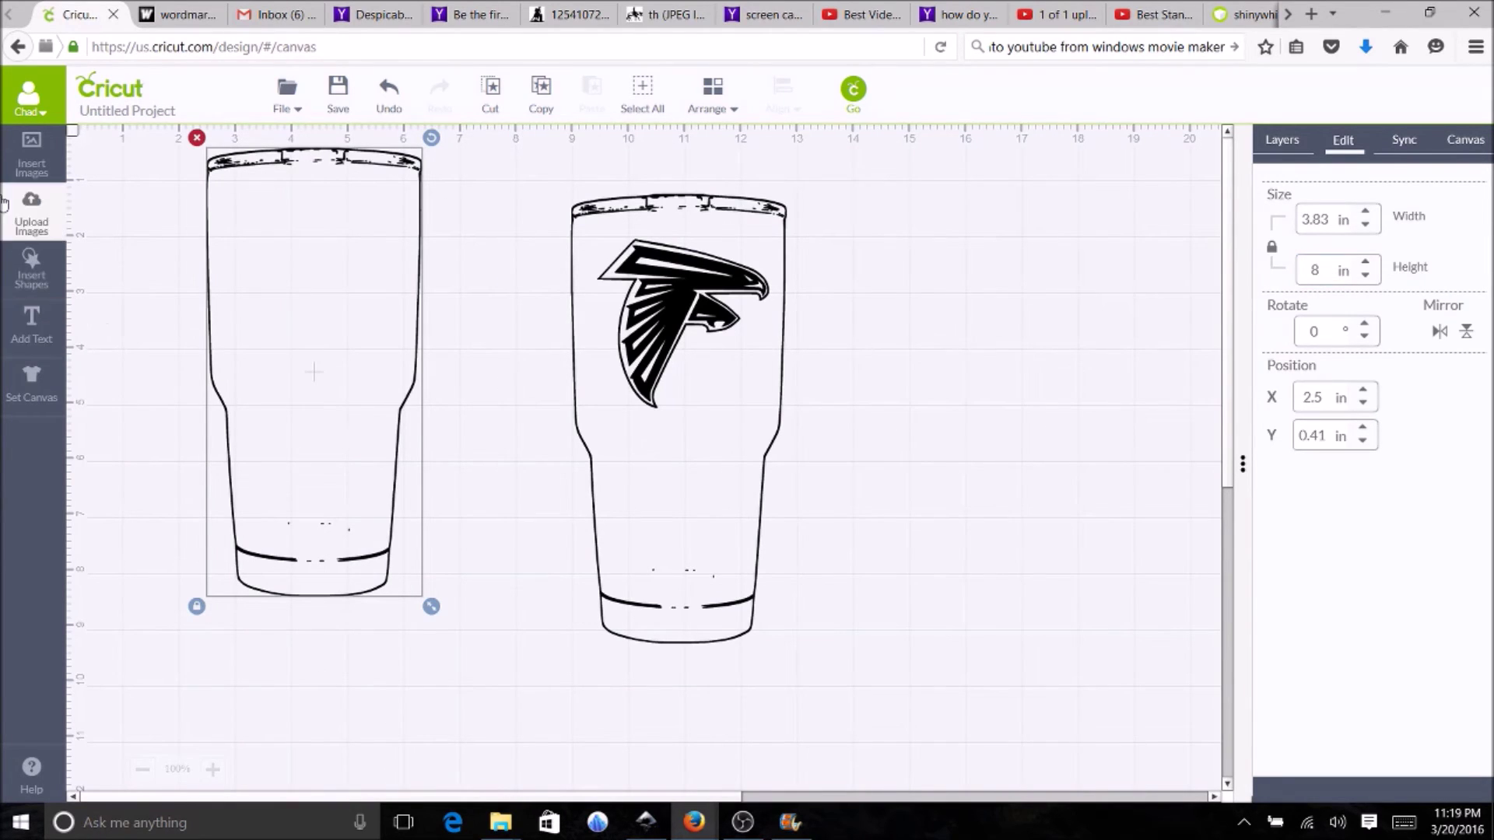
click(41, 333)
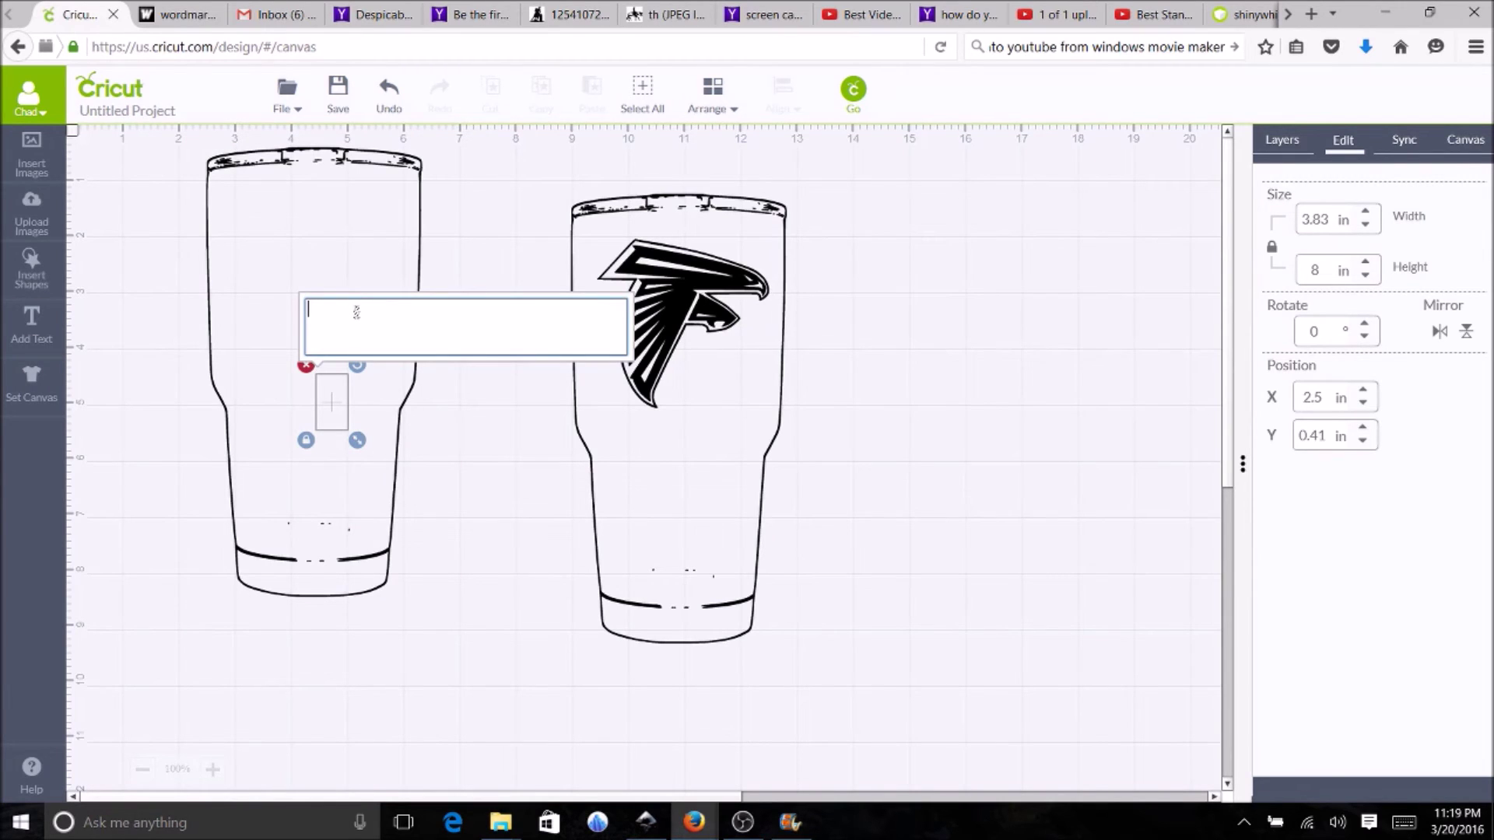
Add the name text in capitals and set it in Copperplate Gothic Bold
text(cHAD)
key(BackSpace)
key(BackSpace)
key(BackSpace)
key(BackSpace)
text(CHAD)
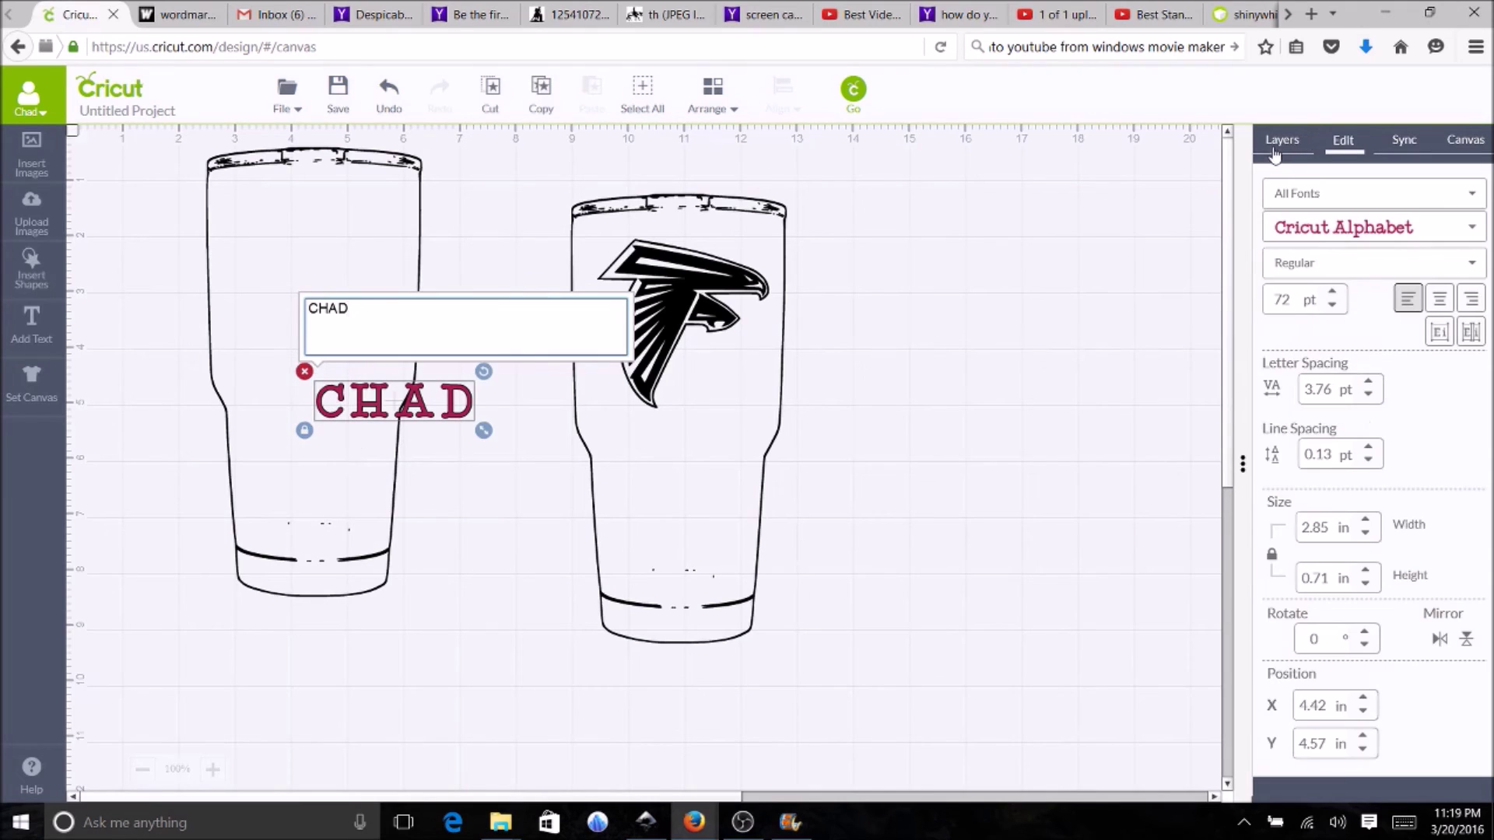
click(1415, 233)
text(copper)
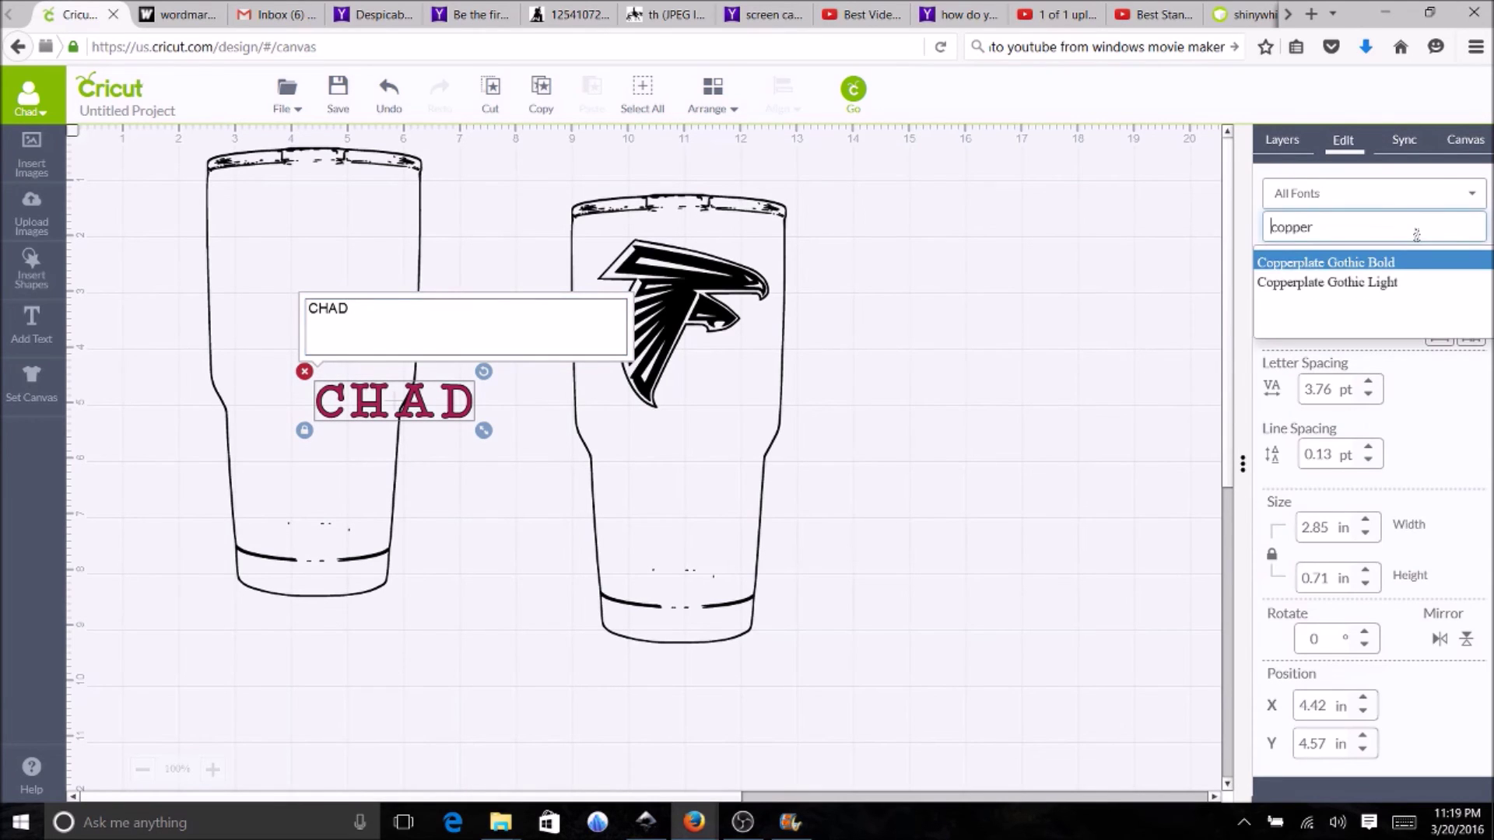
click(1354, 263)
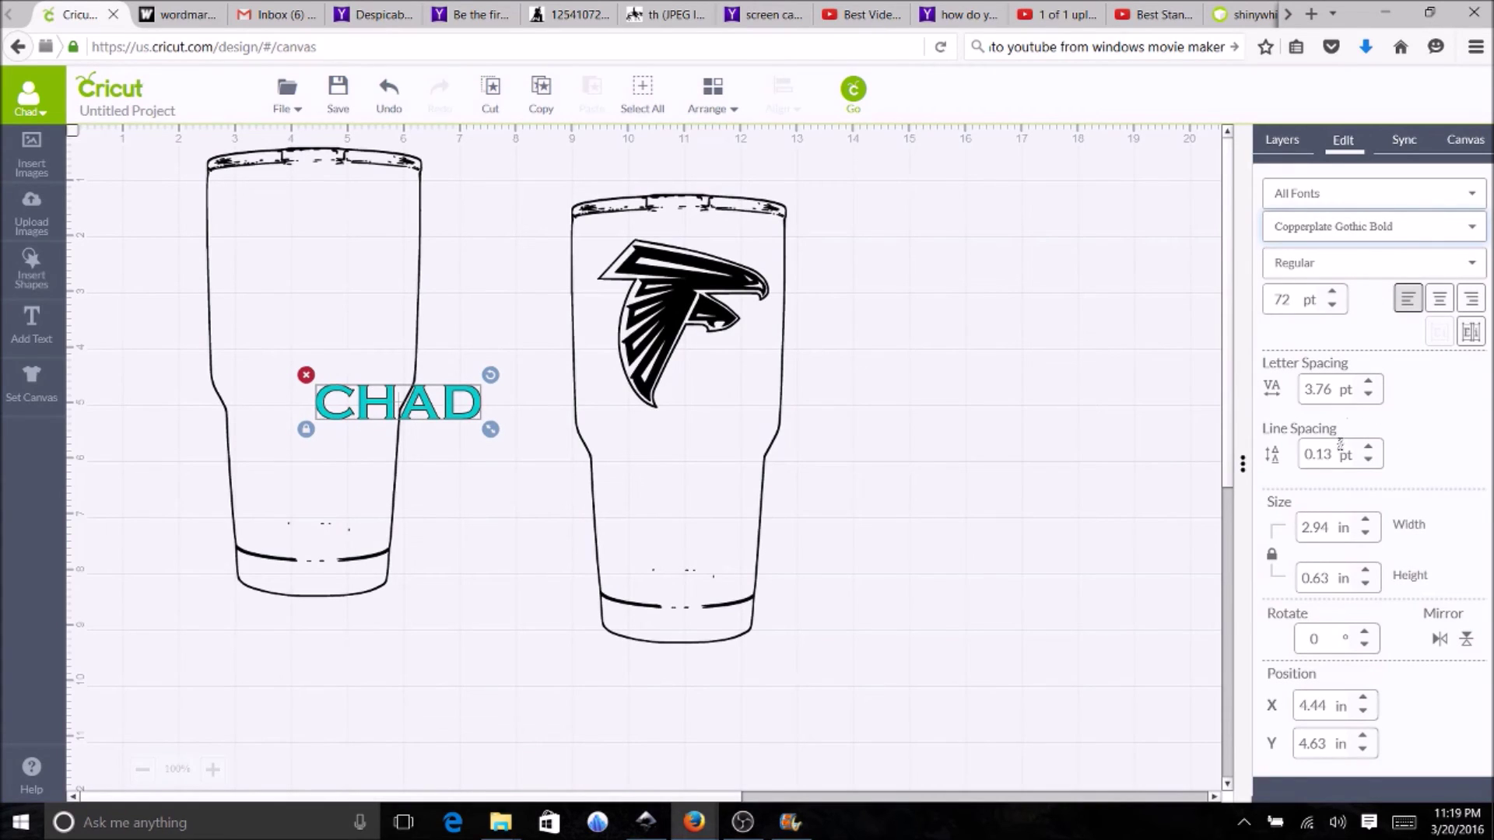
Set the name text's height to 0.75 in, giving 3.5 × 0.75 in
click(1335, 575)
key(BackSpace)
key(BackSpace)
key(BackSpace)
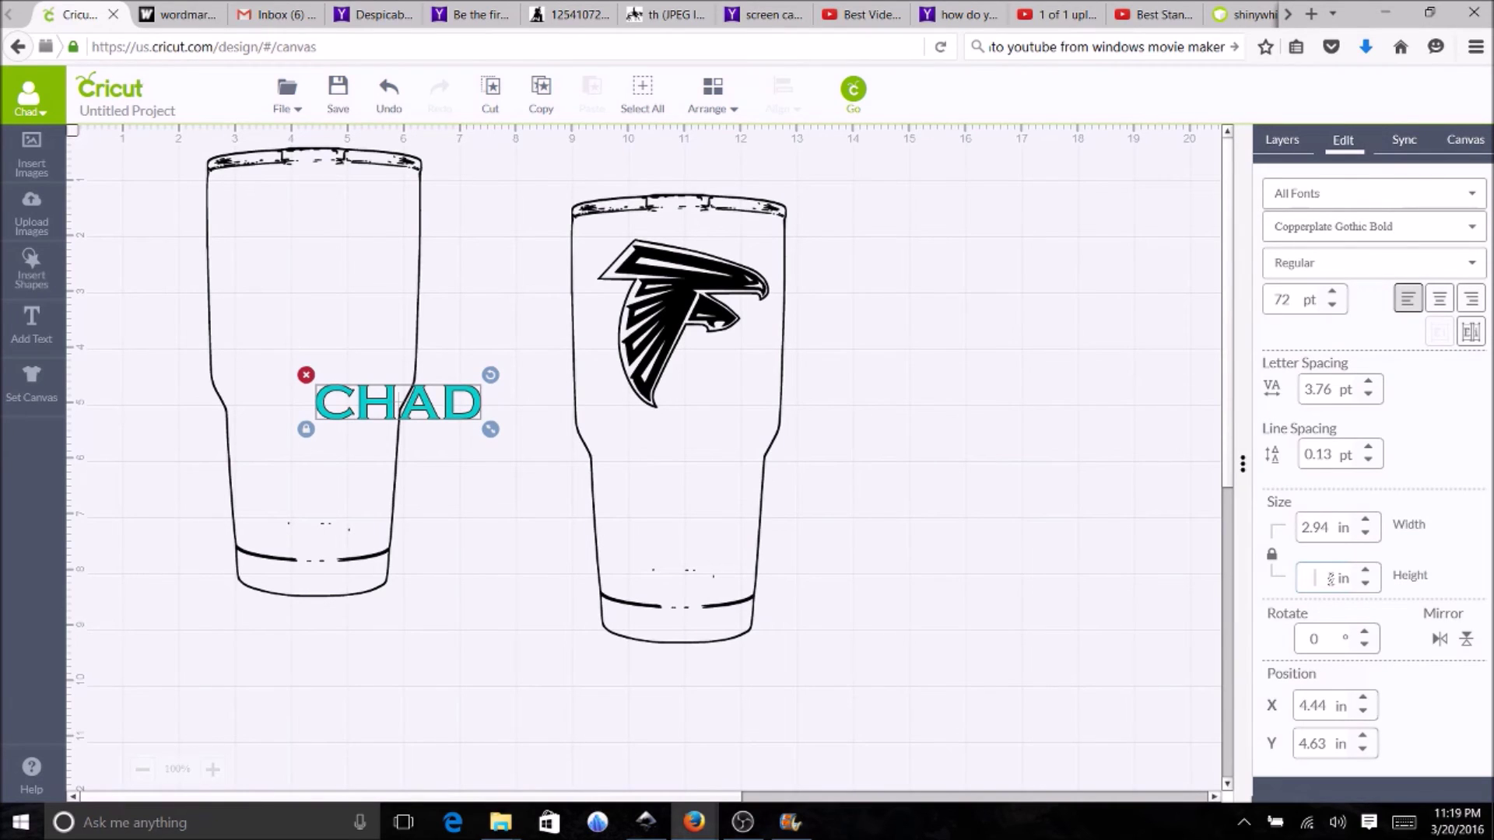
text(.85)
key(Return)
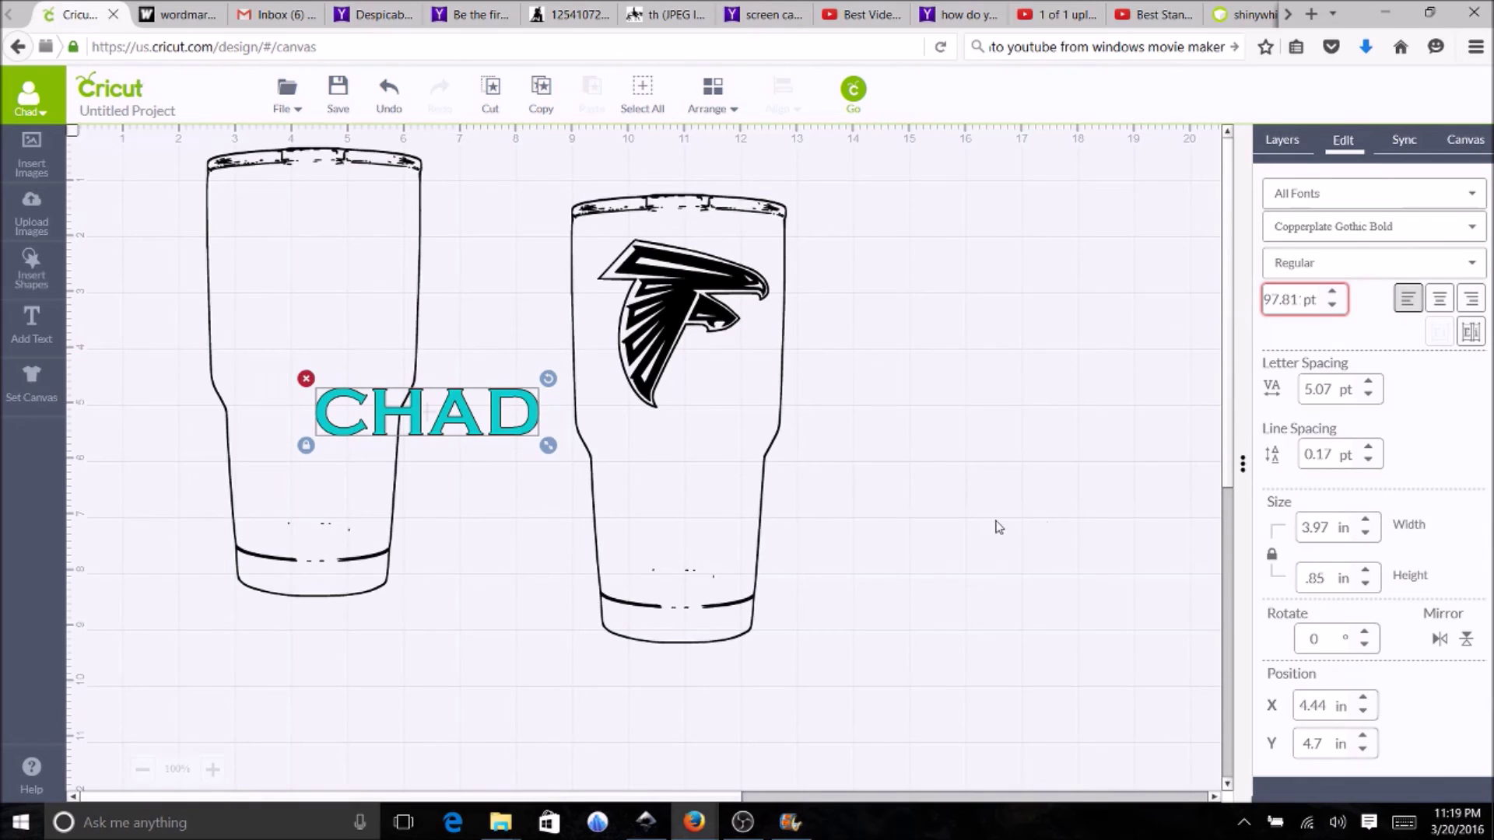
key(BackSpace)
text(.75)
key(Return)
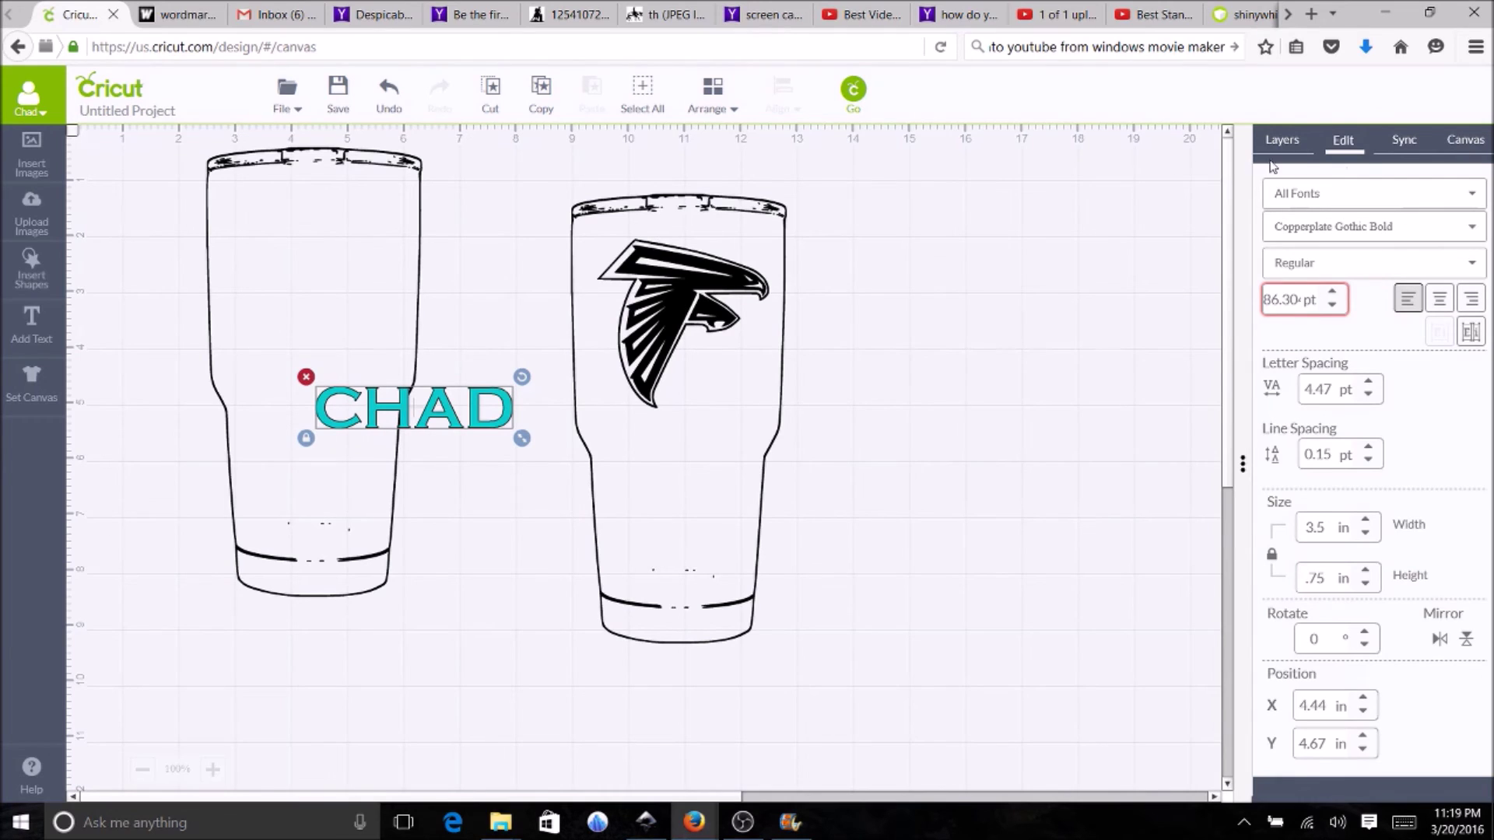
click(1403, 147)
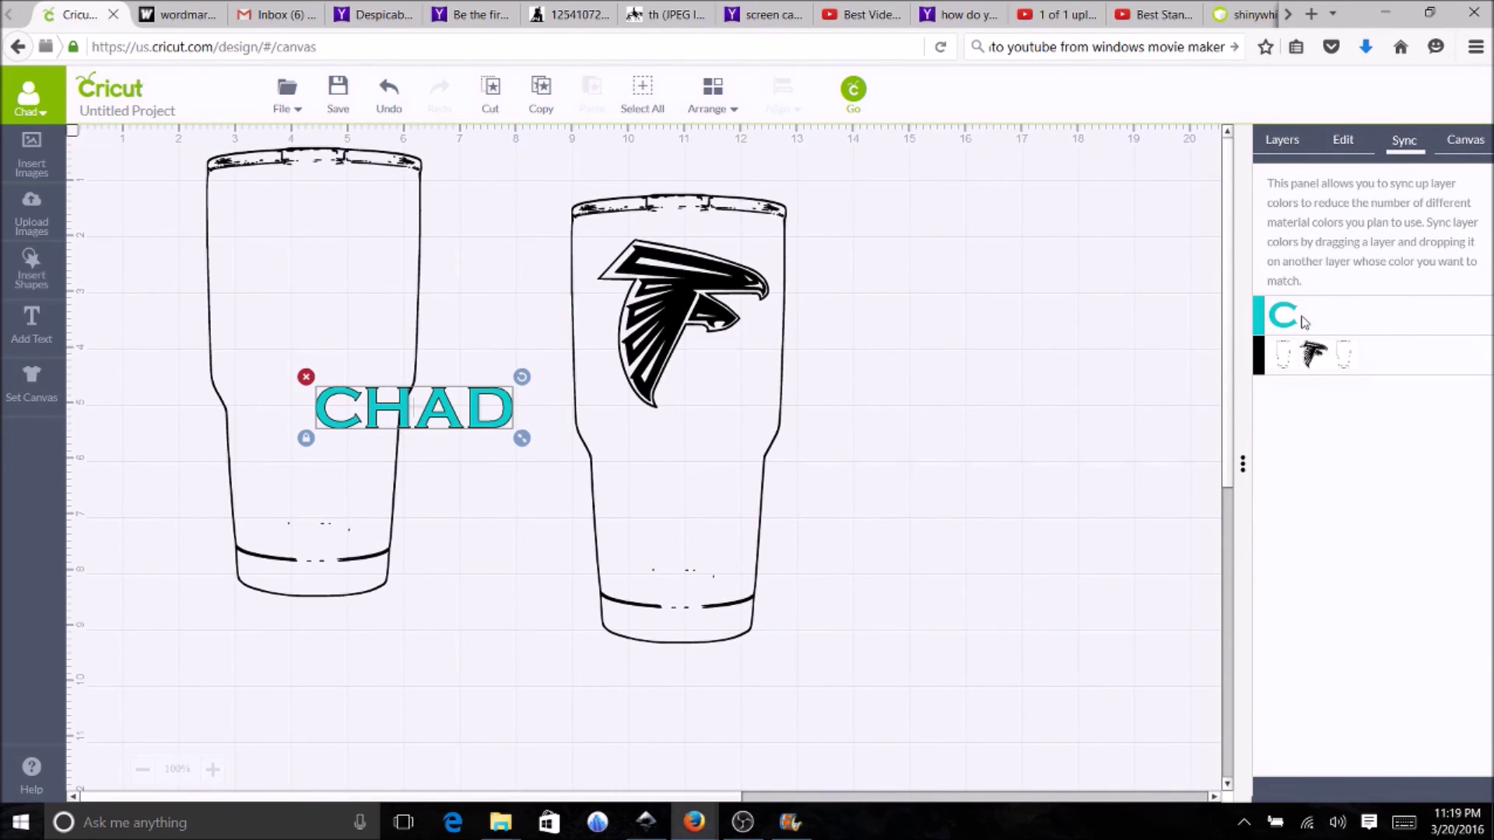
Sync the name's teal layer to the tumblers' black and move it near the left tumbler's top
drag(1283, 318, 1292, 359)
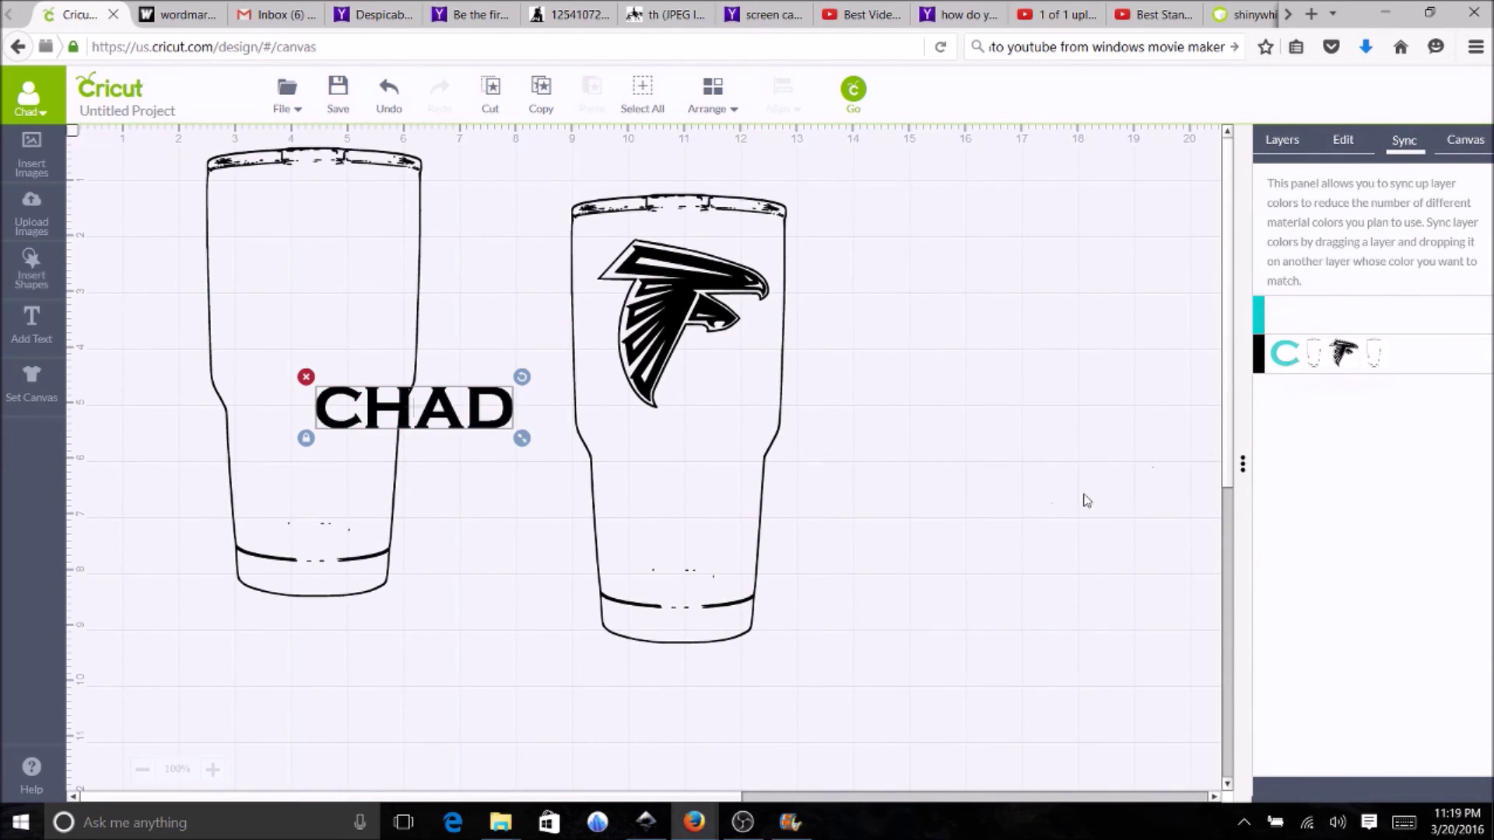
drag(406, 408, 281, 225)
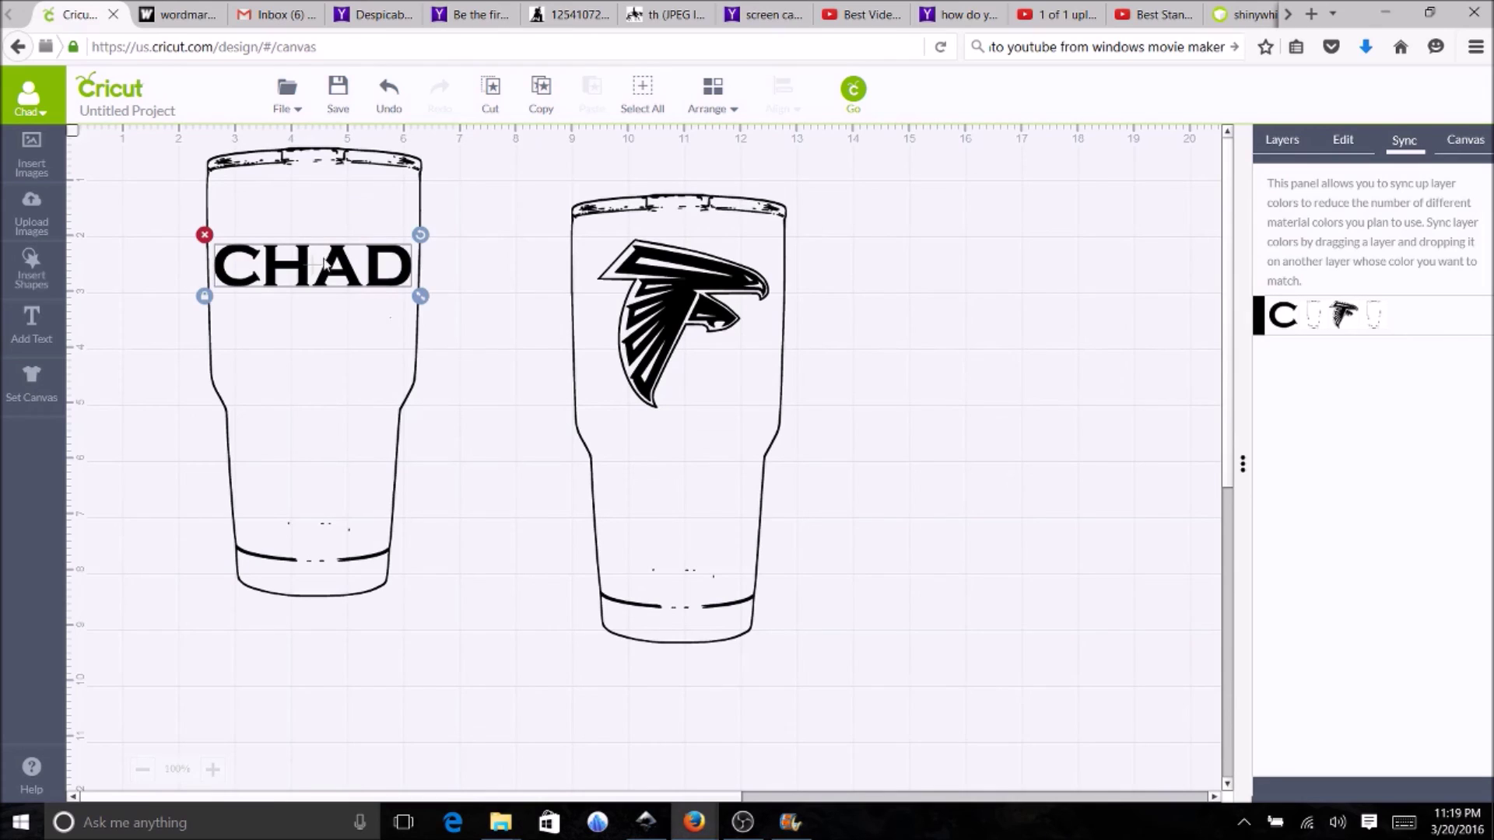
click(1343, 140)
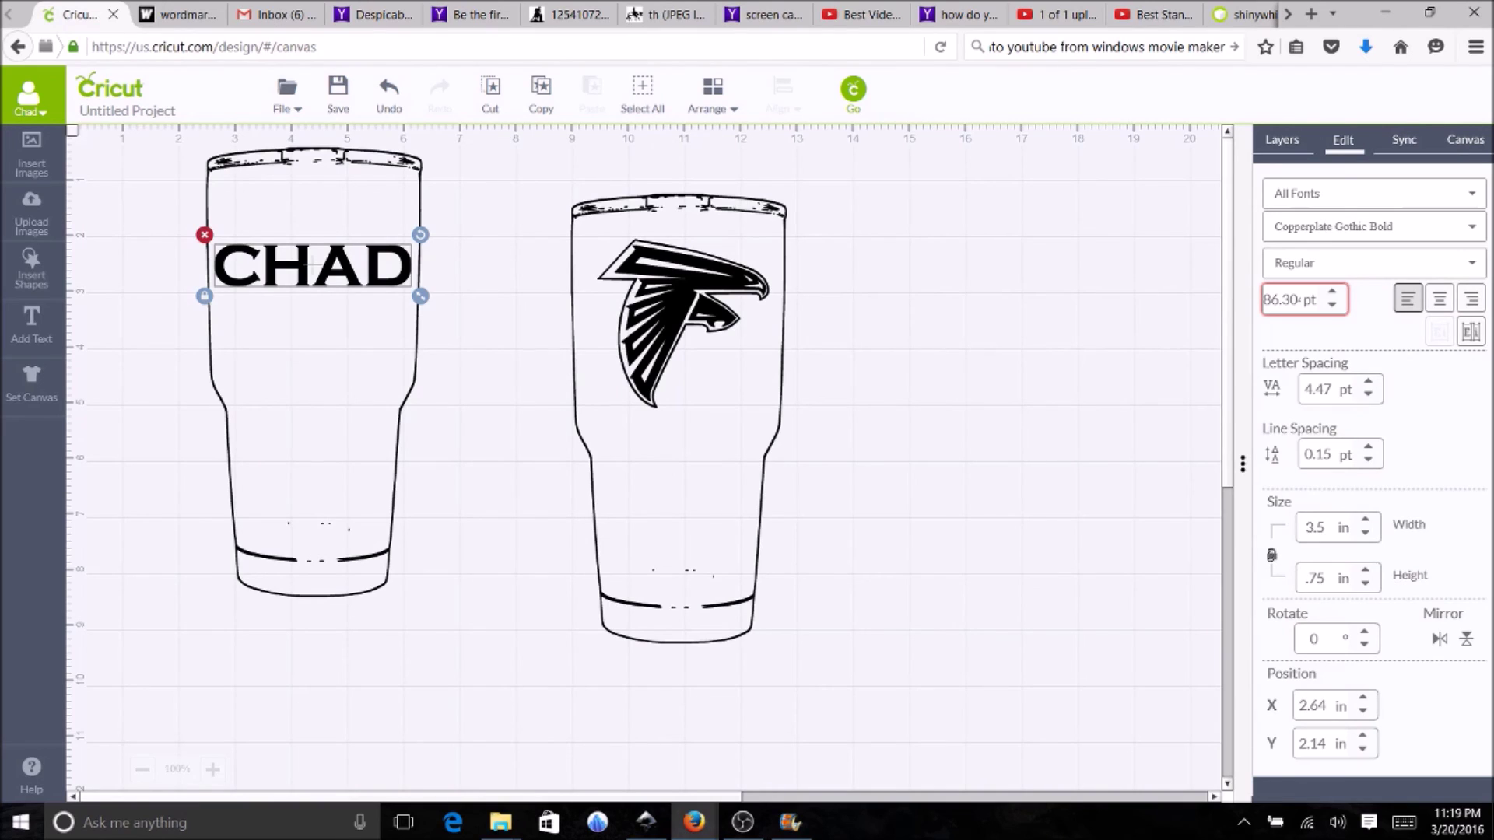
Set the name text's width to 3 in, making it 3 × 0.75 in
click(1326, 531)
key(BackSpace)
text(0)
key(Return)
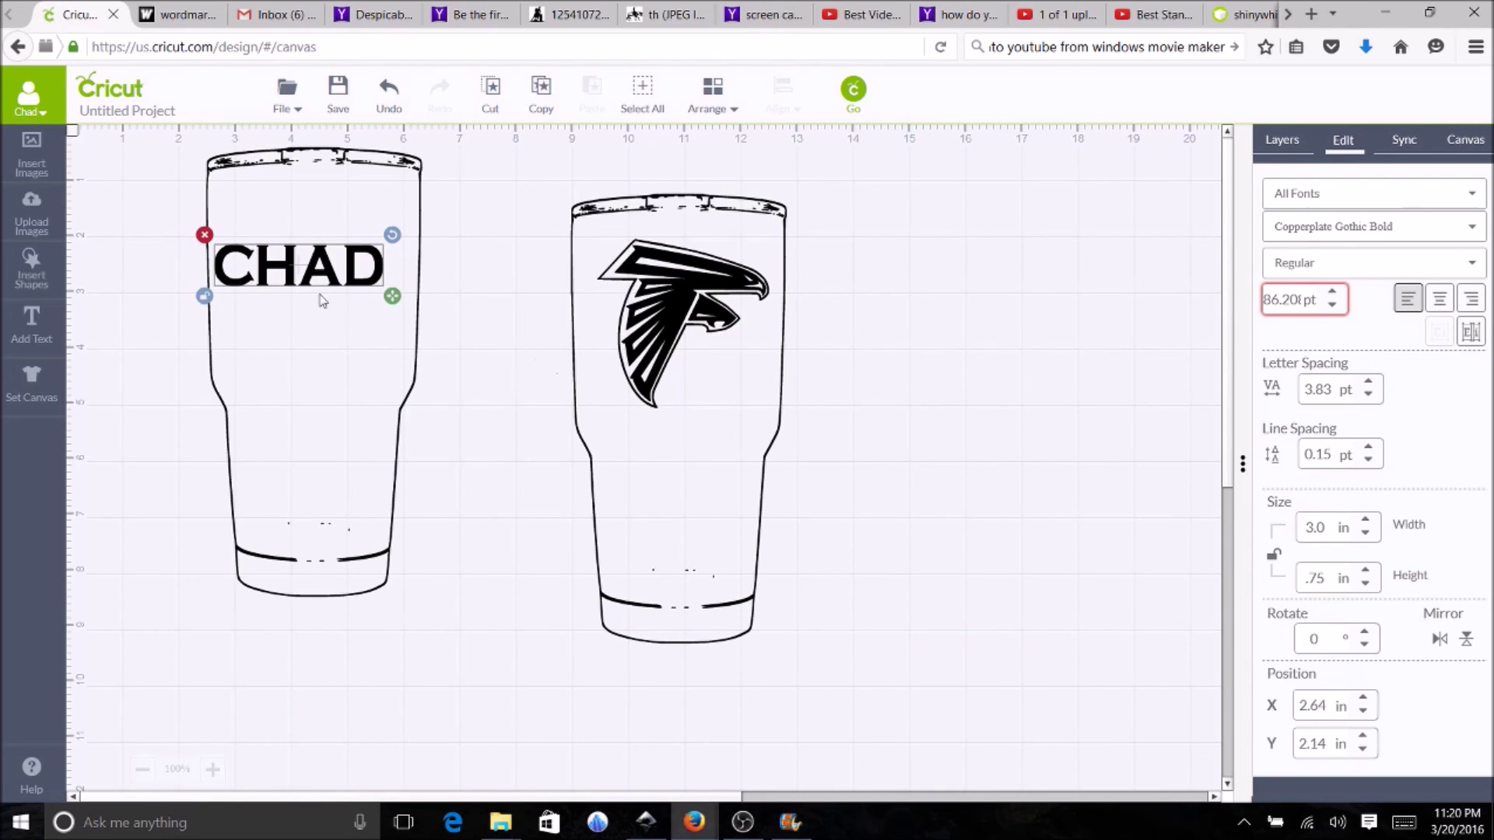
drag(309, 277, 319, 291)
Move the left tumbler beside the Falcons tumbler and centre the name on its upper body
drag(343, 463, 344, 504)
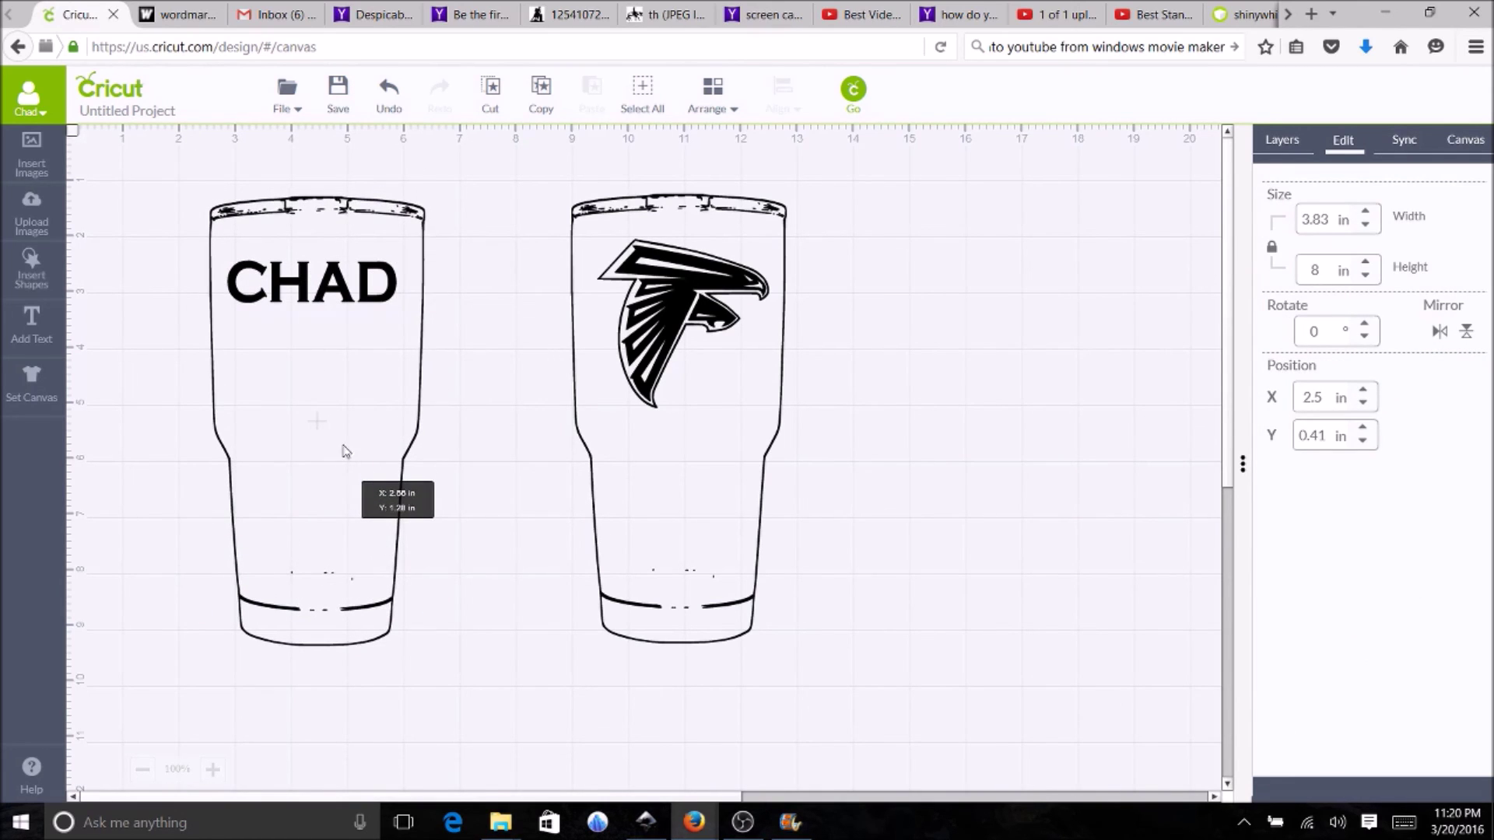
drag(345, 451, 383, 438)
click(233, 289)
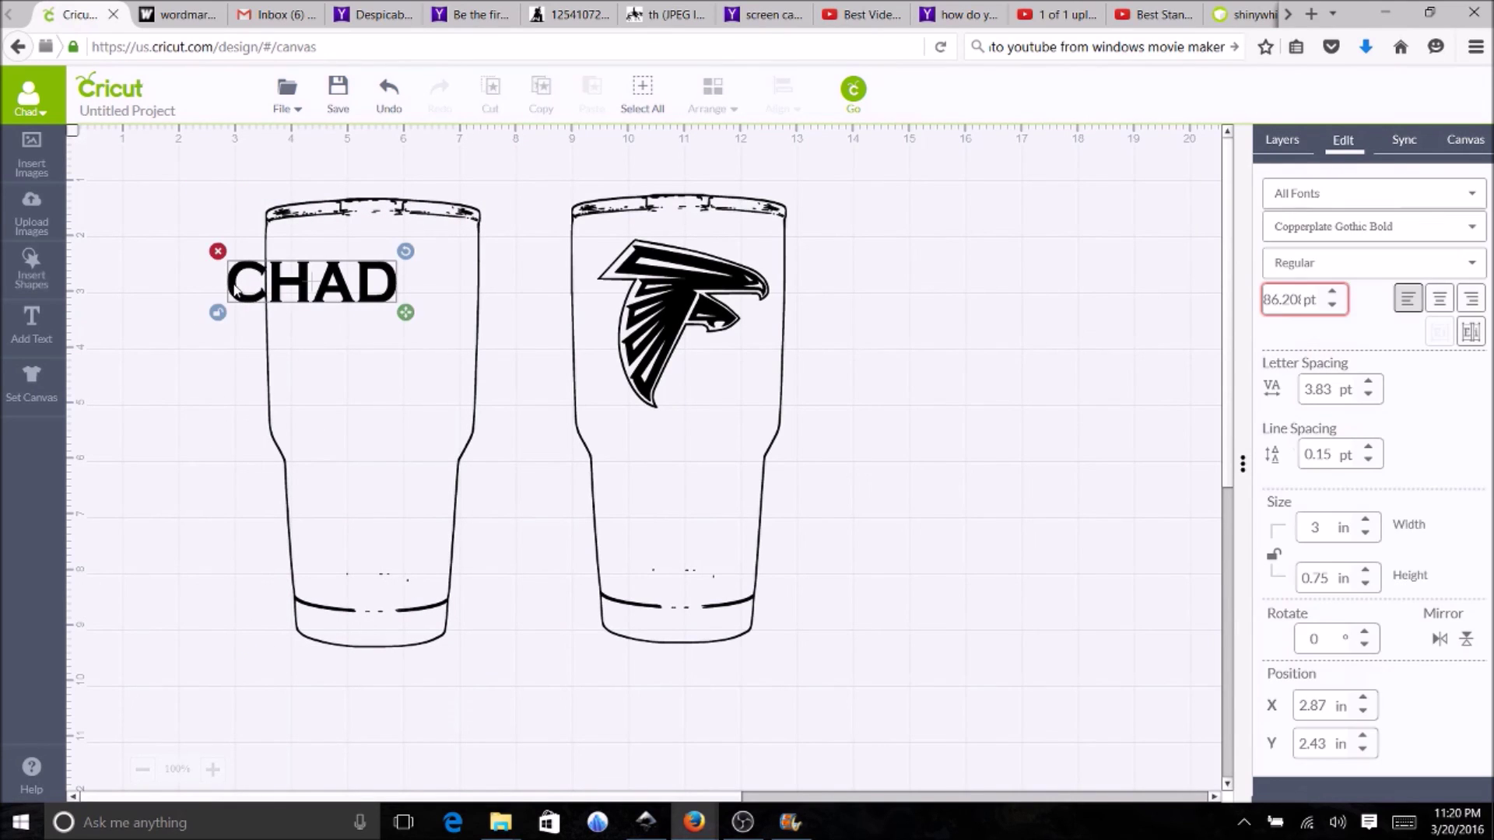
drag(294, 290, 356, 329)
click(550, 570)
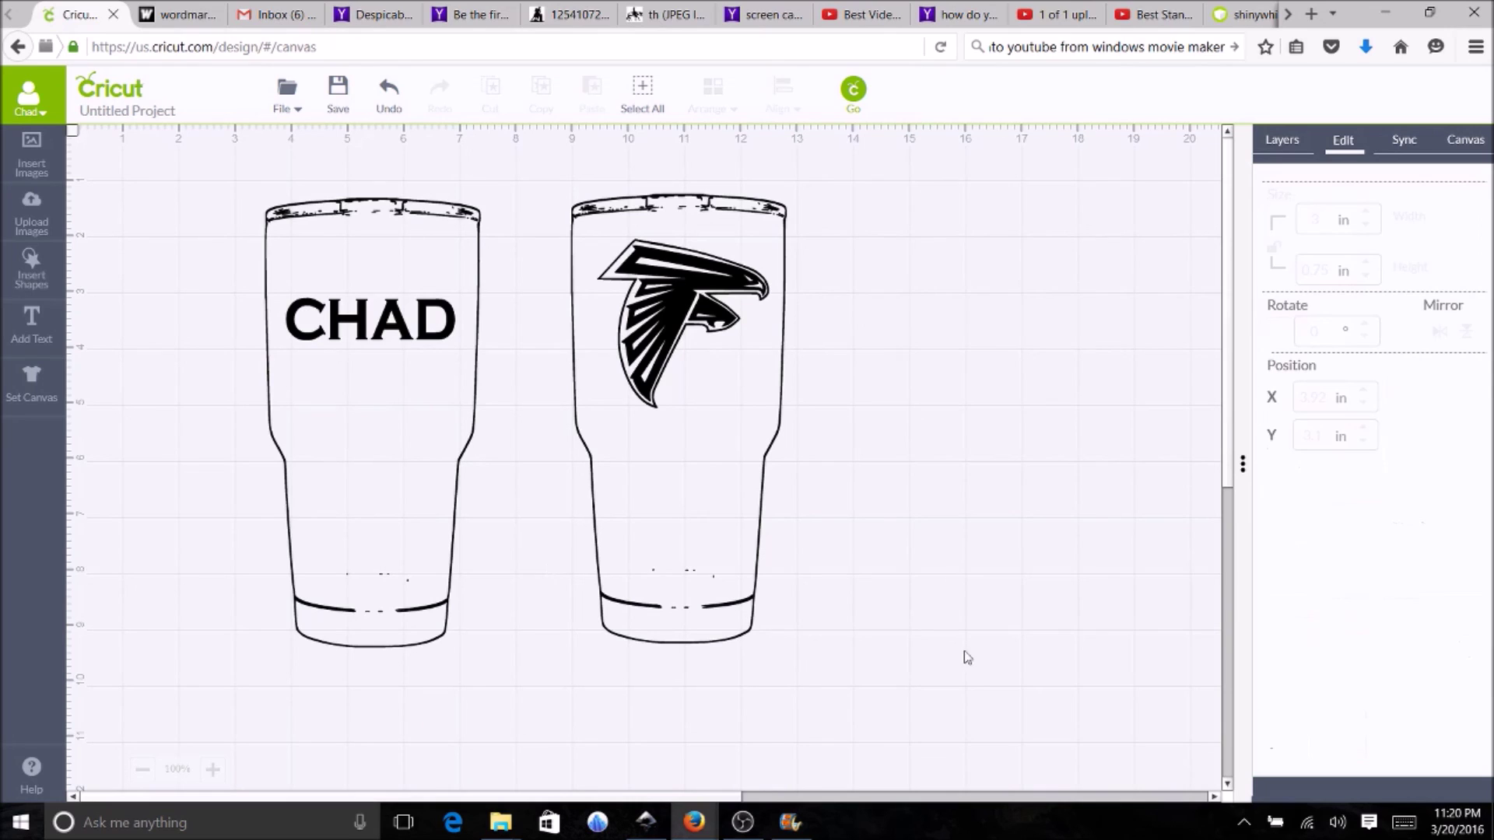